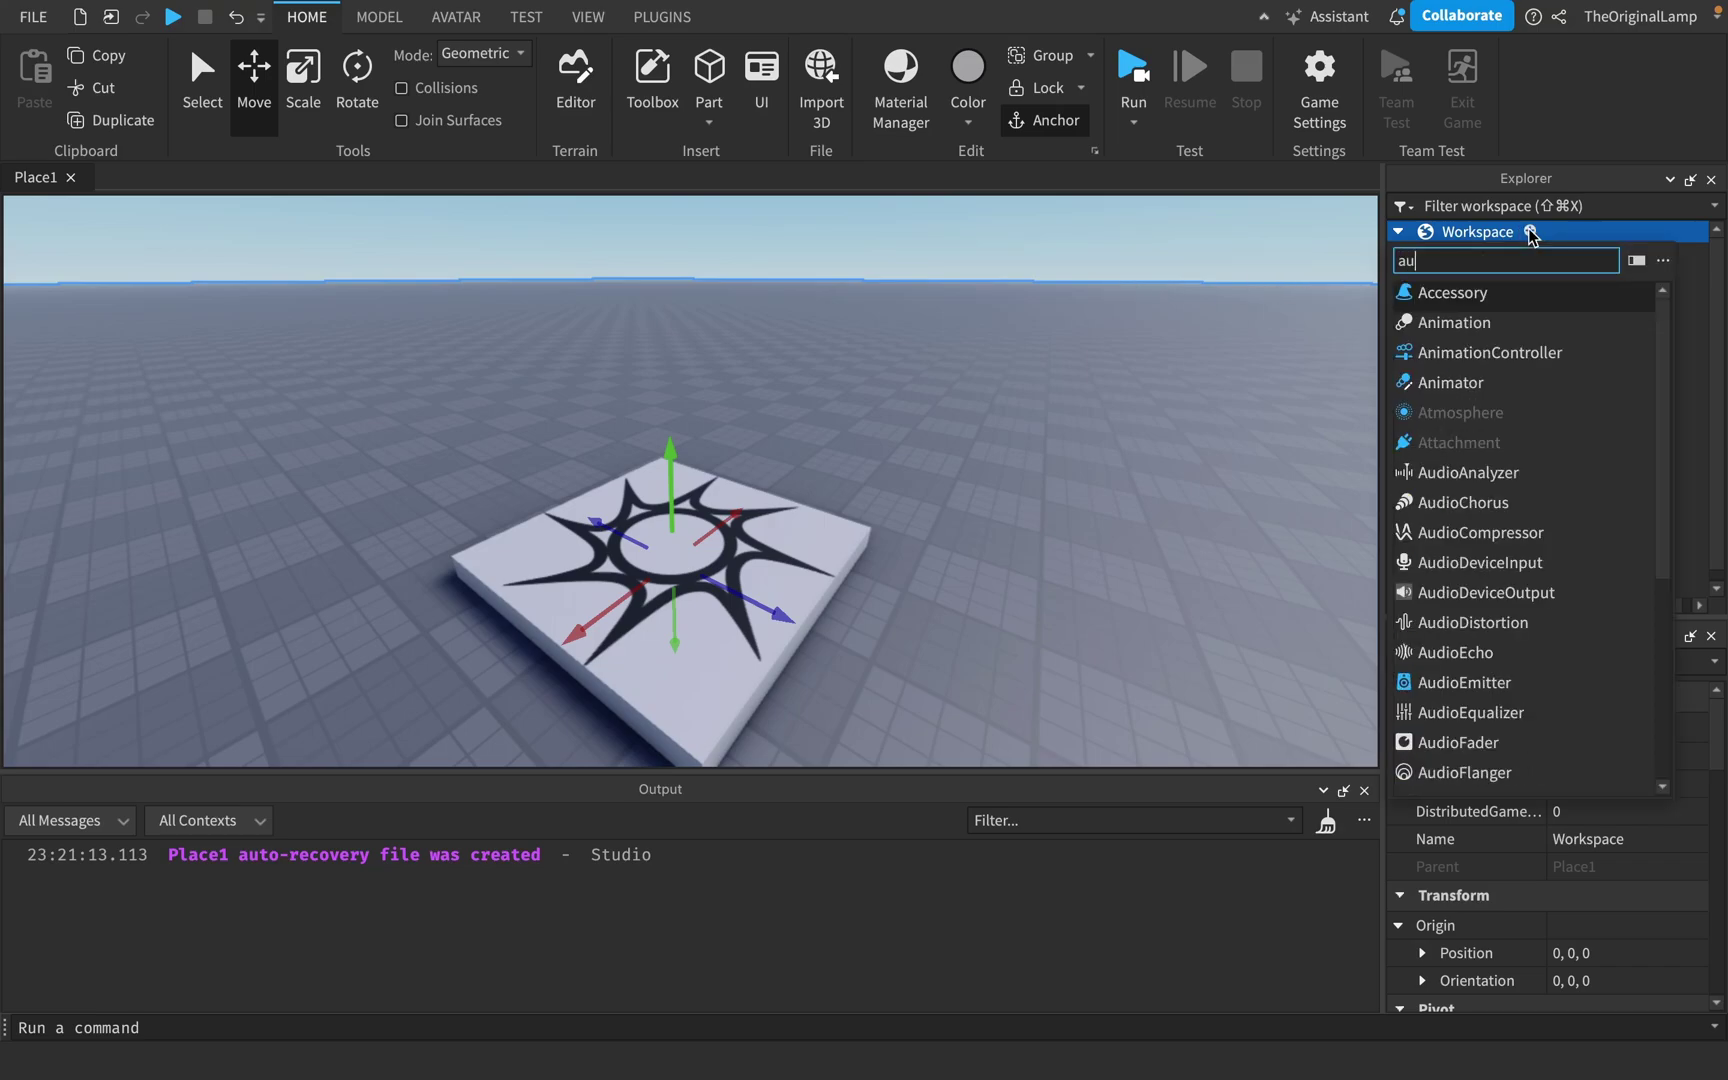
- Search the Workspace insert list for 'audio' and 'wire', then dismiss it without adding anything
text(dio)
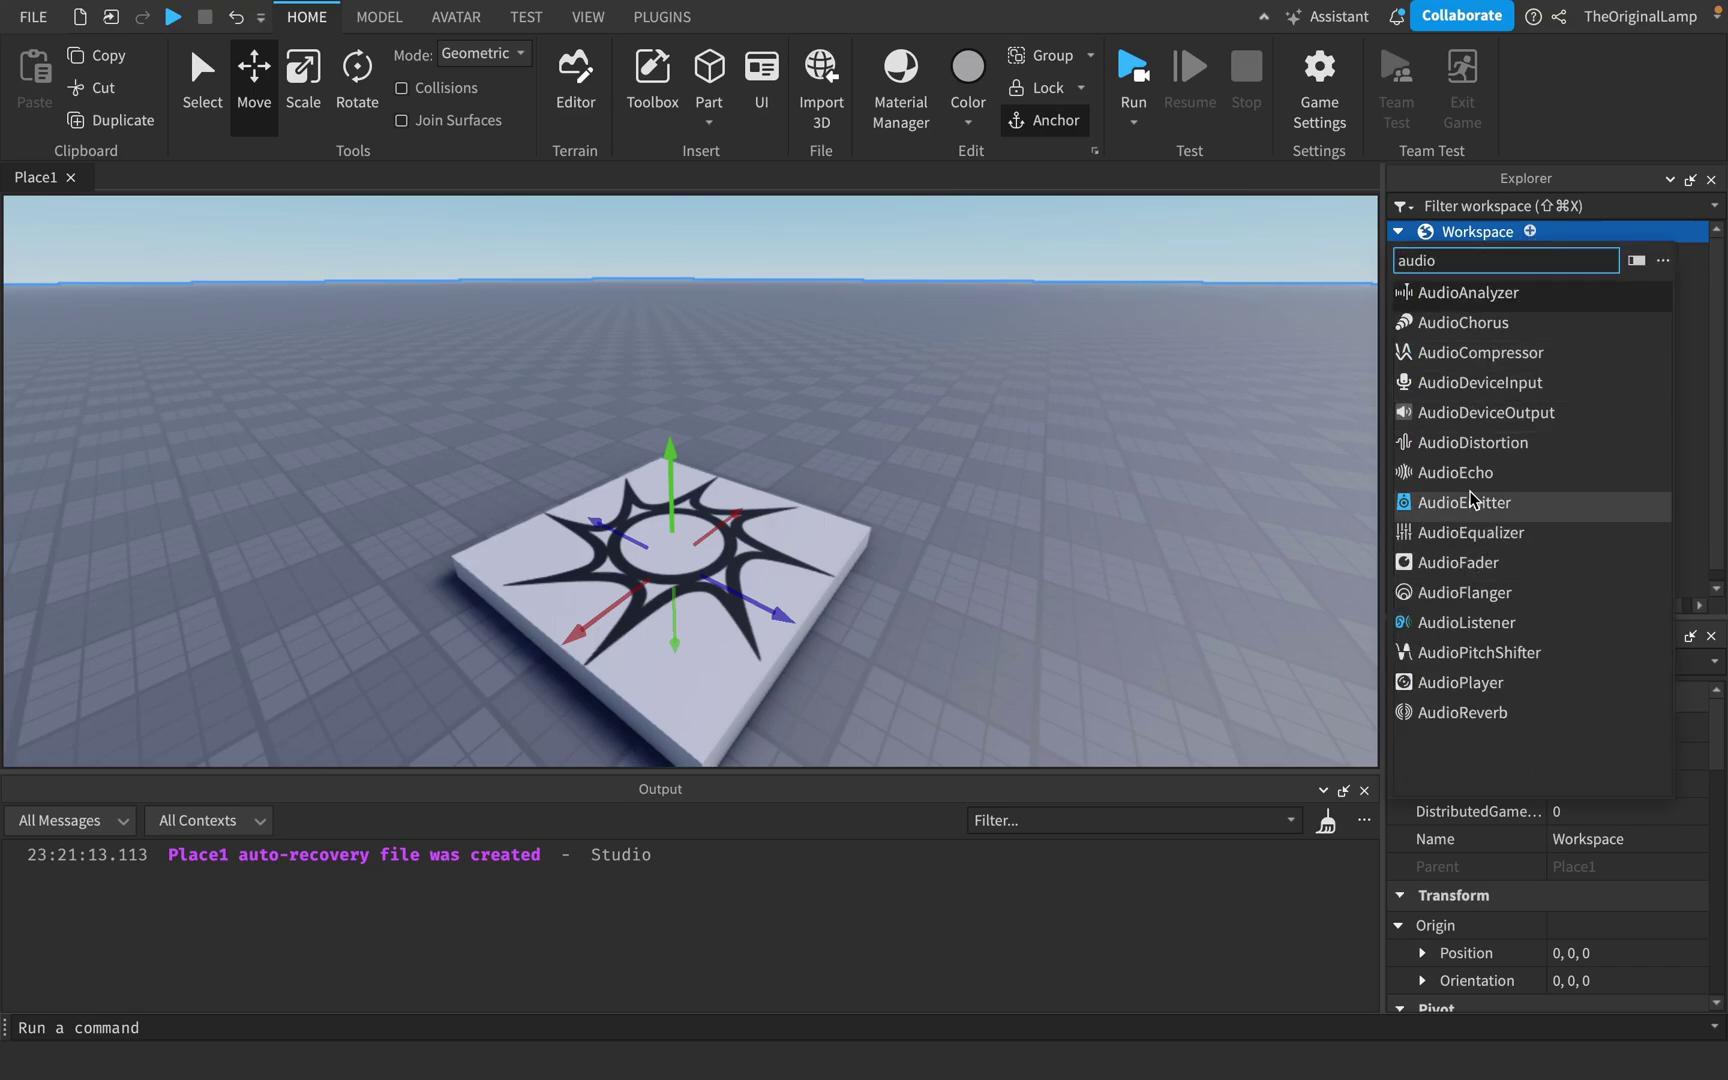
key(BackSpace)
key(BackSpace)
key(BackSpace)
key(BackSpace)
key(BackSpace)
text(wire)
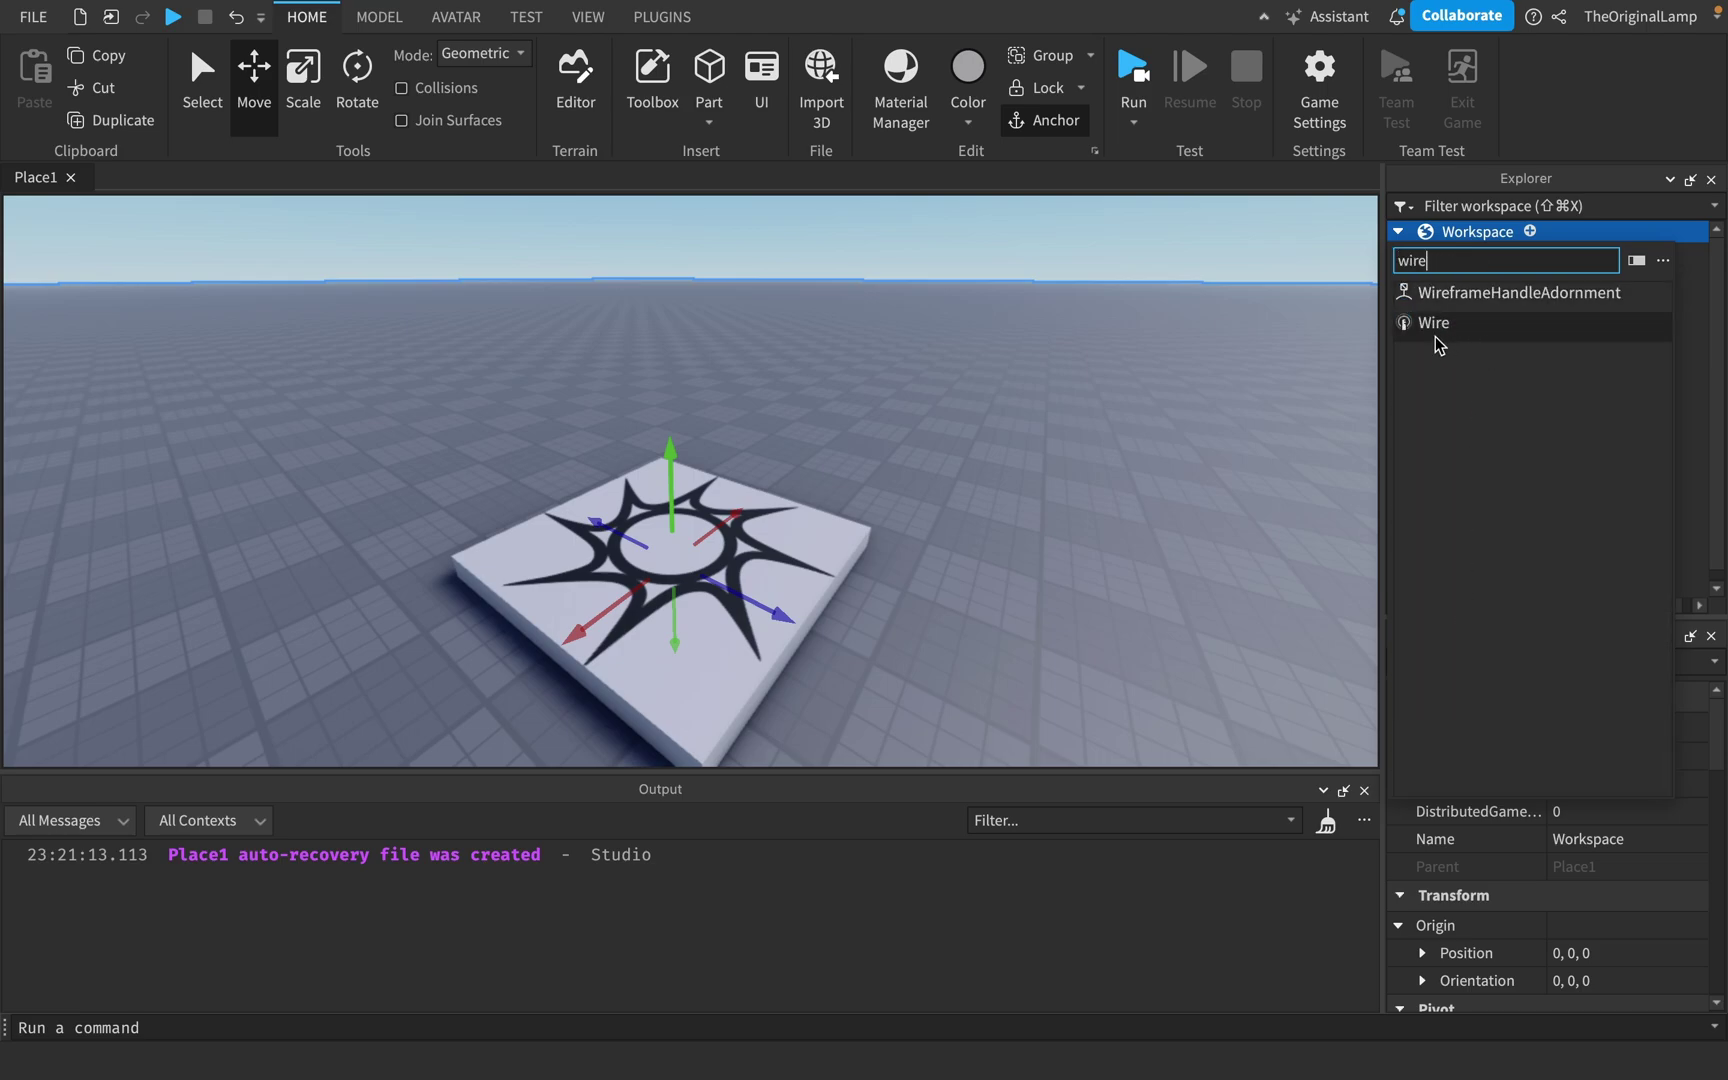
key(BackSpace)
key(BackSpace)
key(BackSpace)
key(BackSpace)
text(audio)
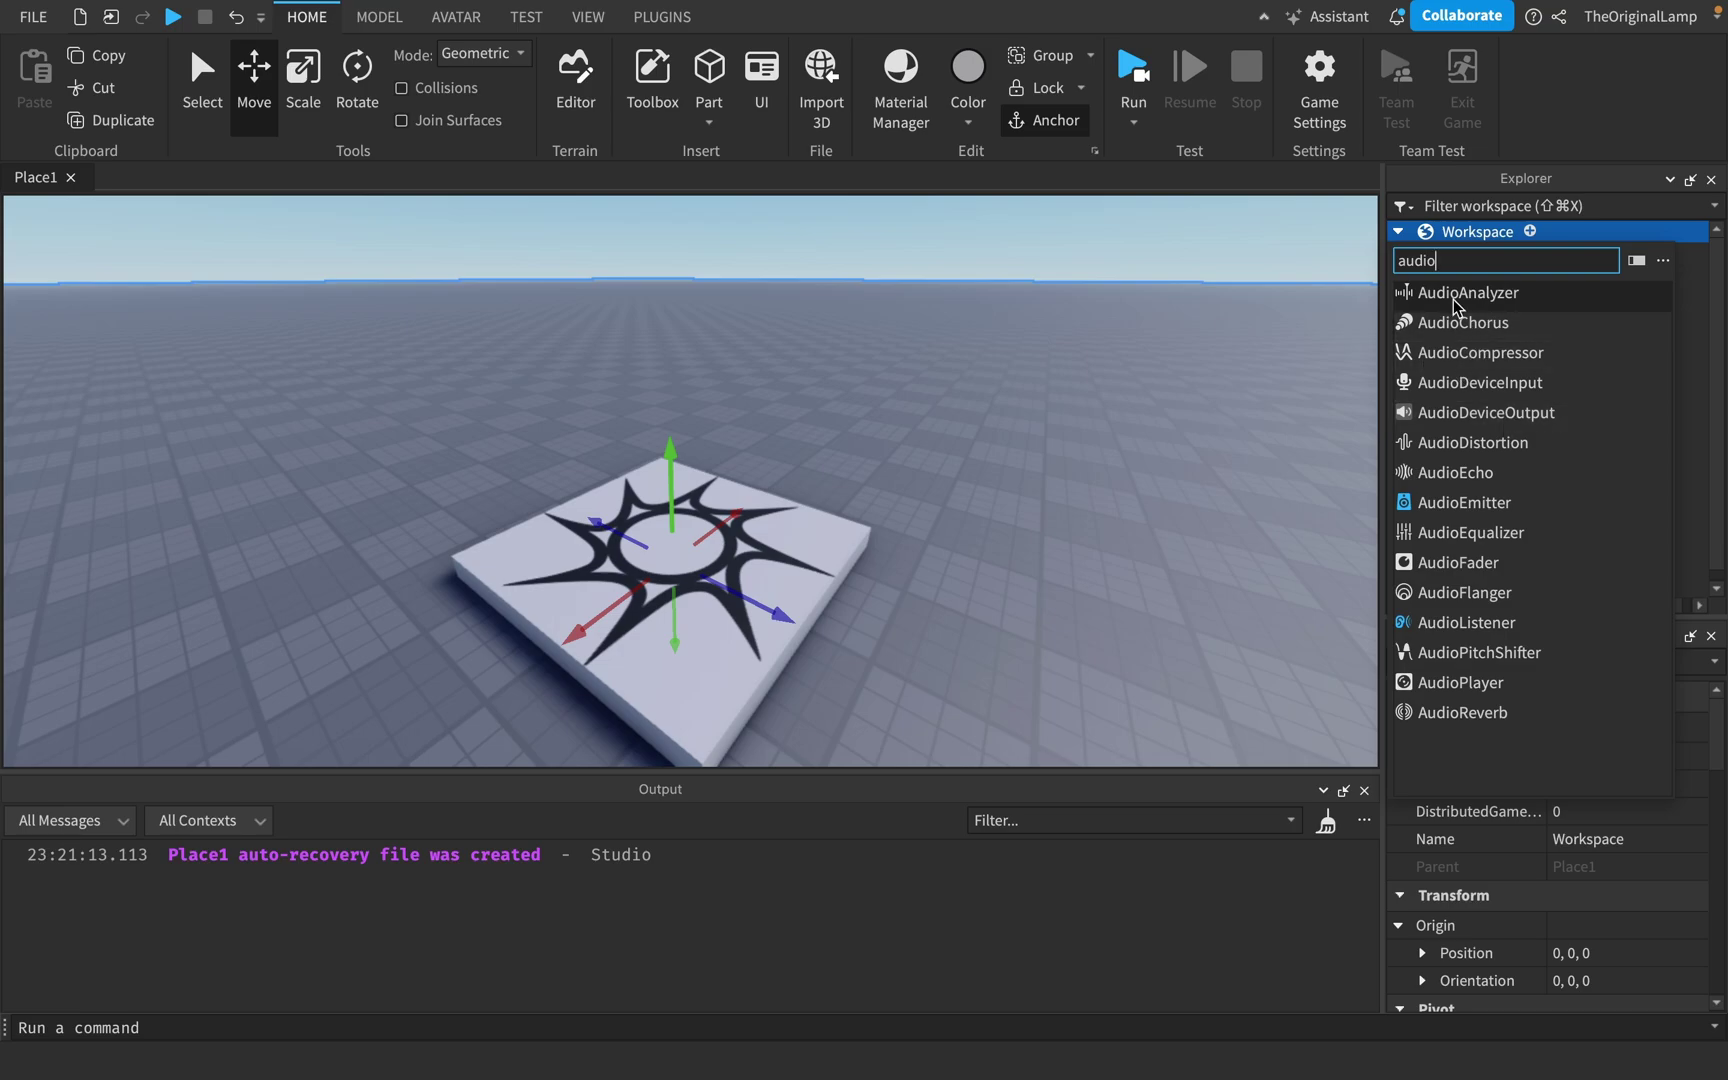
key(BackSpace)
key(BackSpace)
key(BackSpace)
key(BackSpace)
key(BackSpace)
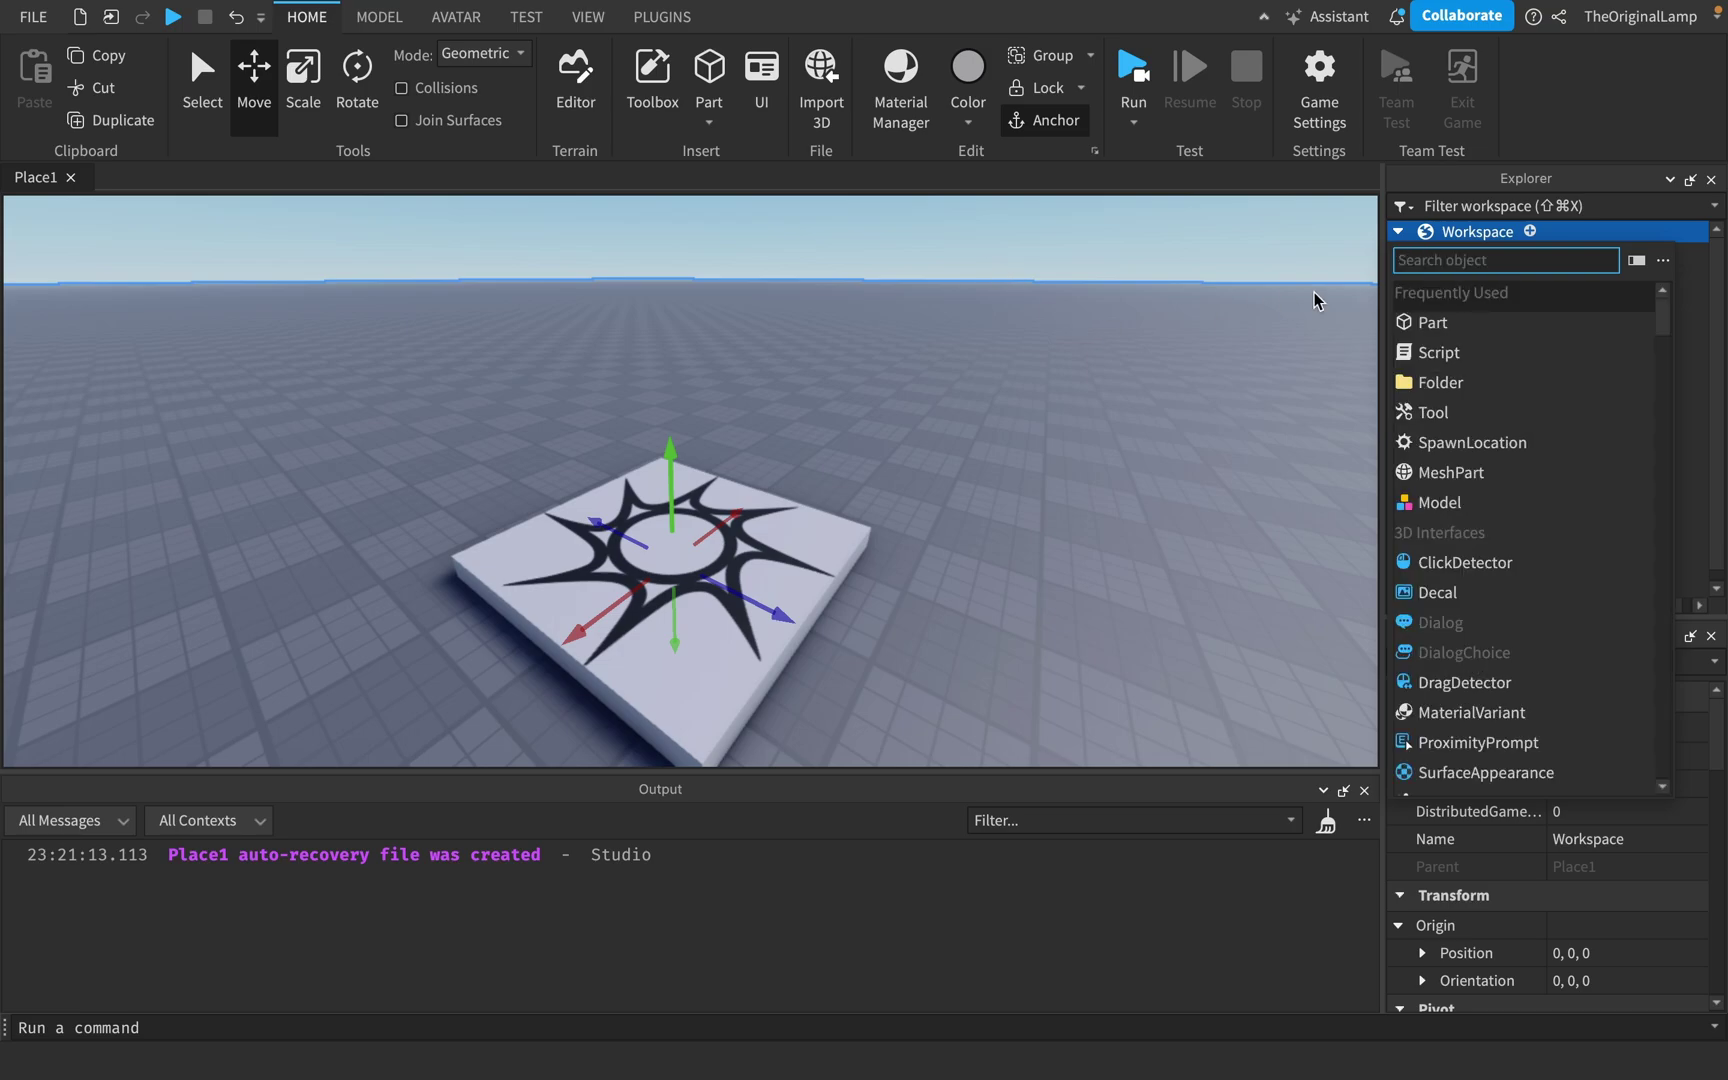
text(audio)
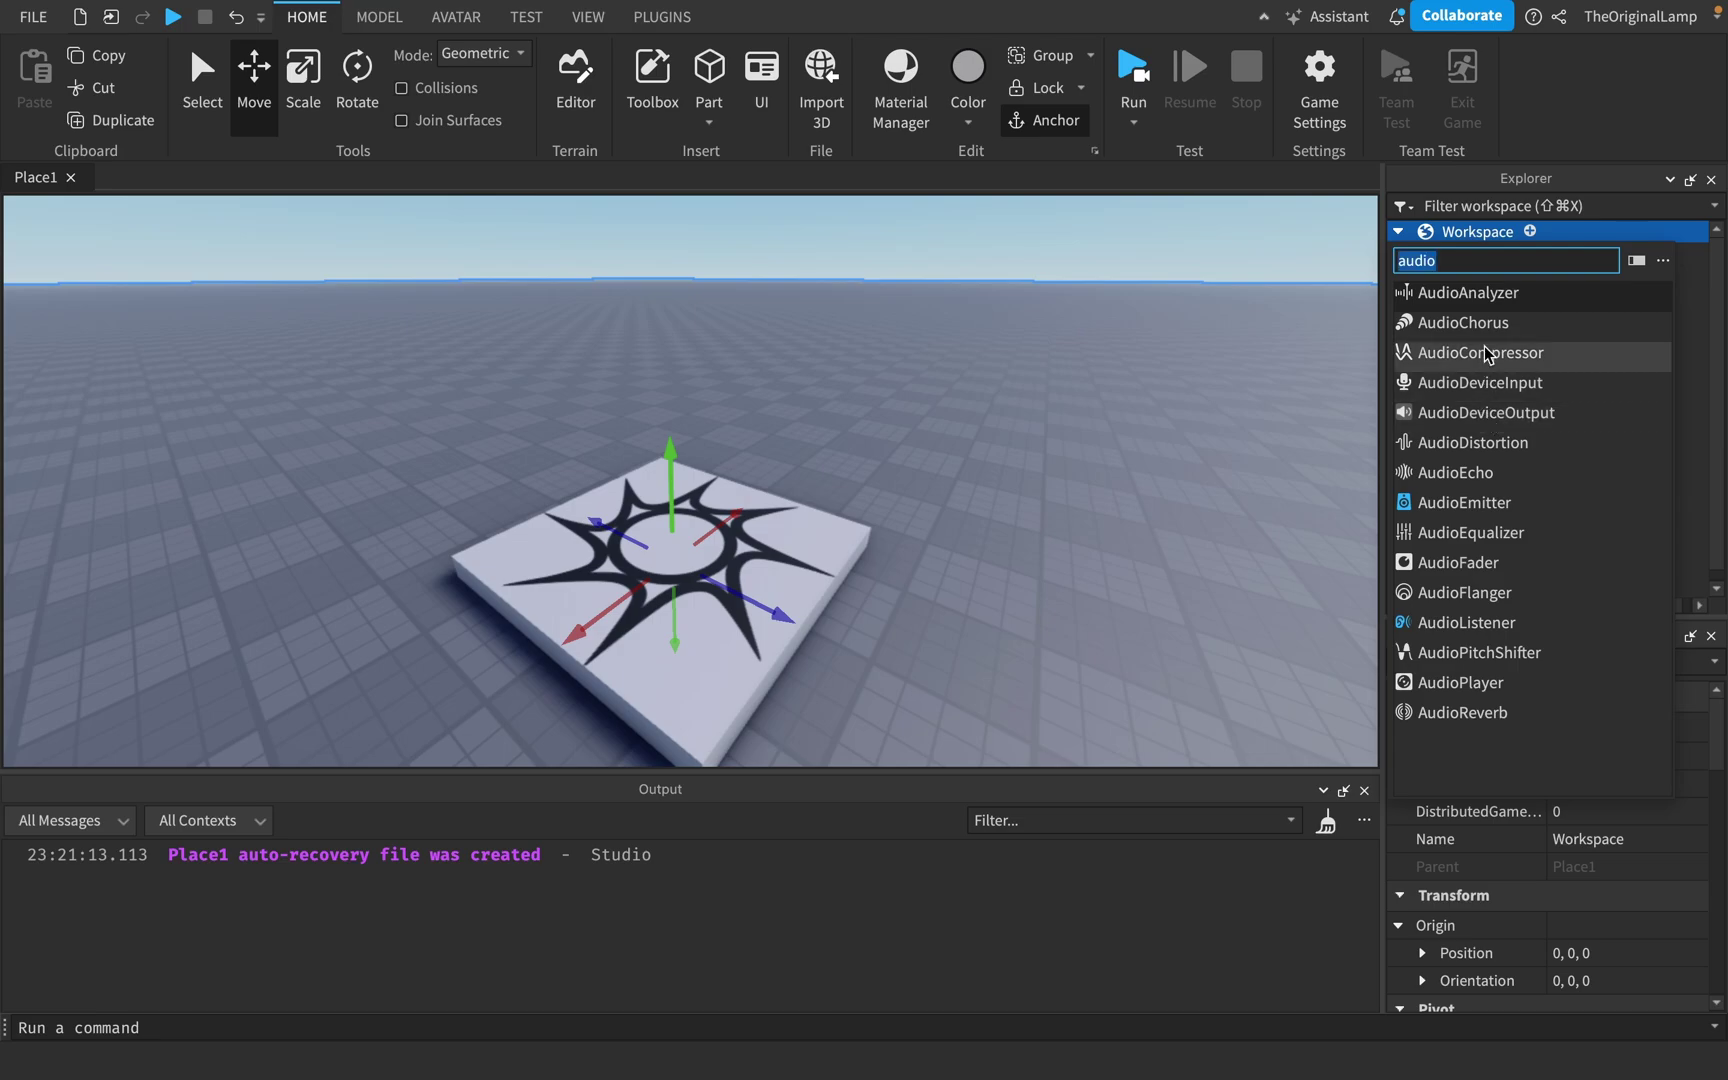
key(BackSpace)
key(BackSpace)
key(BackSpace)
key(BackSpace)
key(BackSpace)
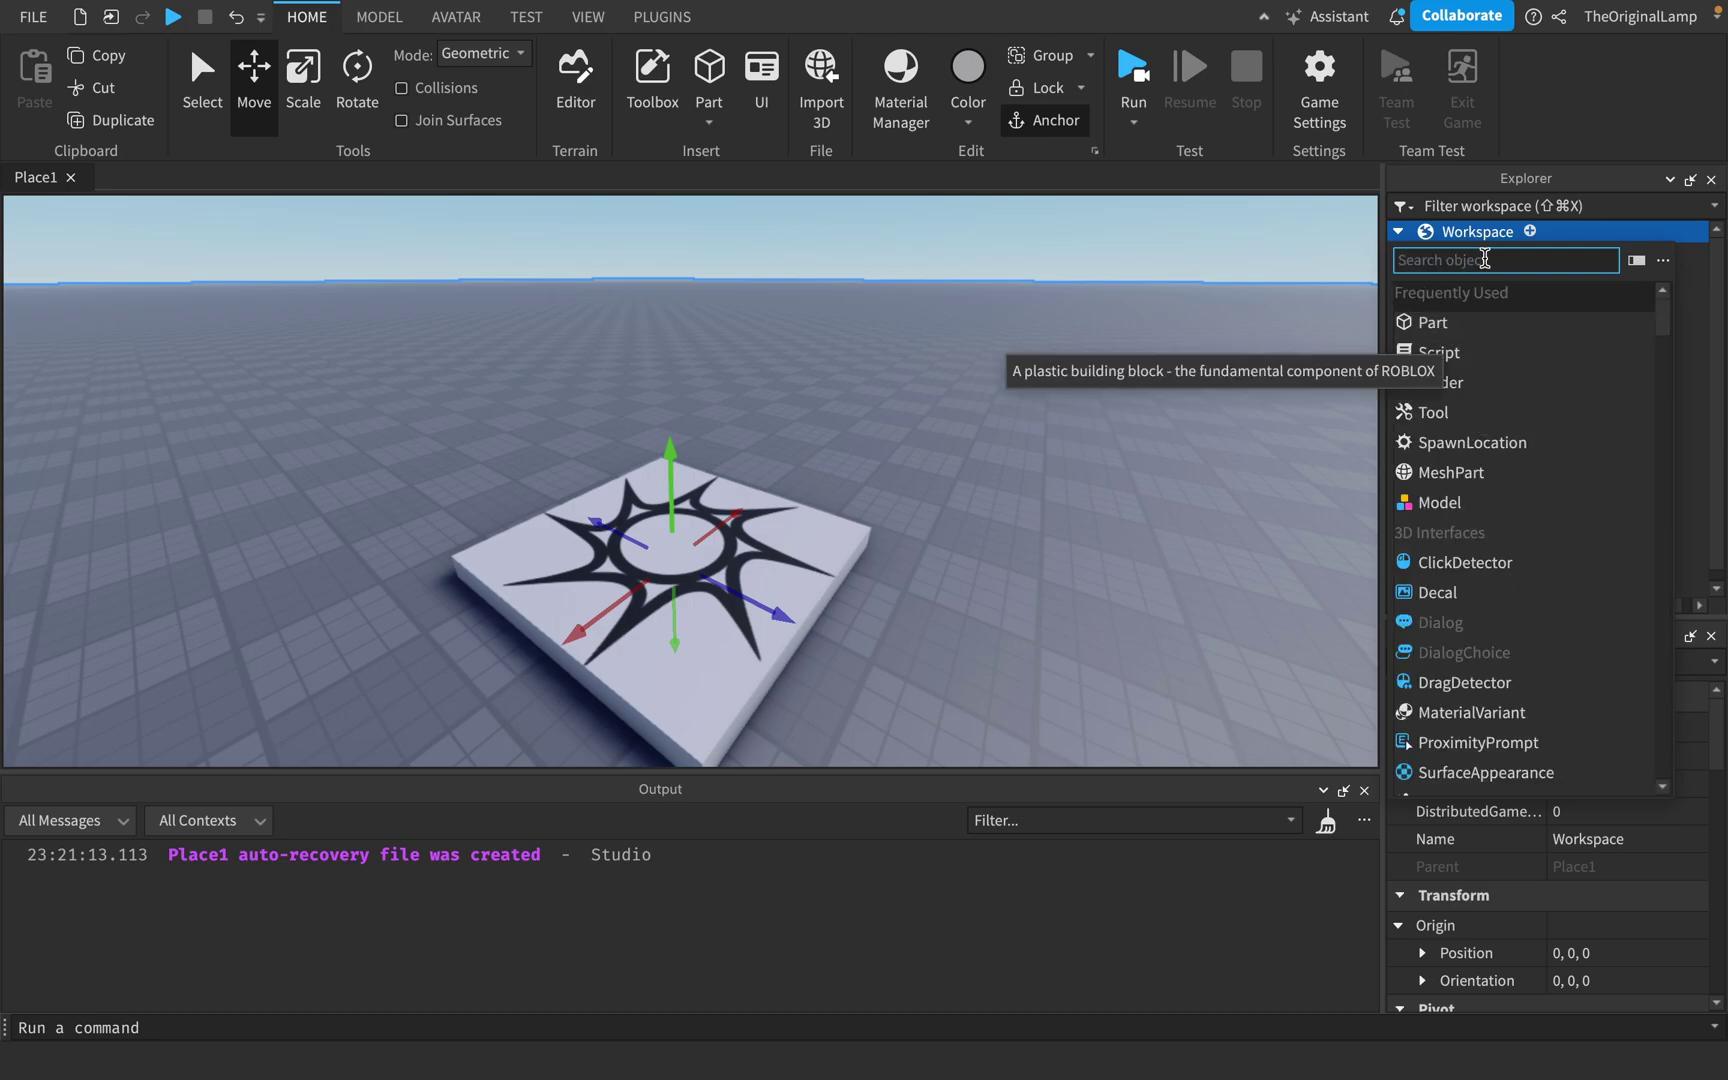
key(Escape)
- Open and close the File menu, orbit around the decal part and clear the selection
click(33, 16)
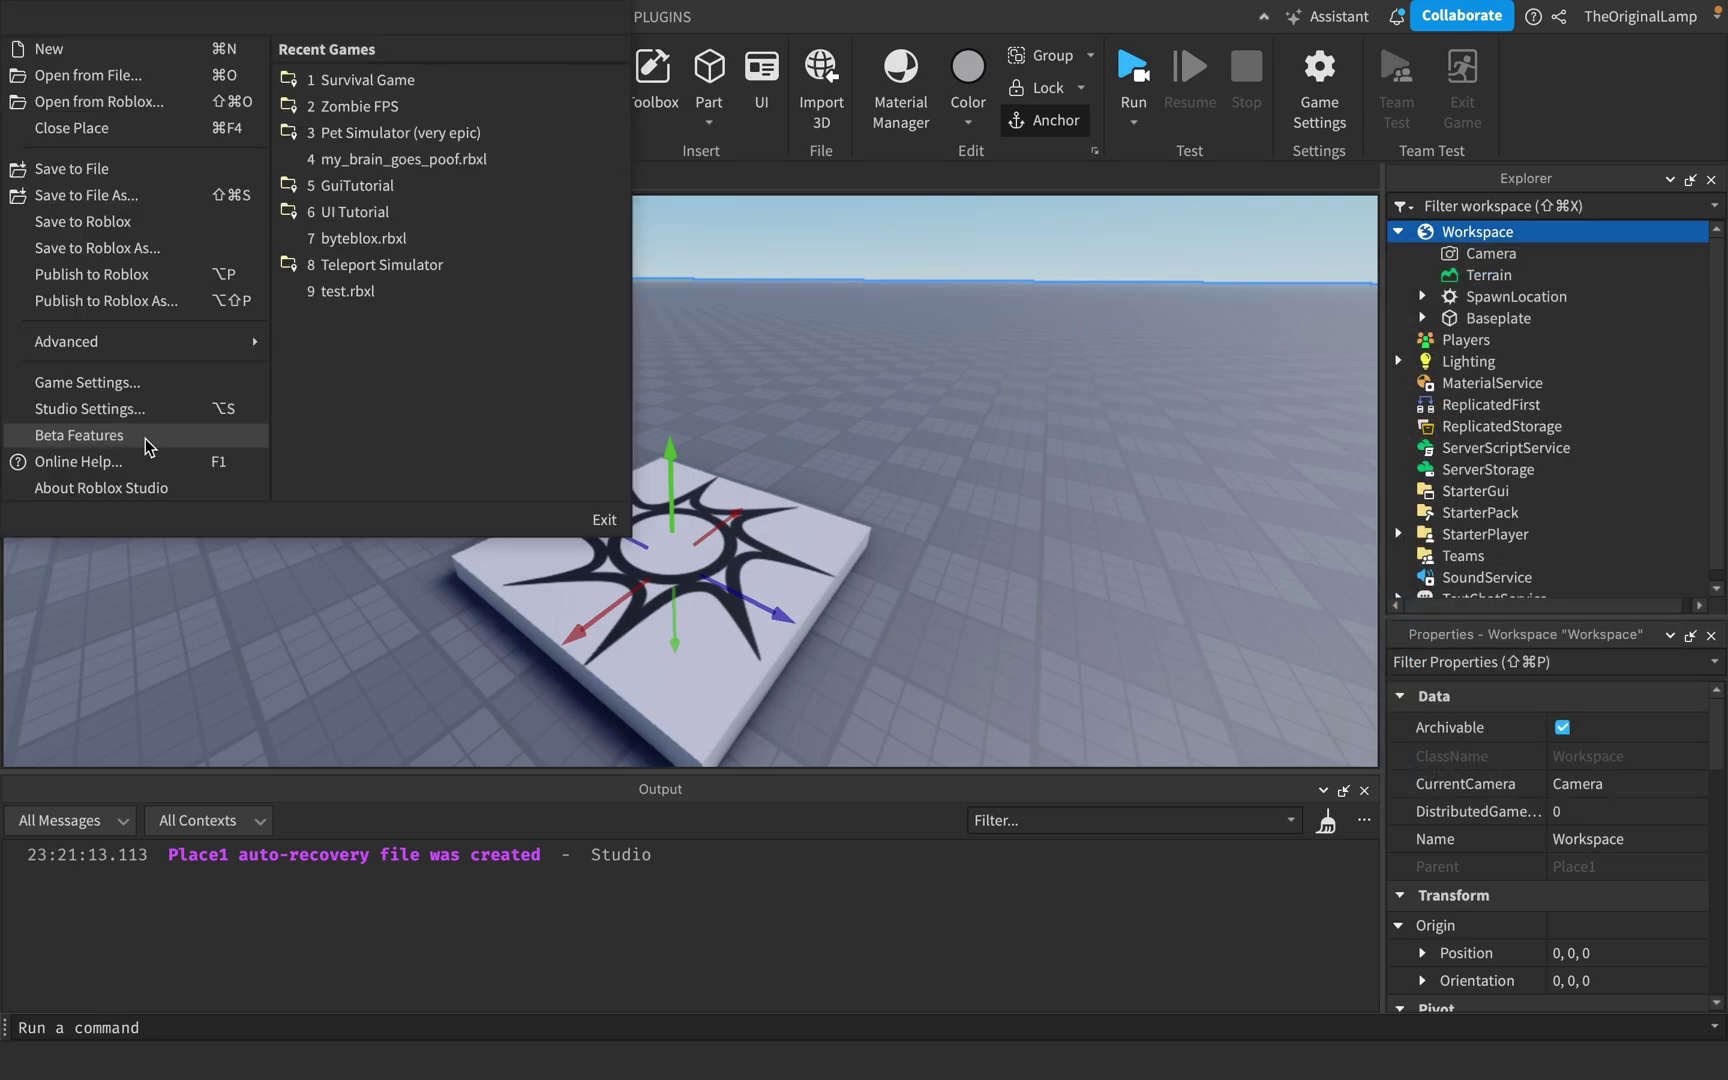
click(865, 406)
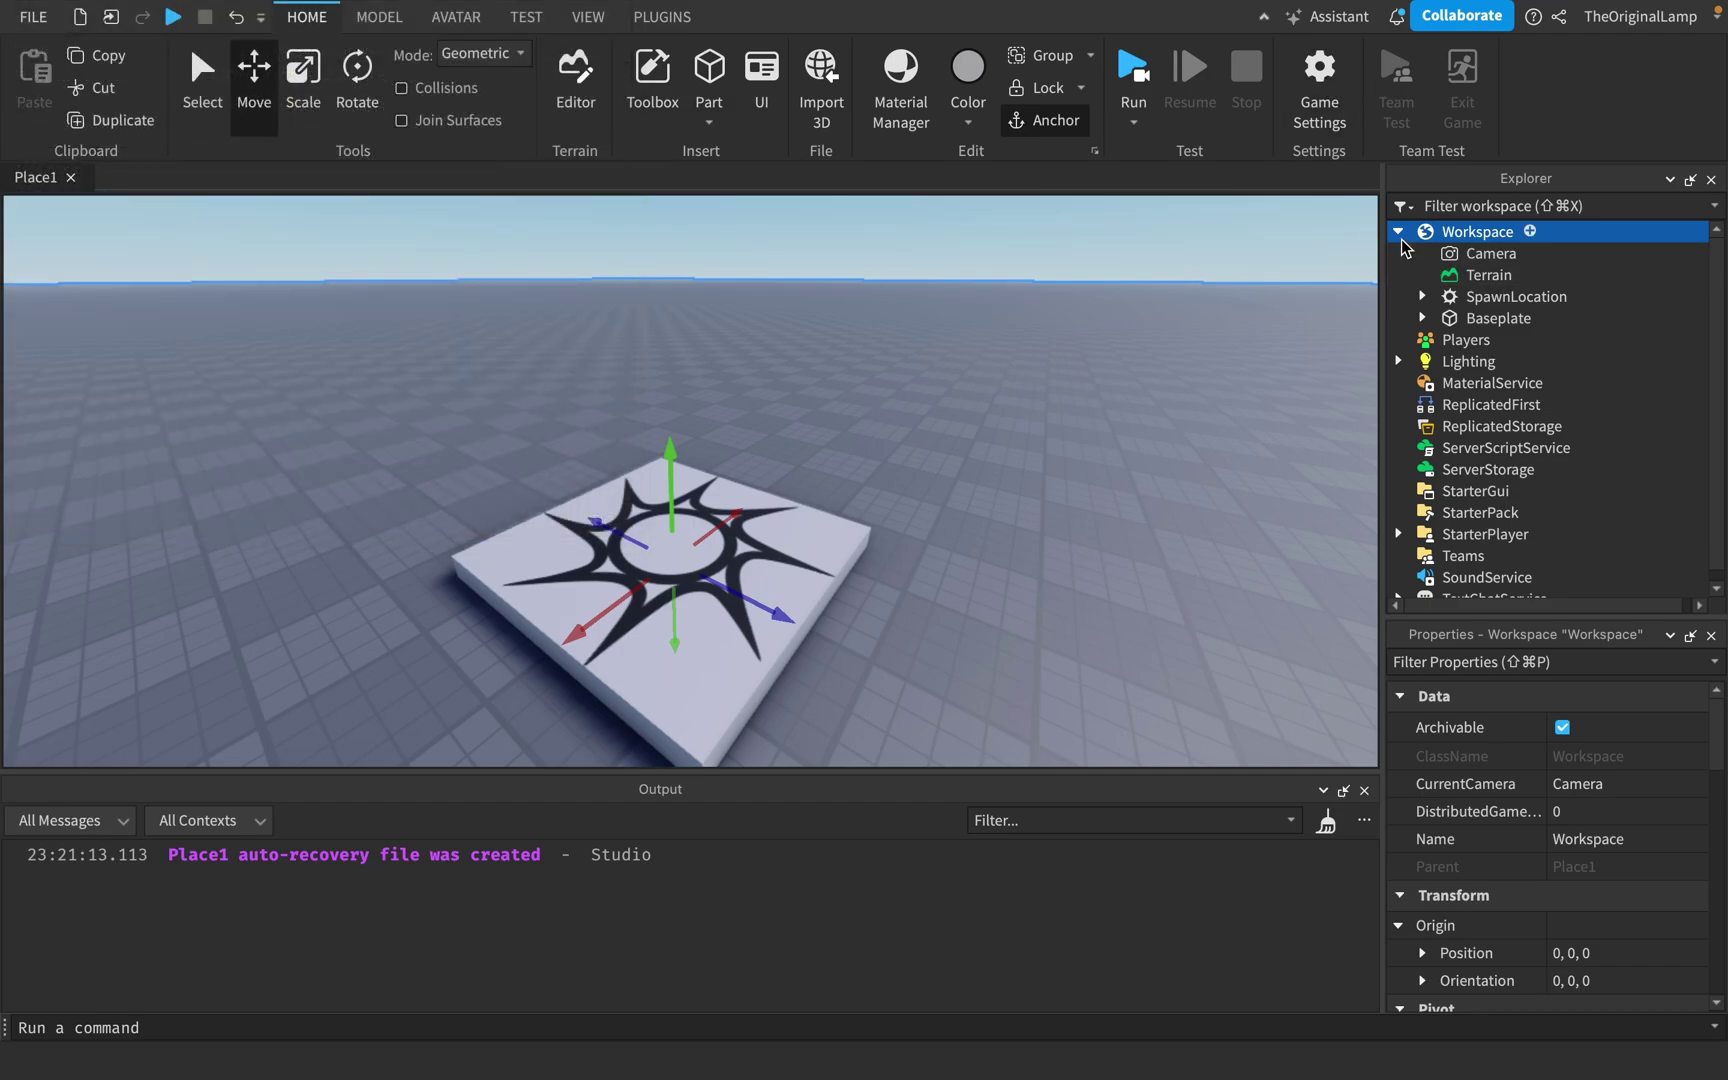
right_drag(1010, 265, 1015, 333)
click(1008, 265)
- Reframe the decal part, then insert a trial Wire into Workspace and delete it
click(1531, 231)
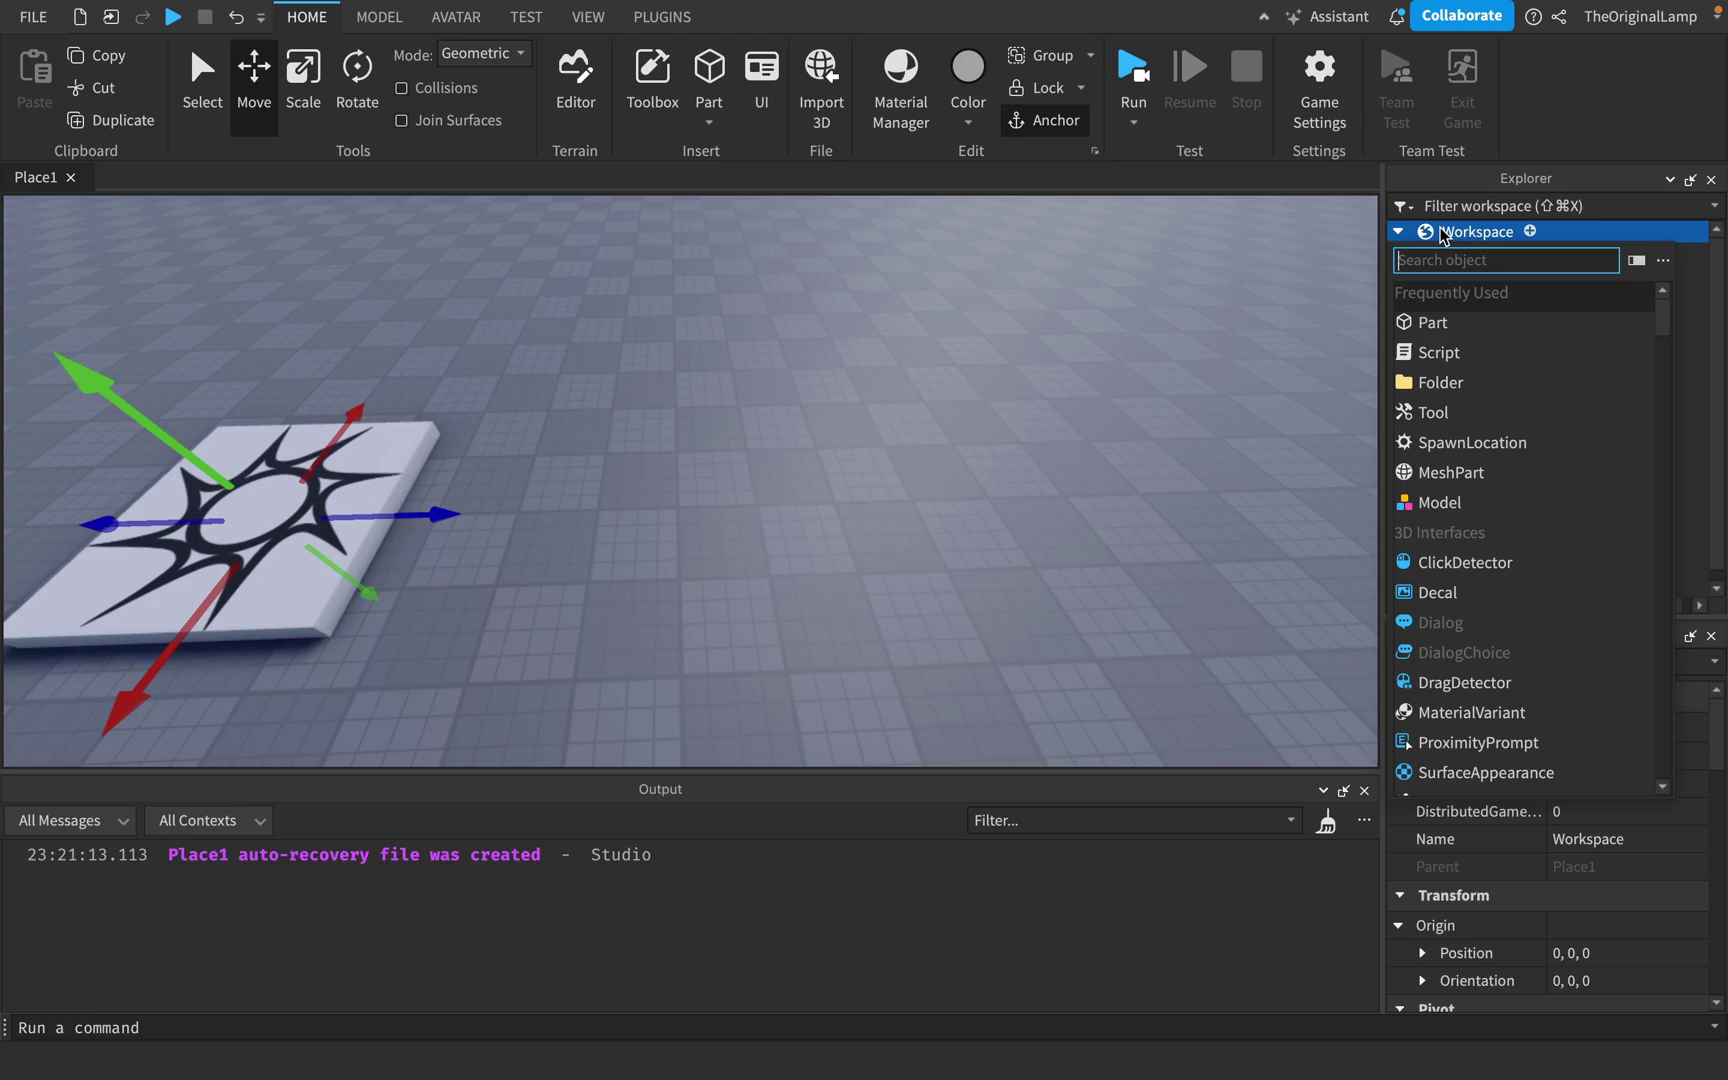
right_drag(1107, 300, 1107, 295)
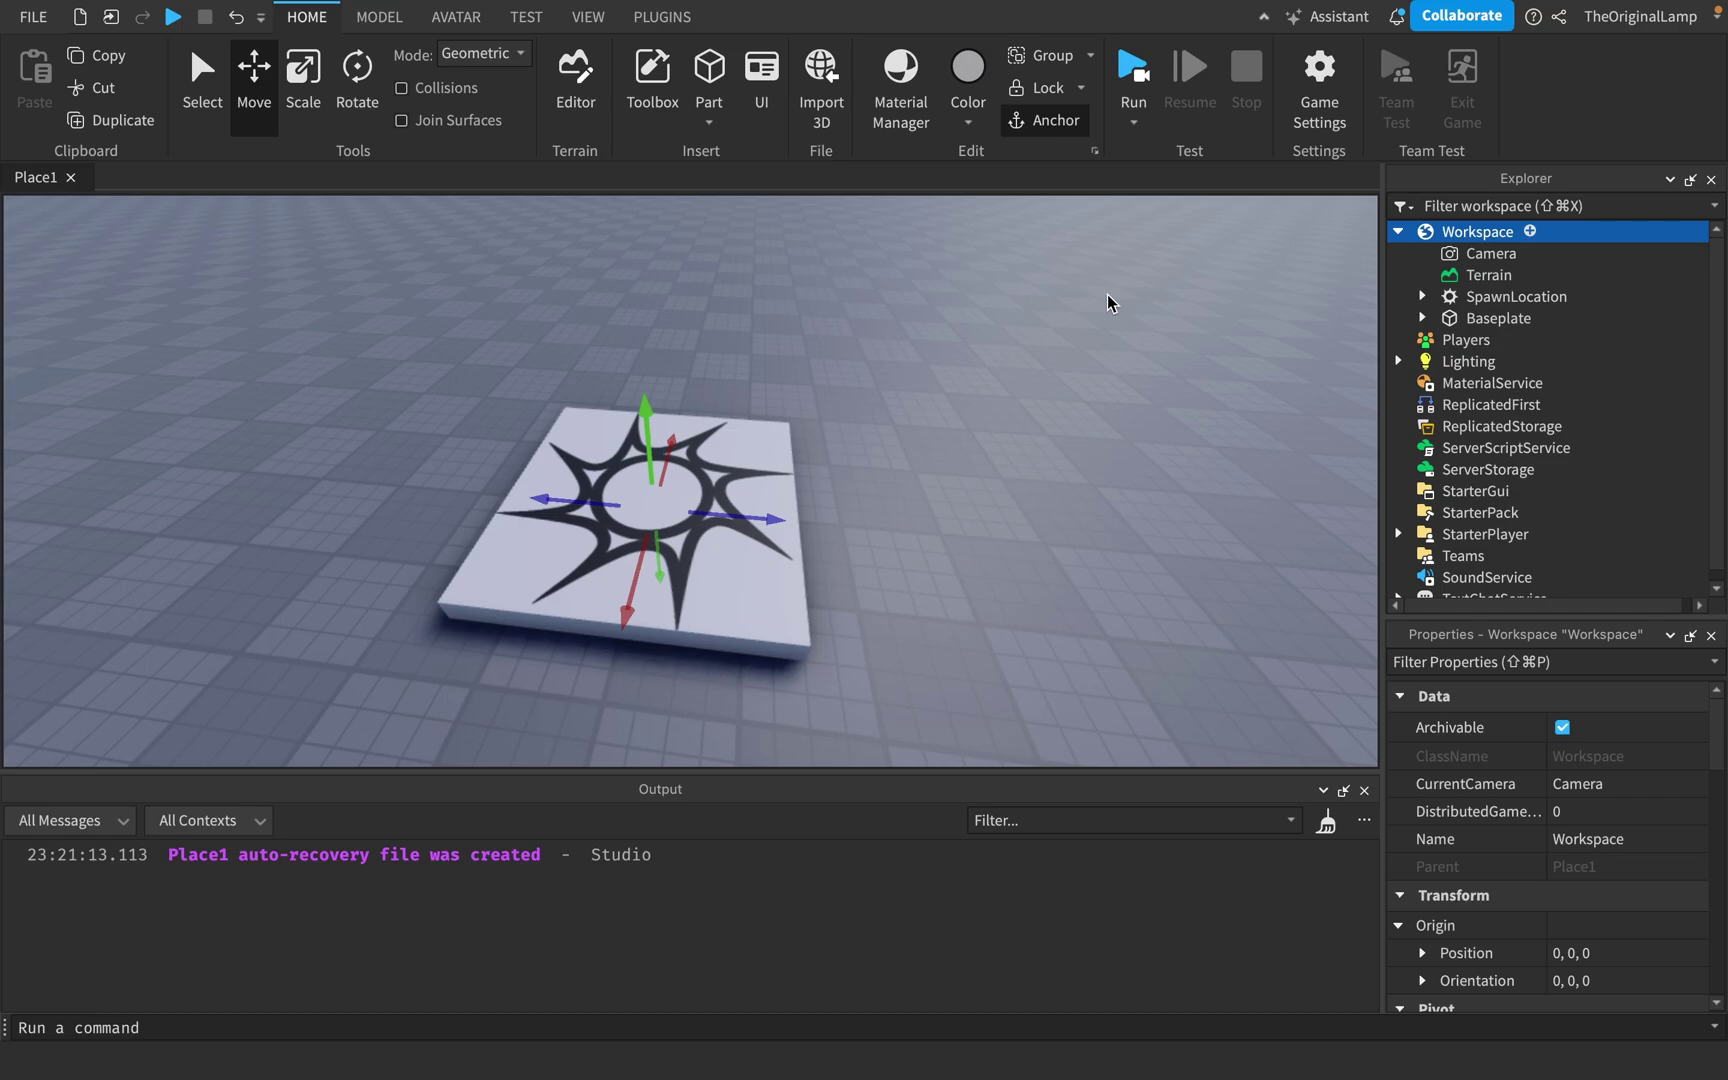
right_drag(1107, 294, 1107, 293)
click(1530, 231)
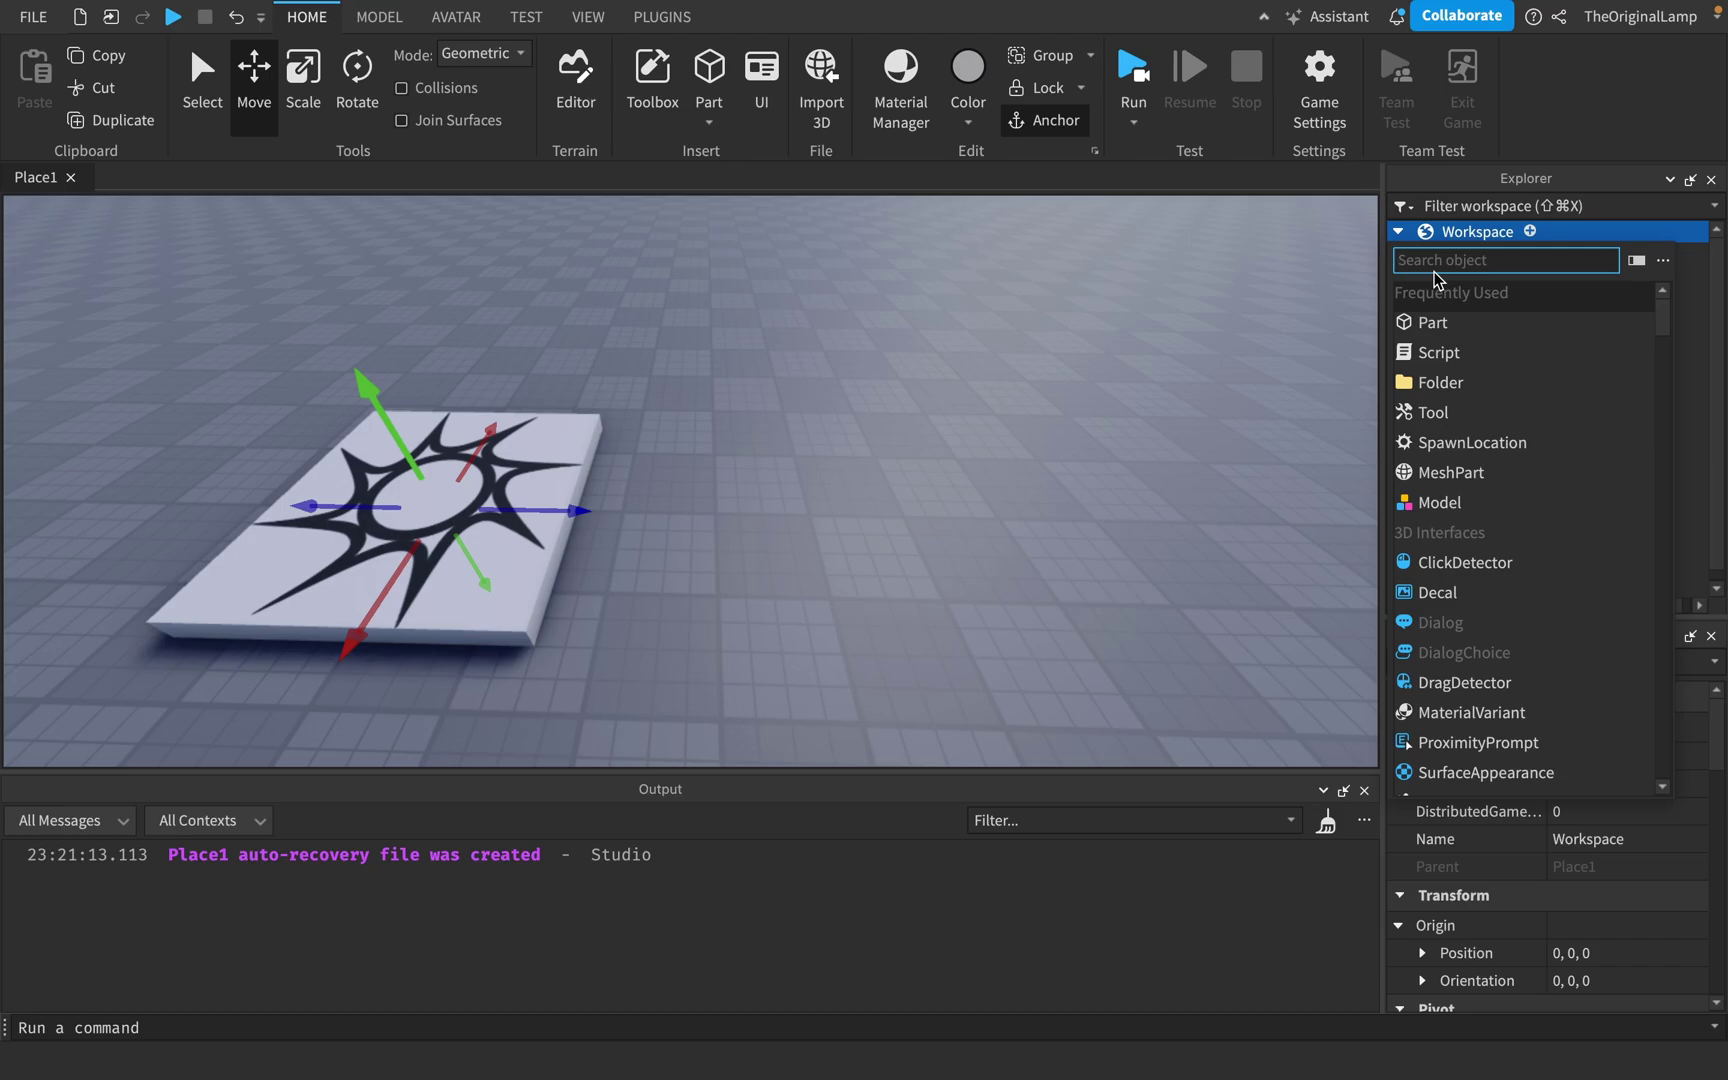
text(wire)
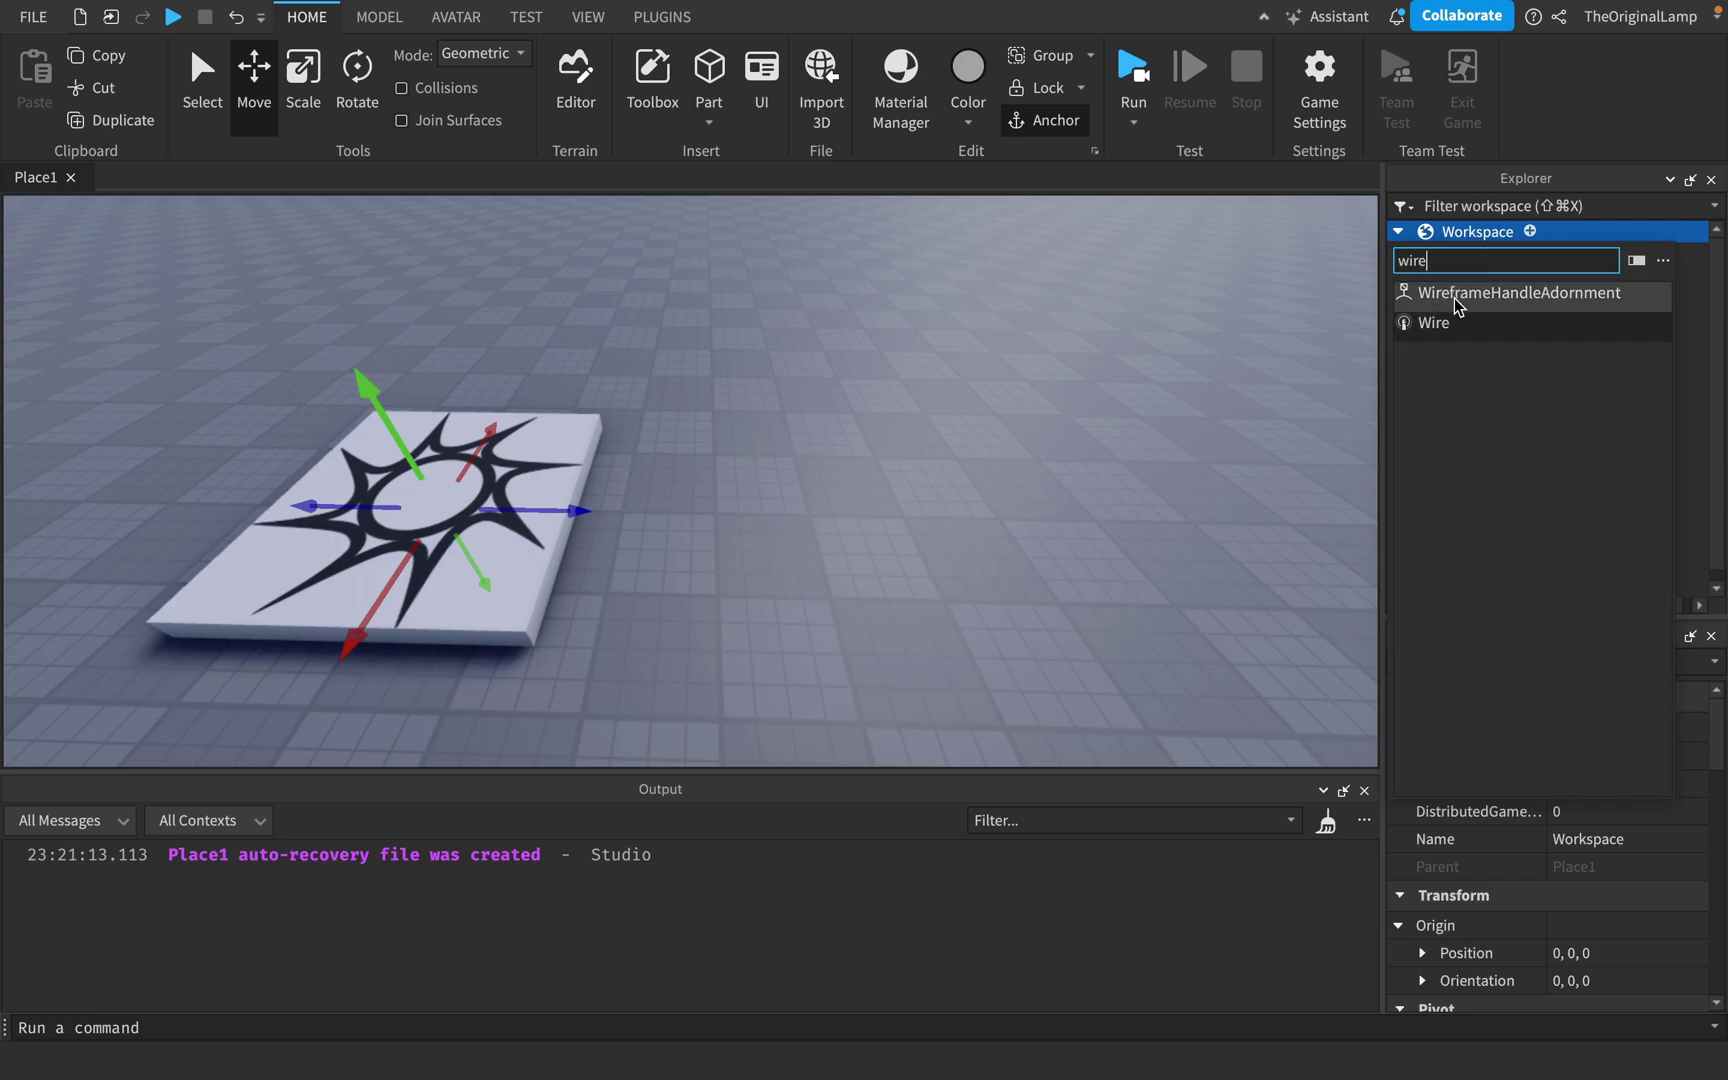
click(1445, 322)
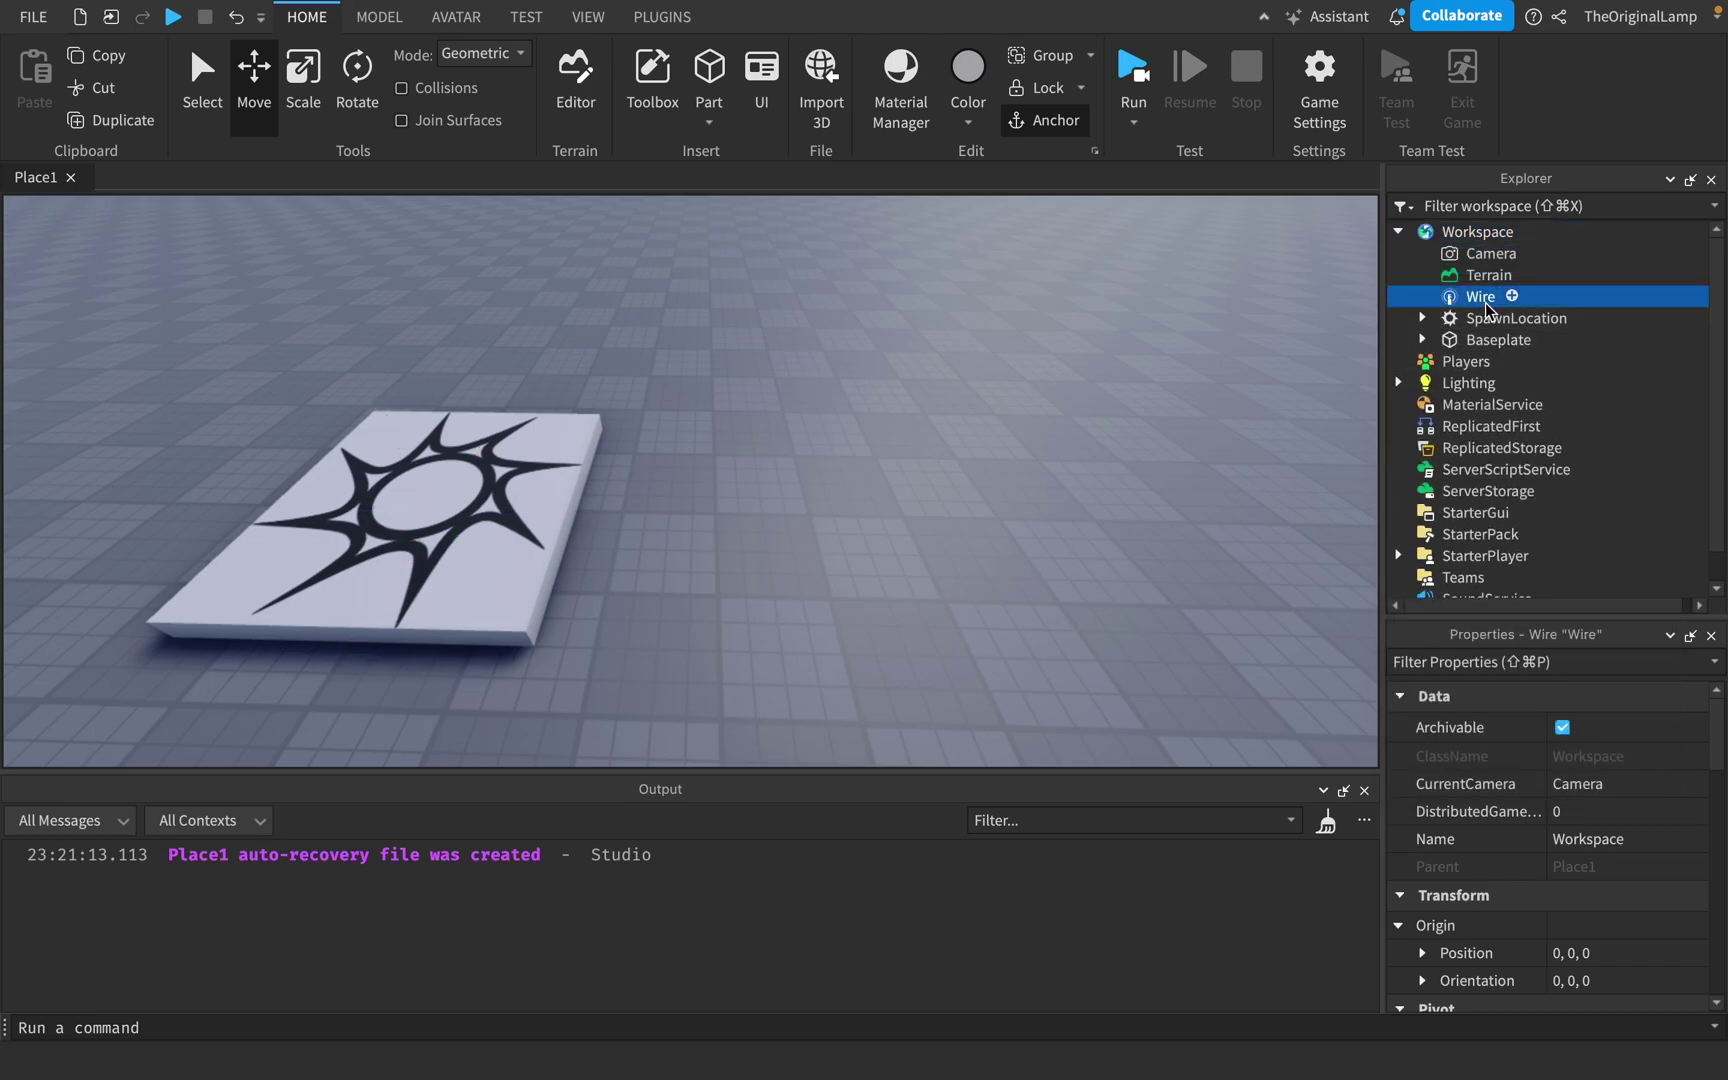
key(Delete)
- Insert an AudioEmitter from the 'audio' search and select it to inspect its Properties
click(1482, 234)
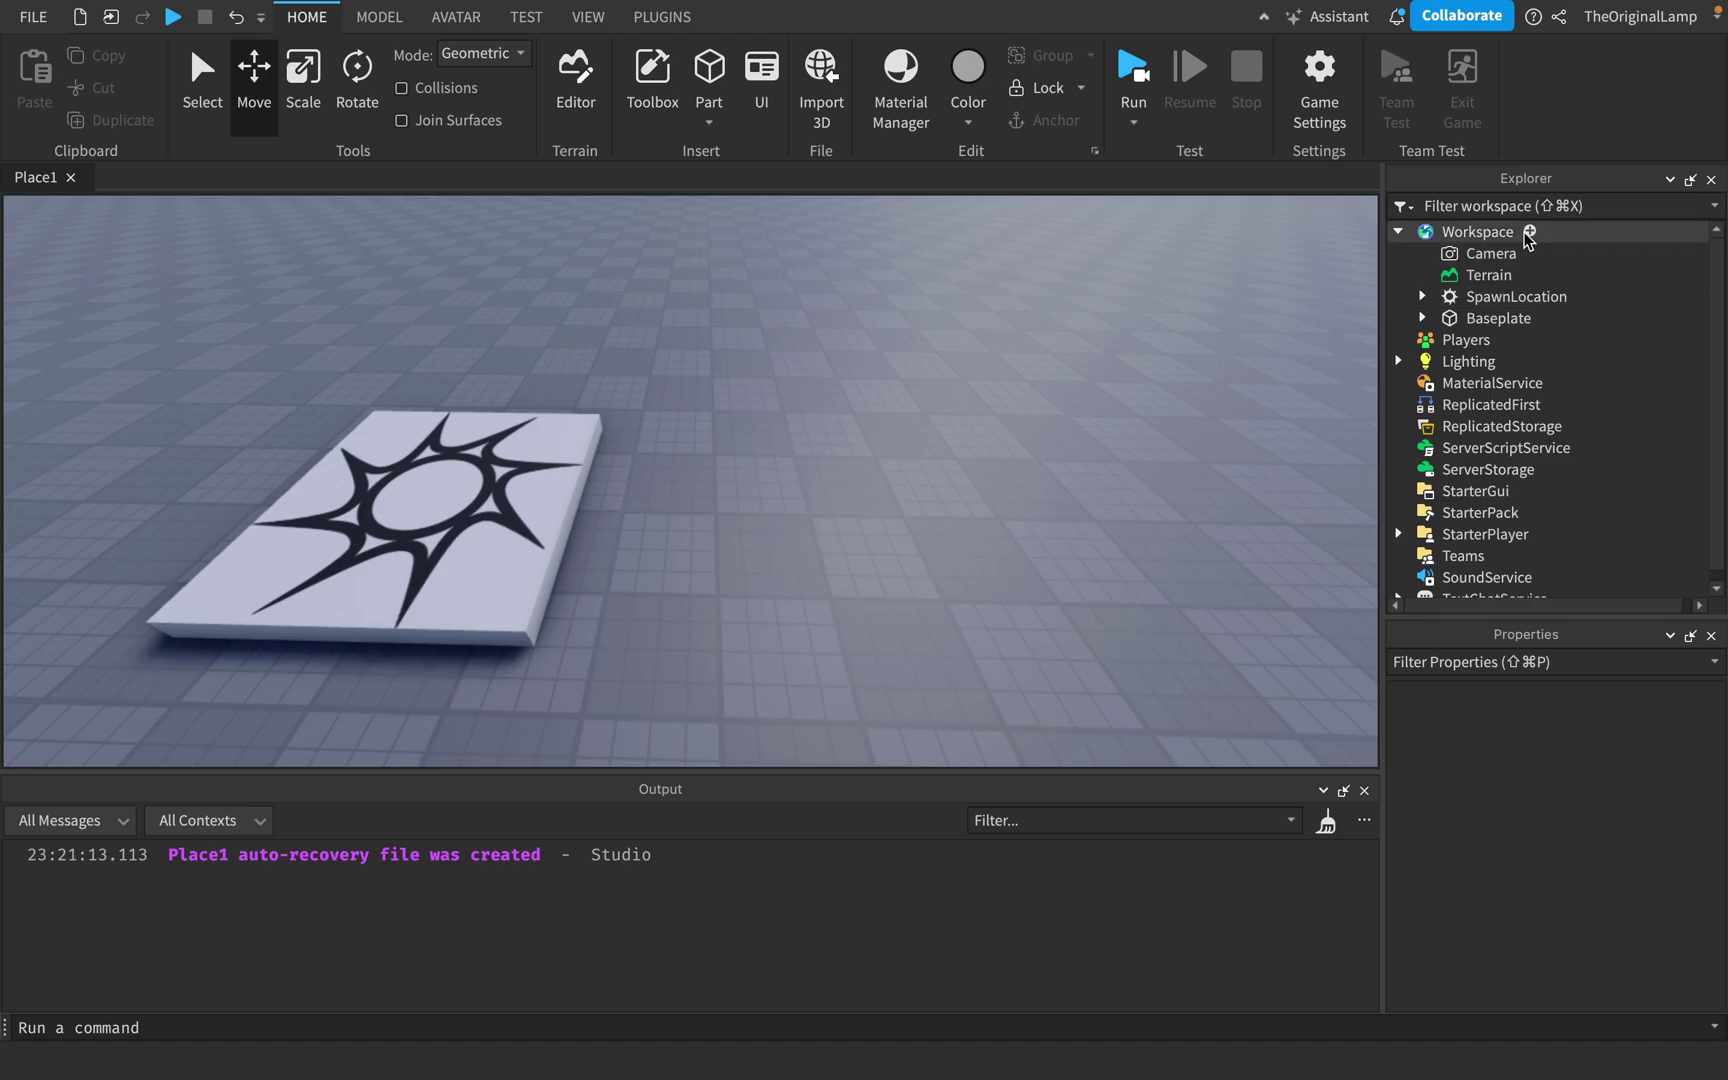
key(super+i)
text(audio)
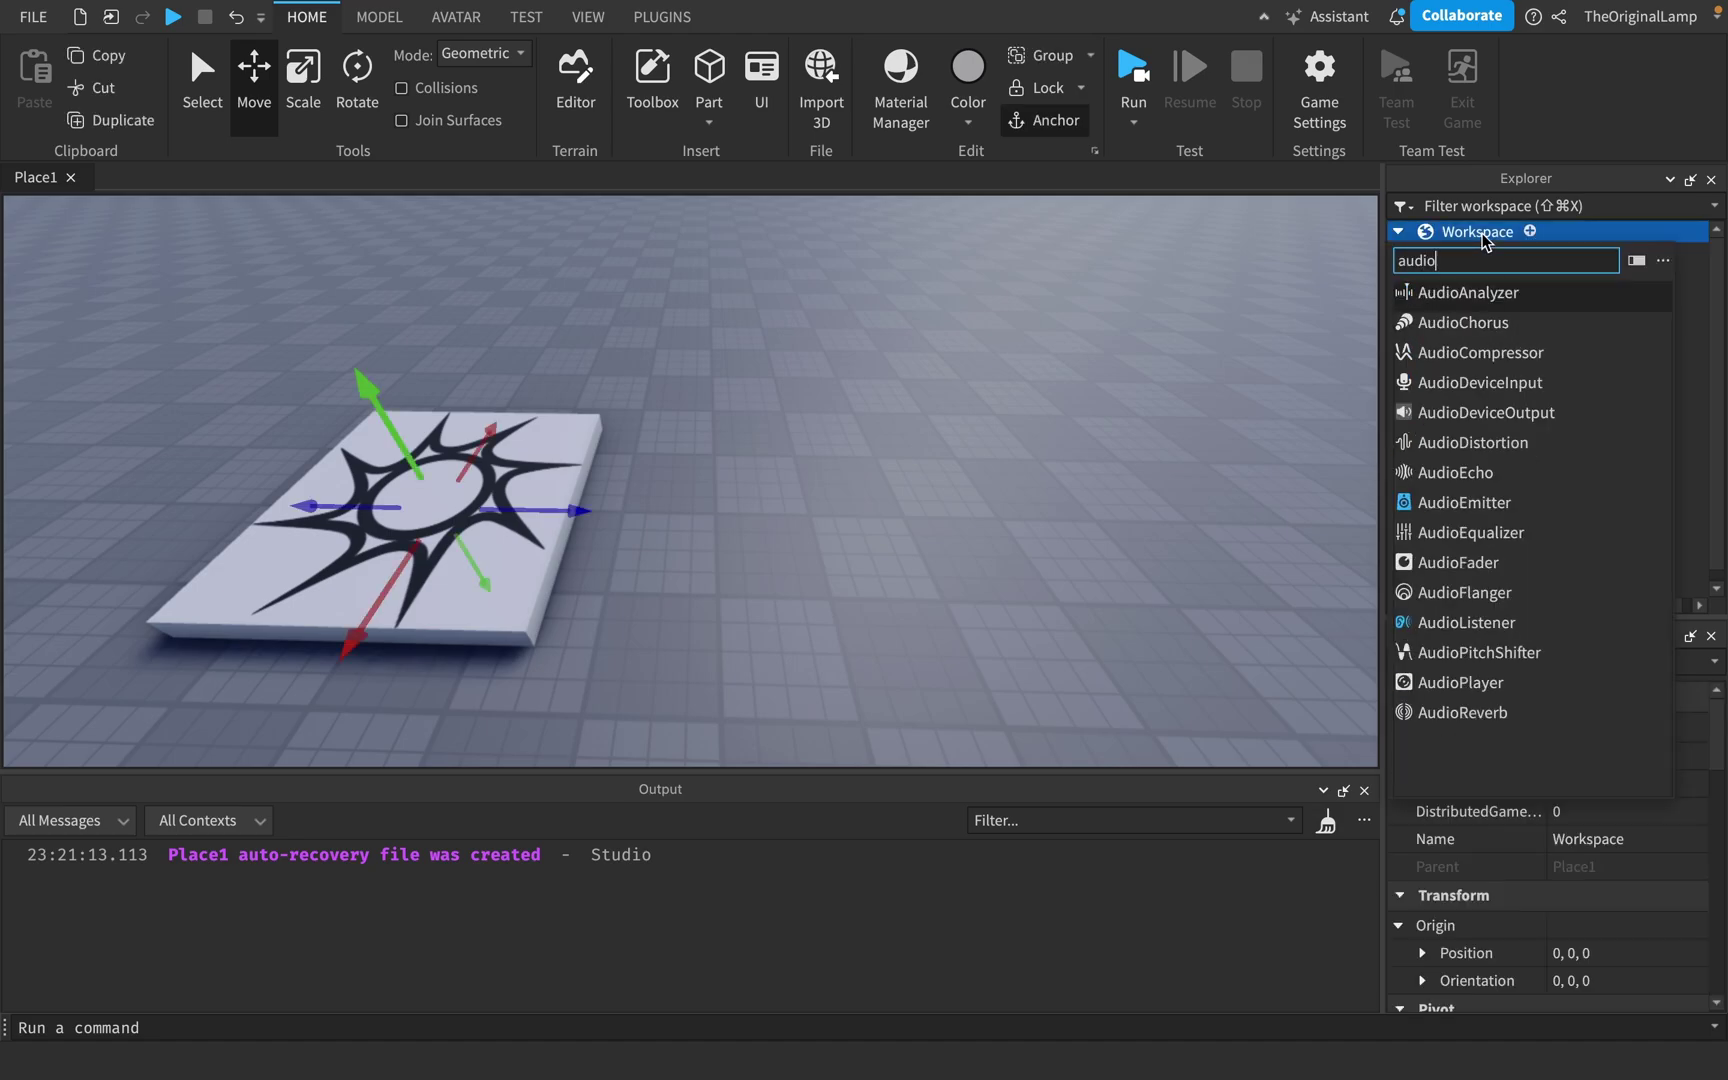
click(1505, 502)
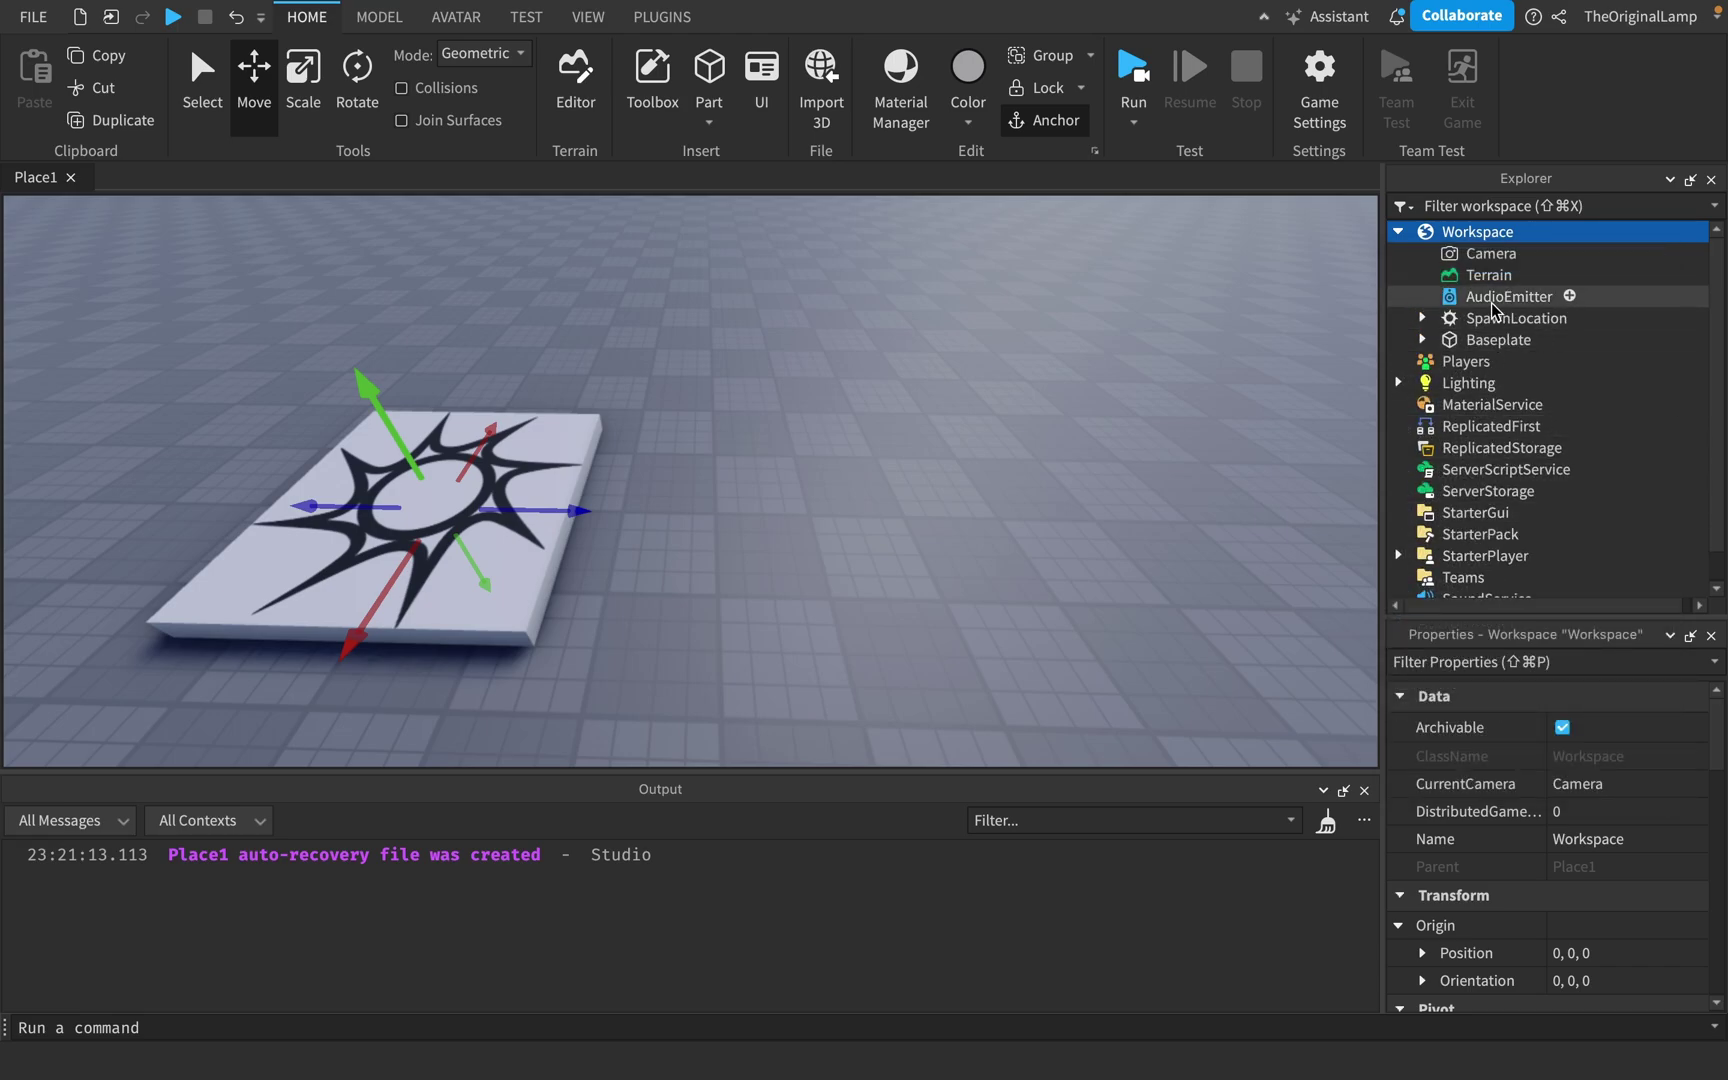
click(1492, 298)
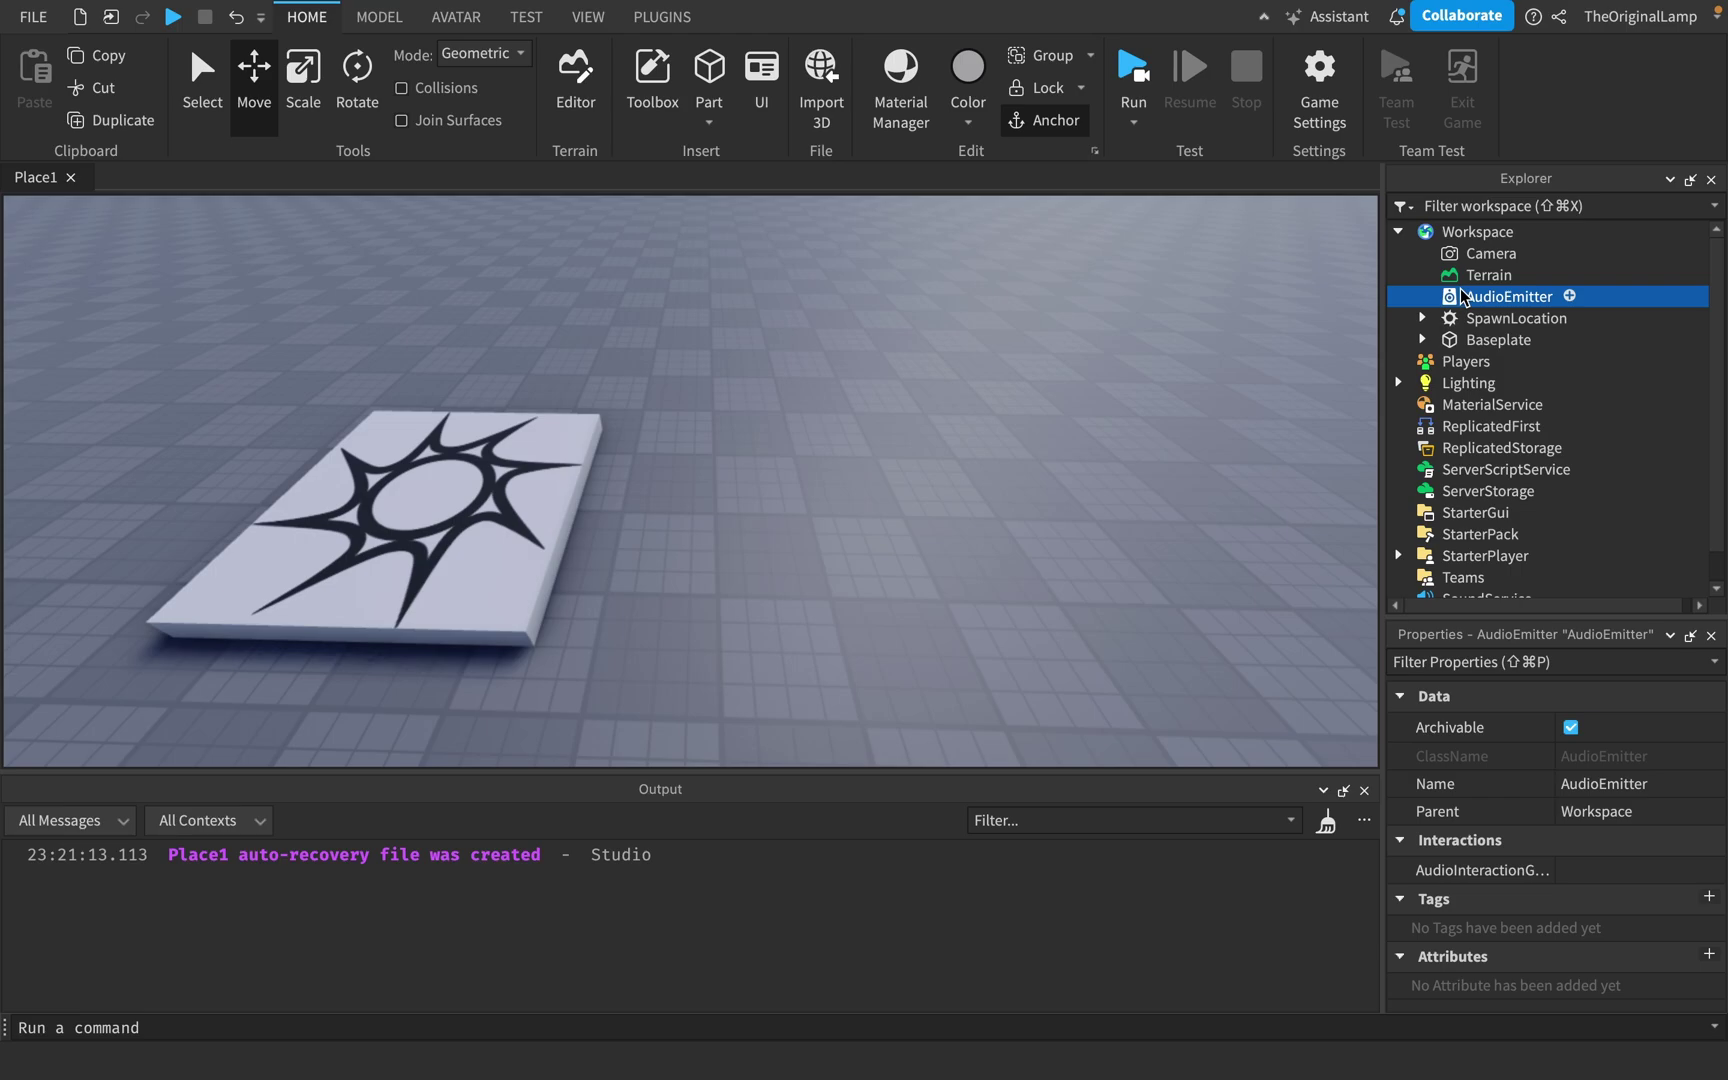
key(d)
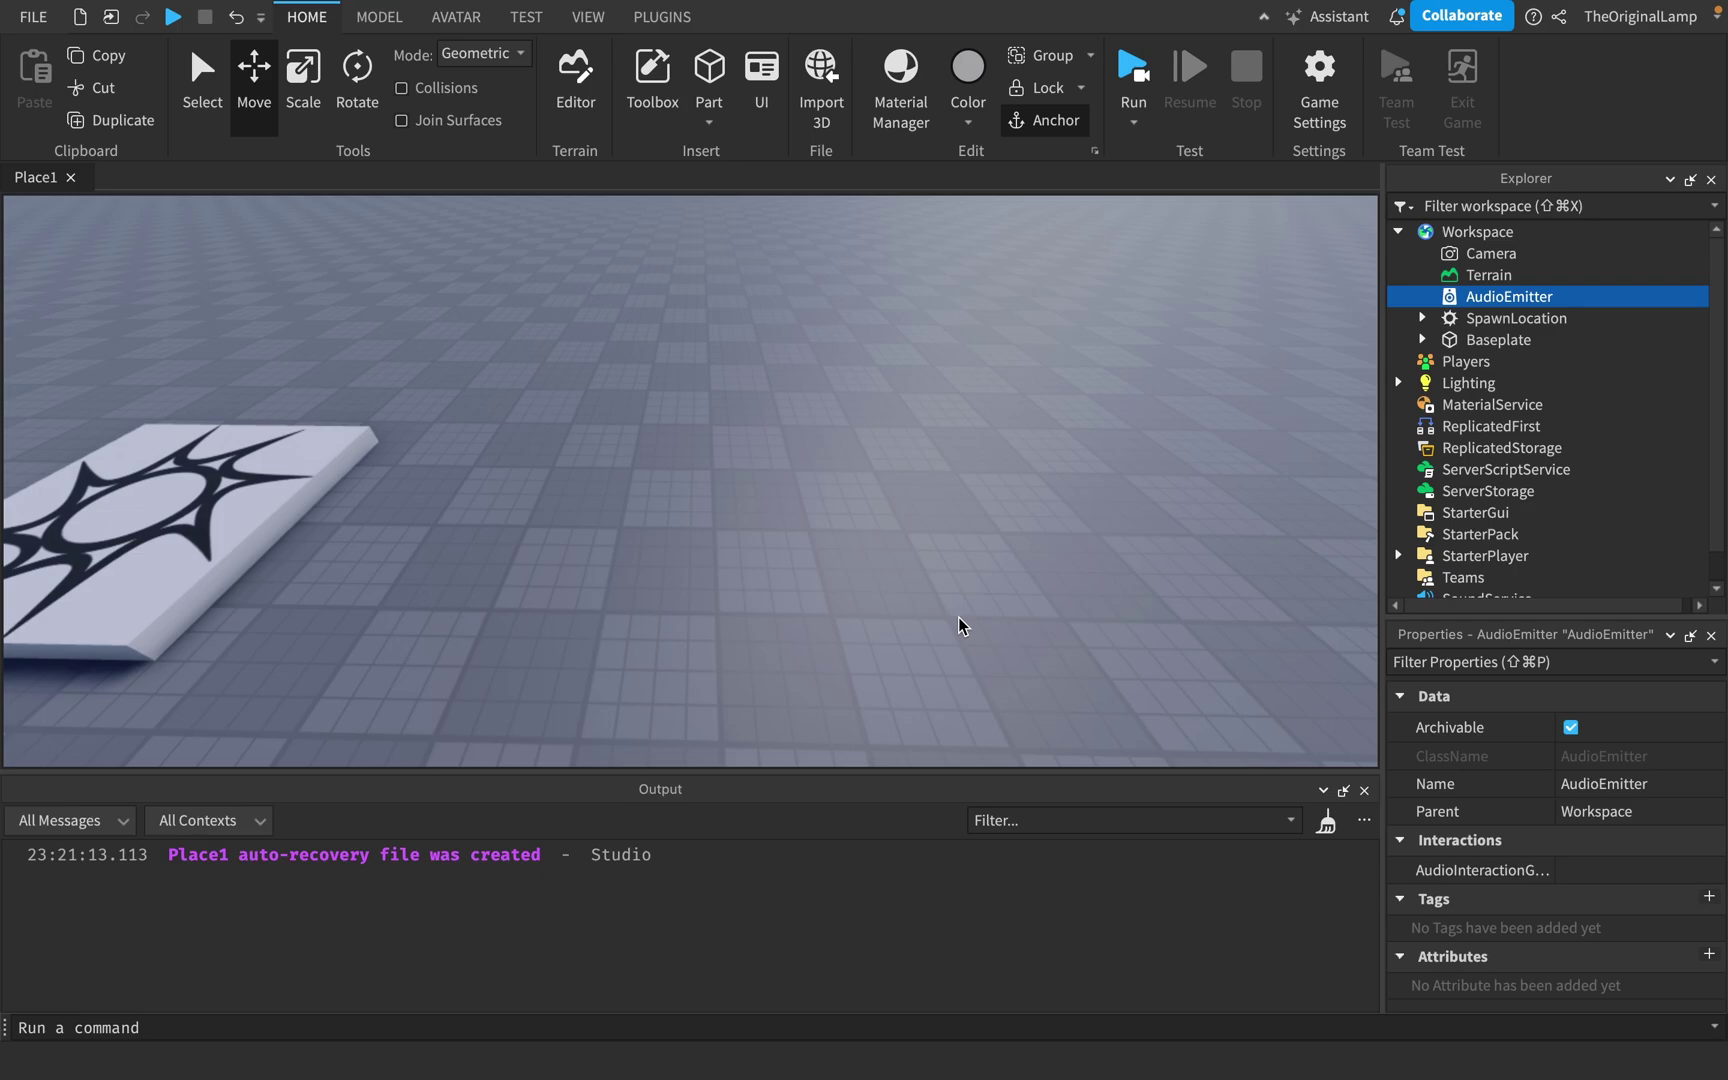
- Insert an AudioPlayer from the 'audio' search and compare its Properties with the AudioEmitter's
click(1530, 231)
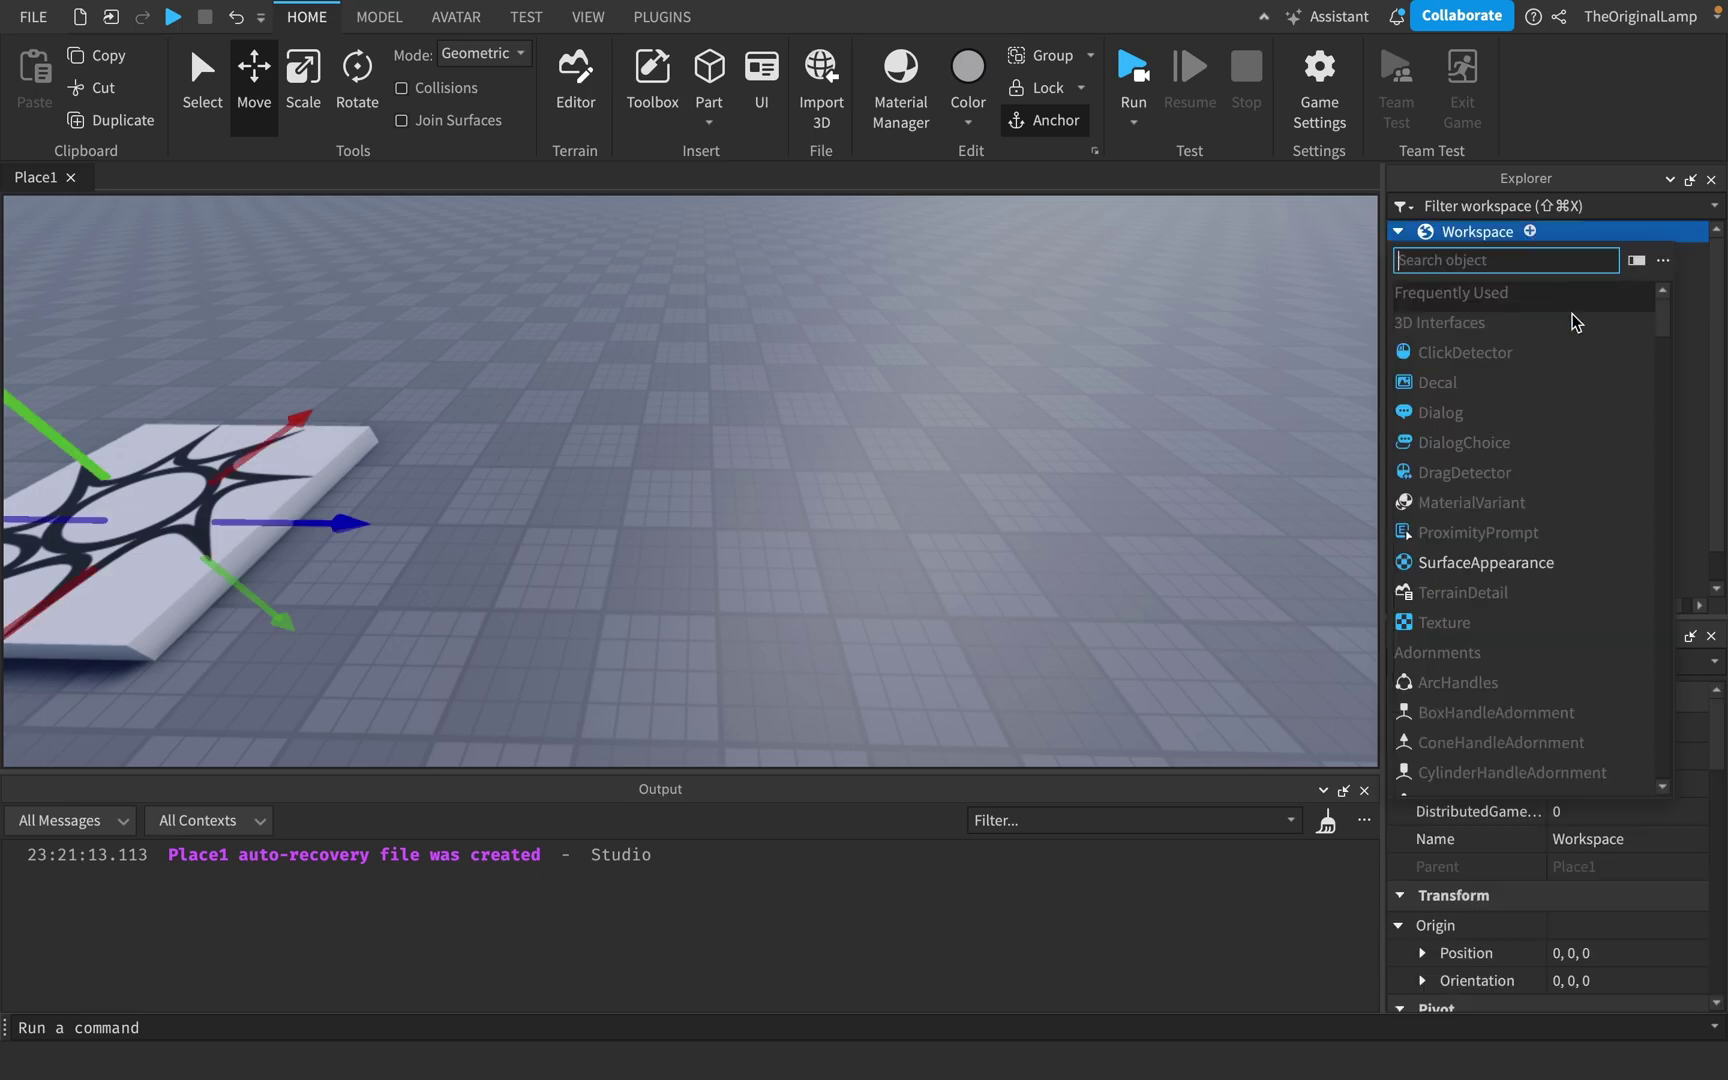
text(audio)
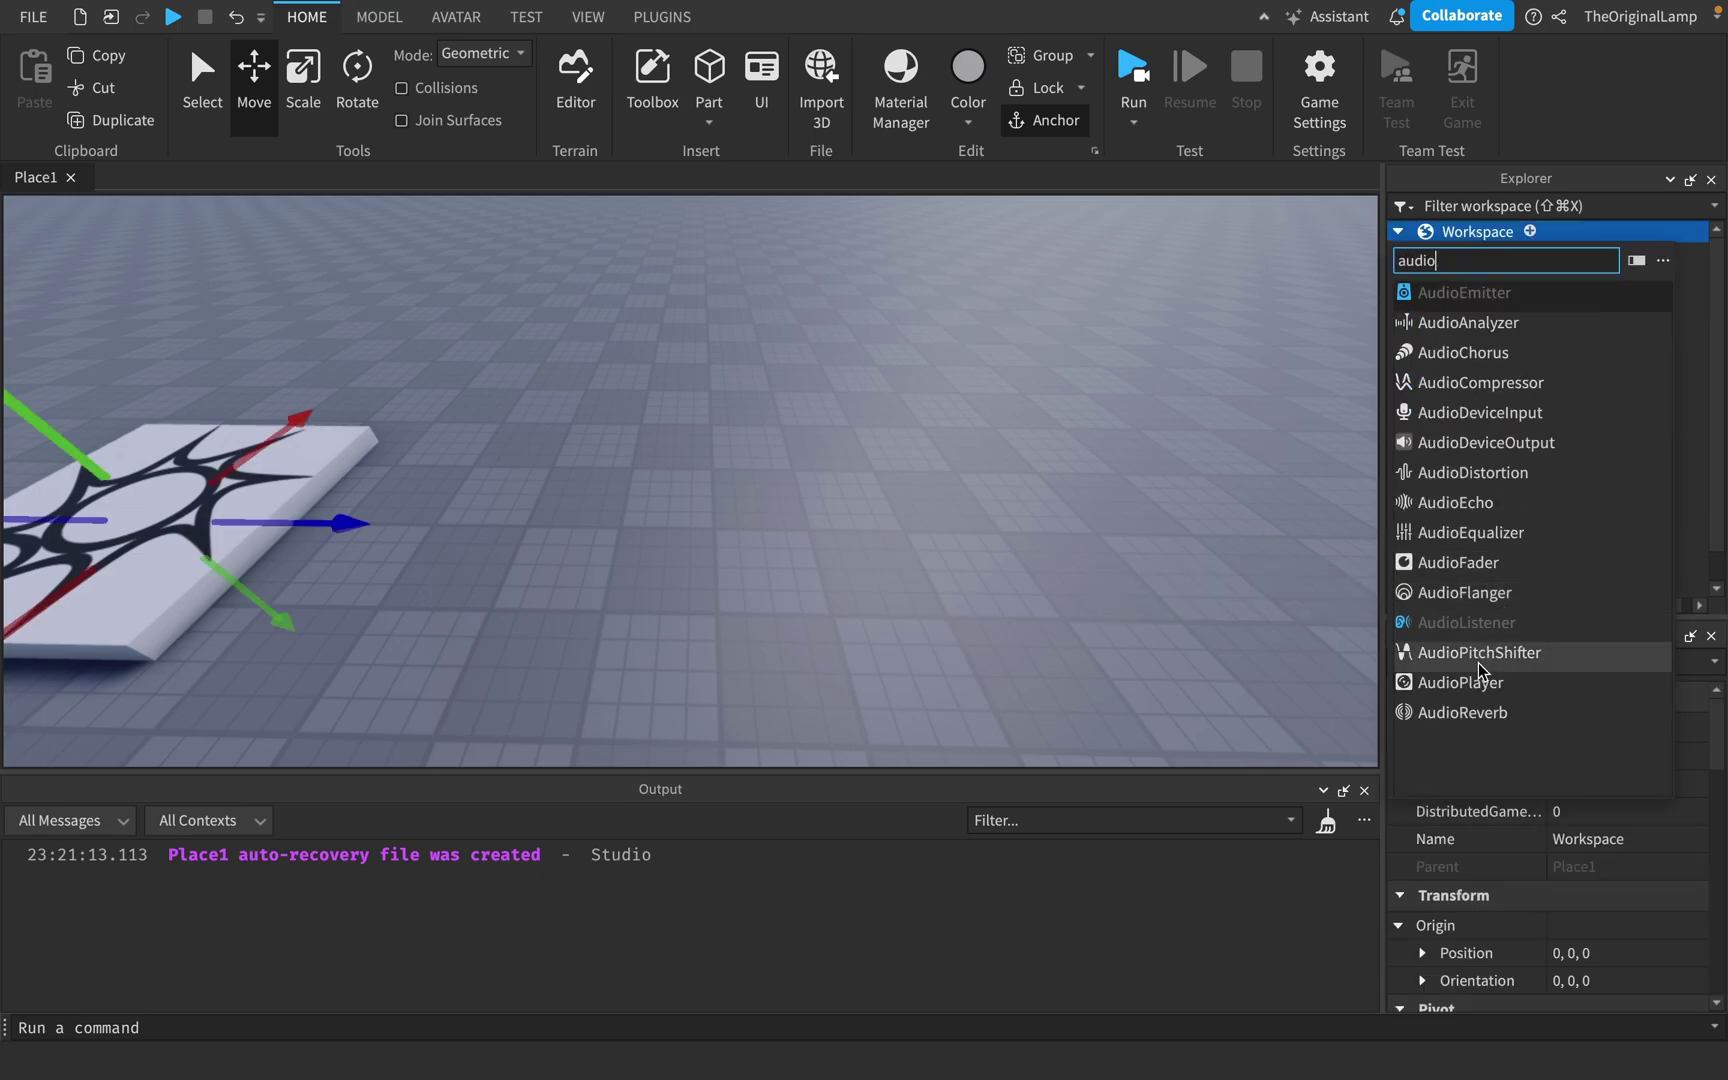
click(1470, 688)
click(1477, 318)
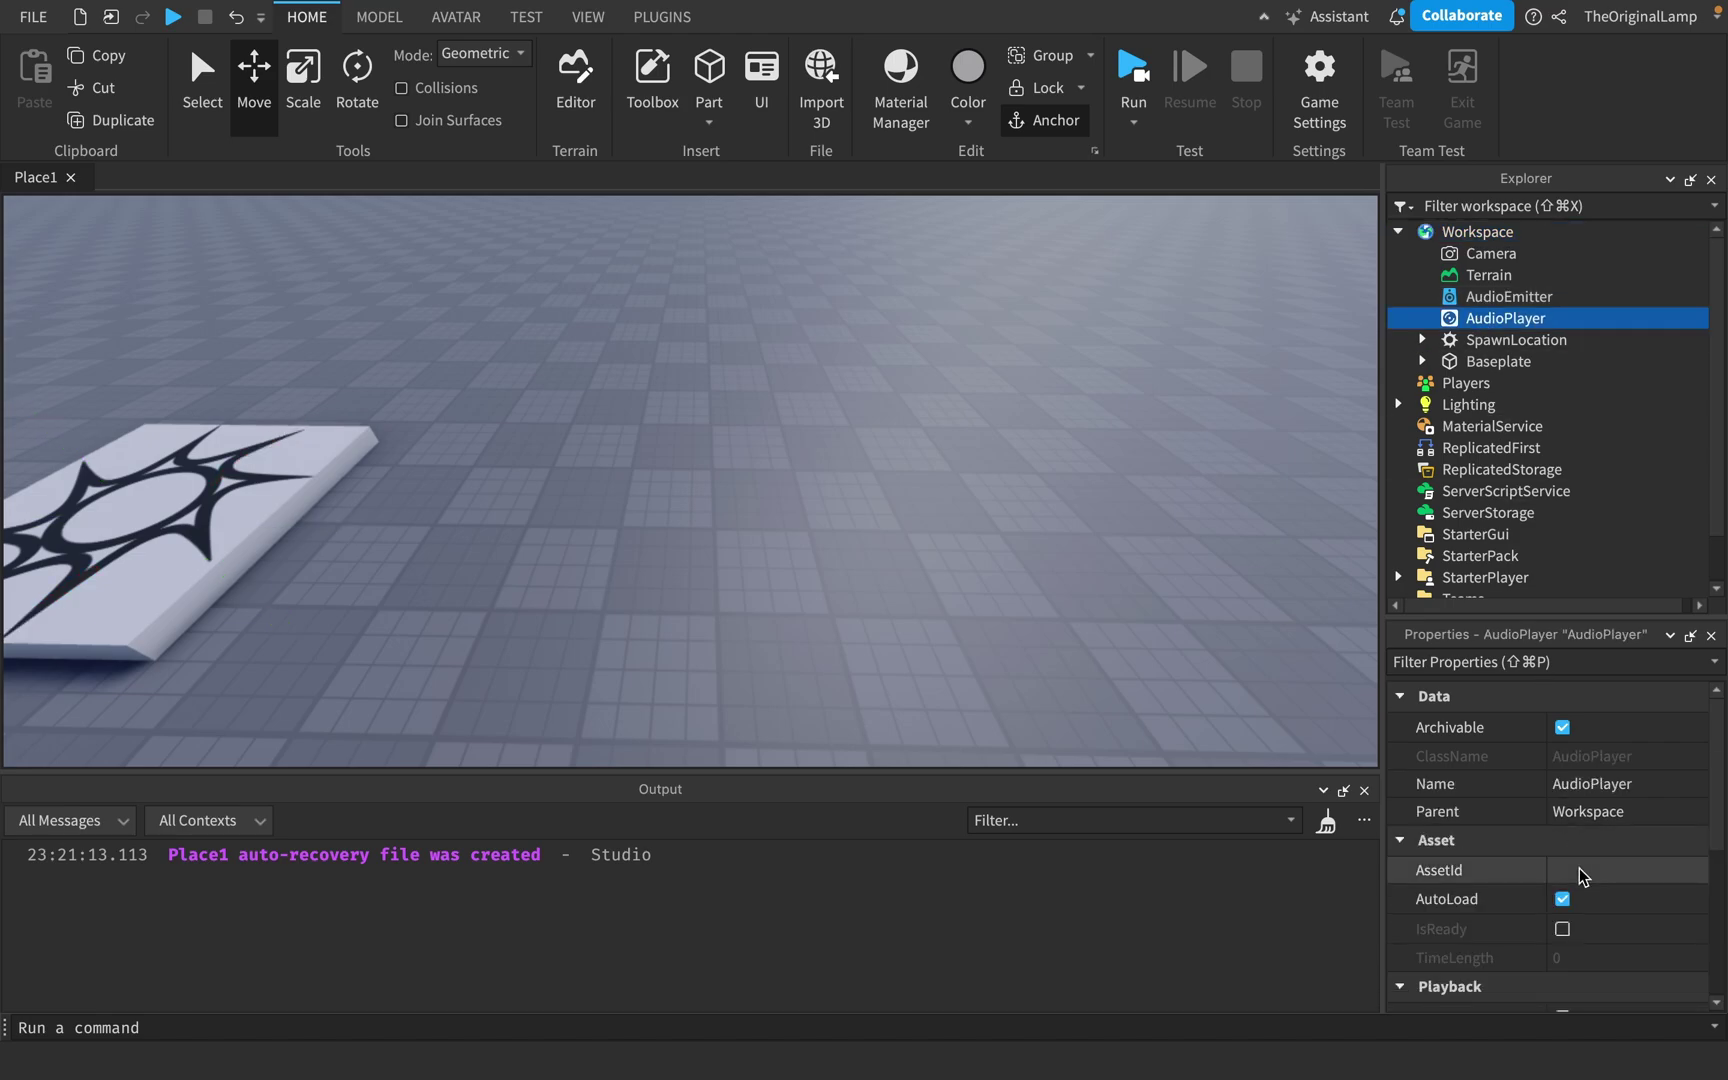
scroll(1562, 856, down, 1)
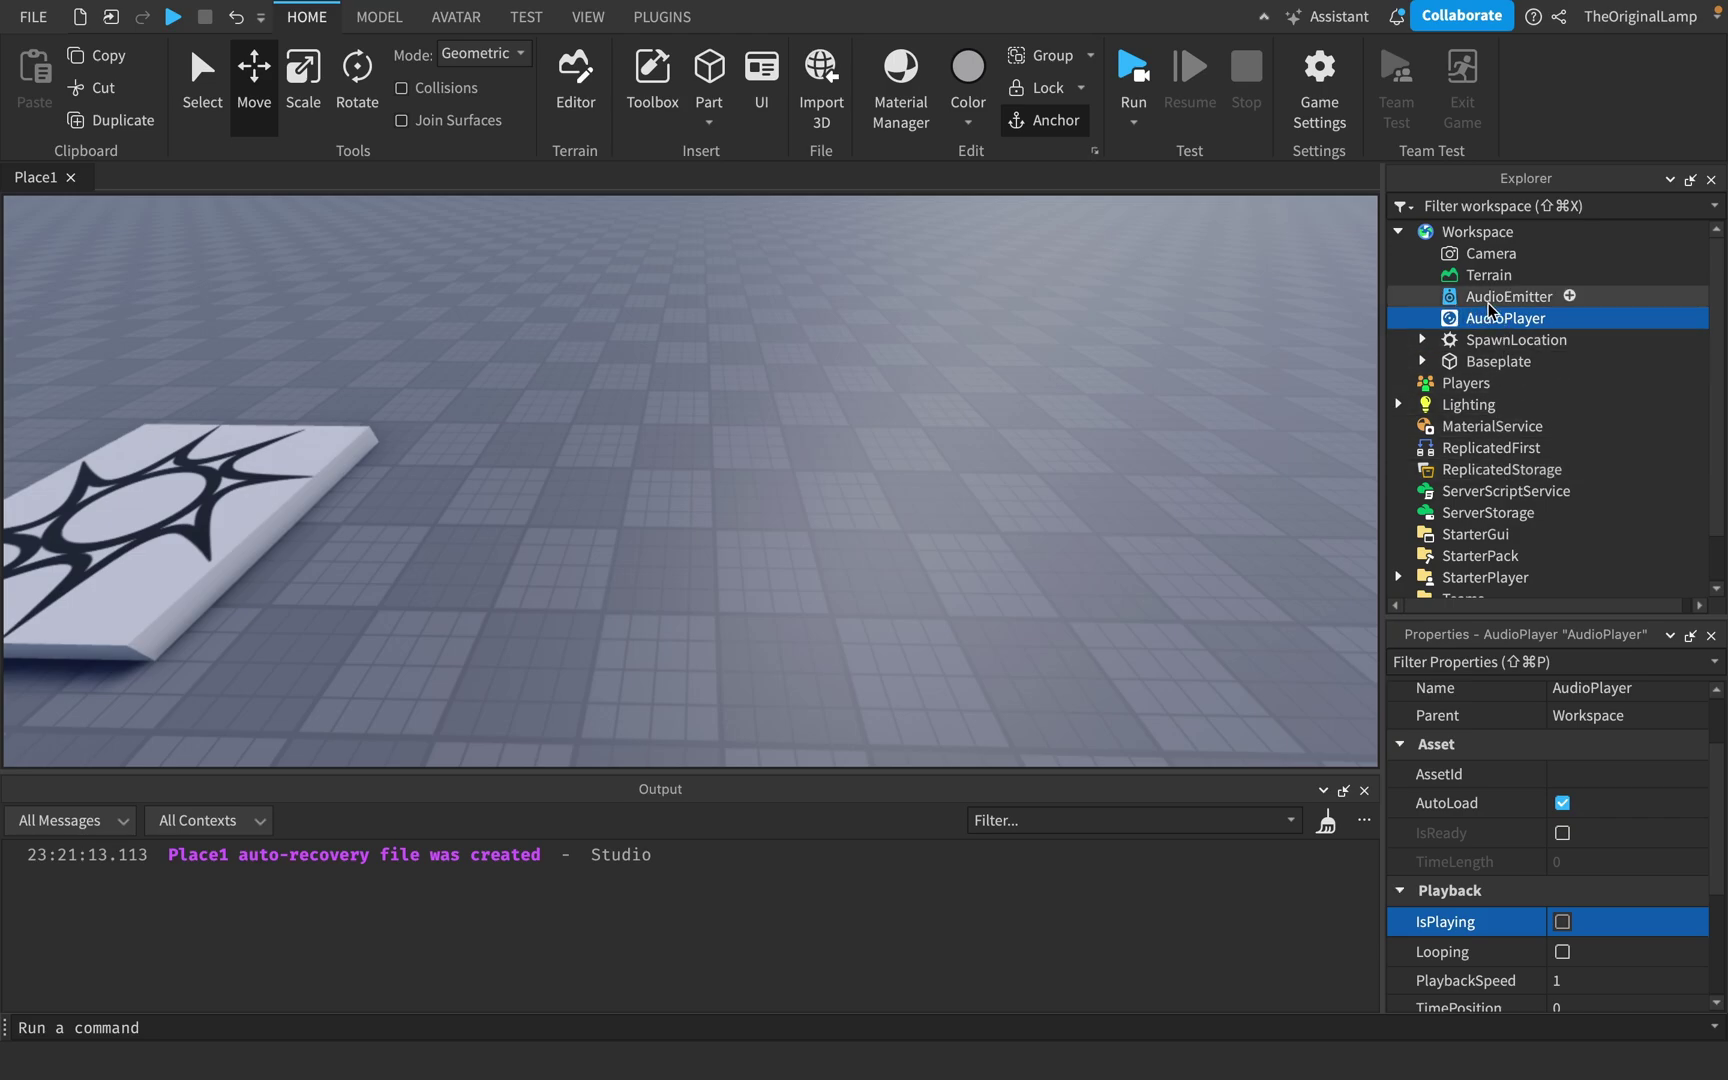
click(1488, 299)
click(1484, 311)
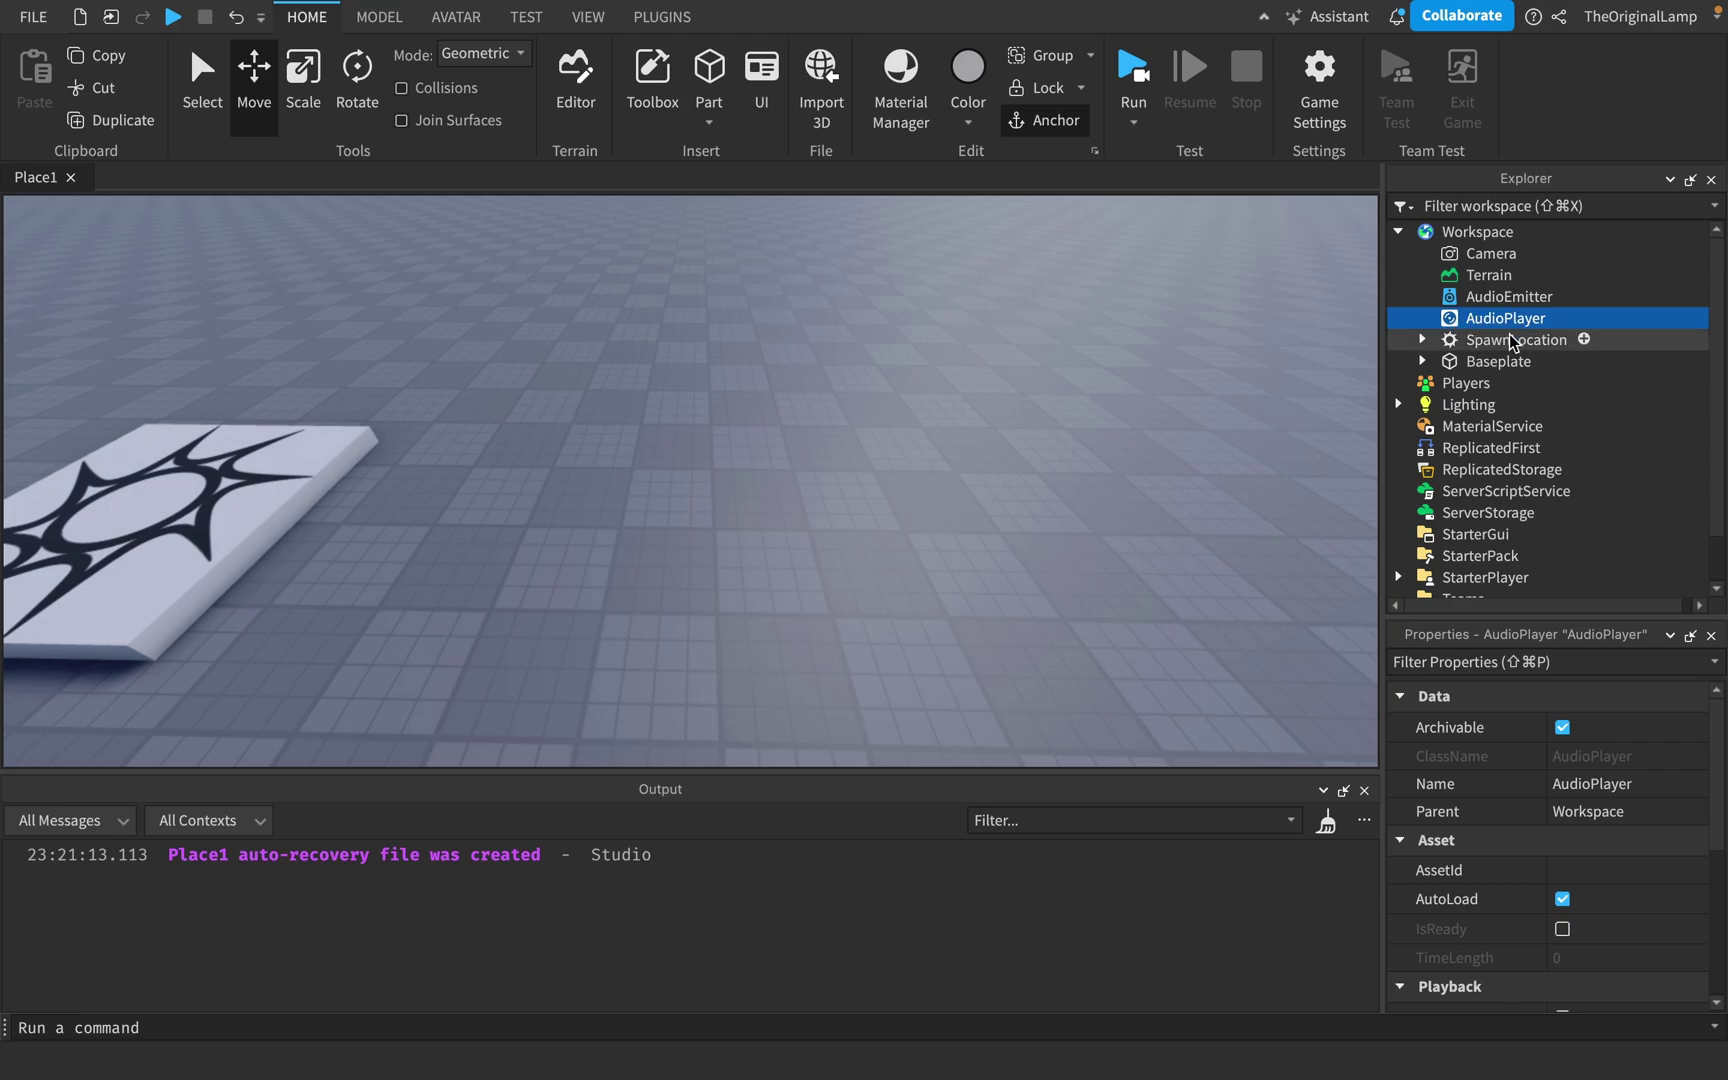
click(1532, 298)
click(1528, 234)
- Insert a Wire with SourceInstance AudioPlayer and TargetInstance AudioEmitter
text(wire)
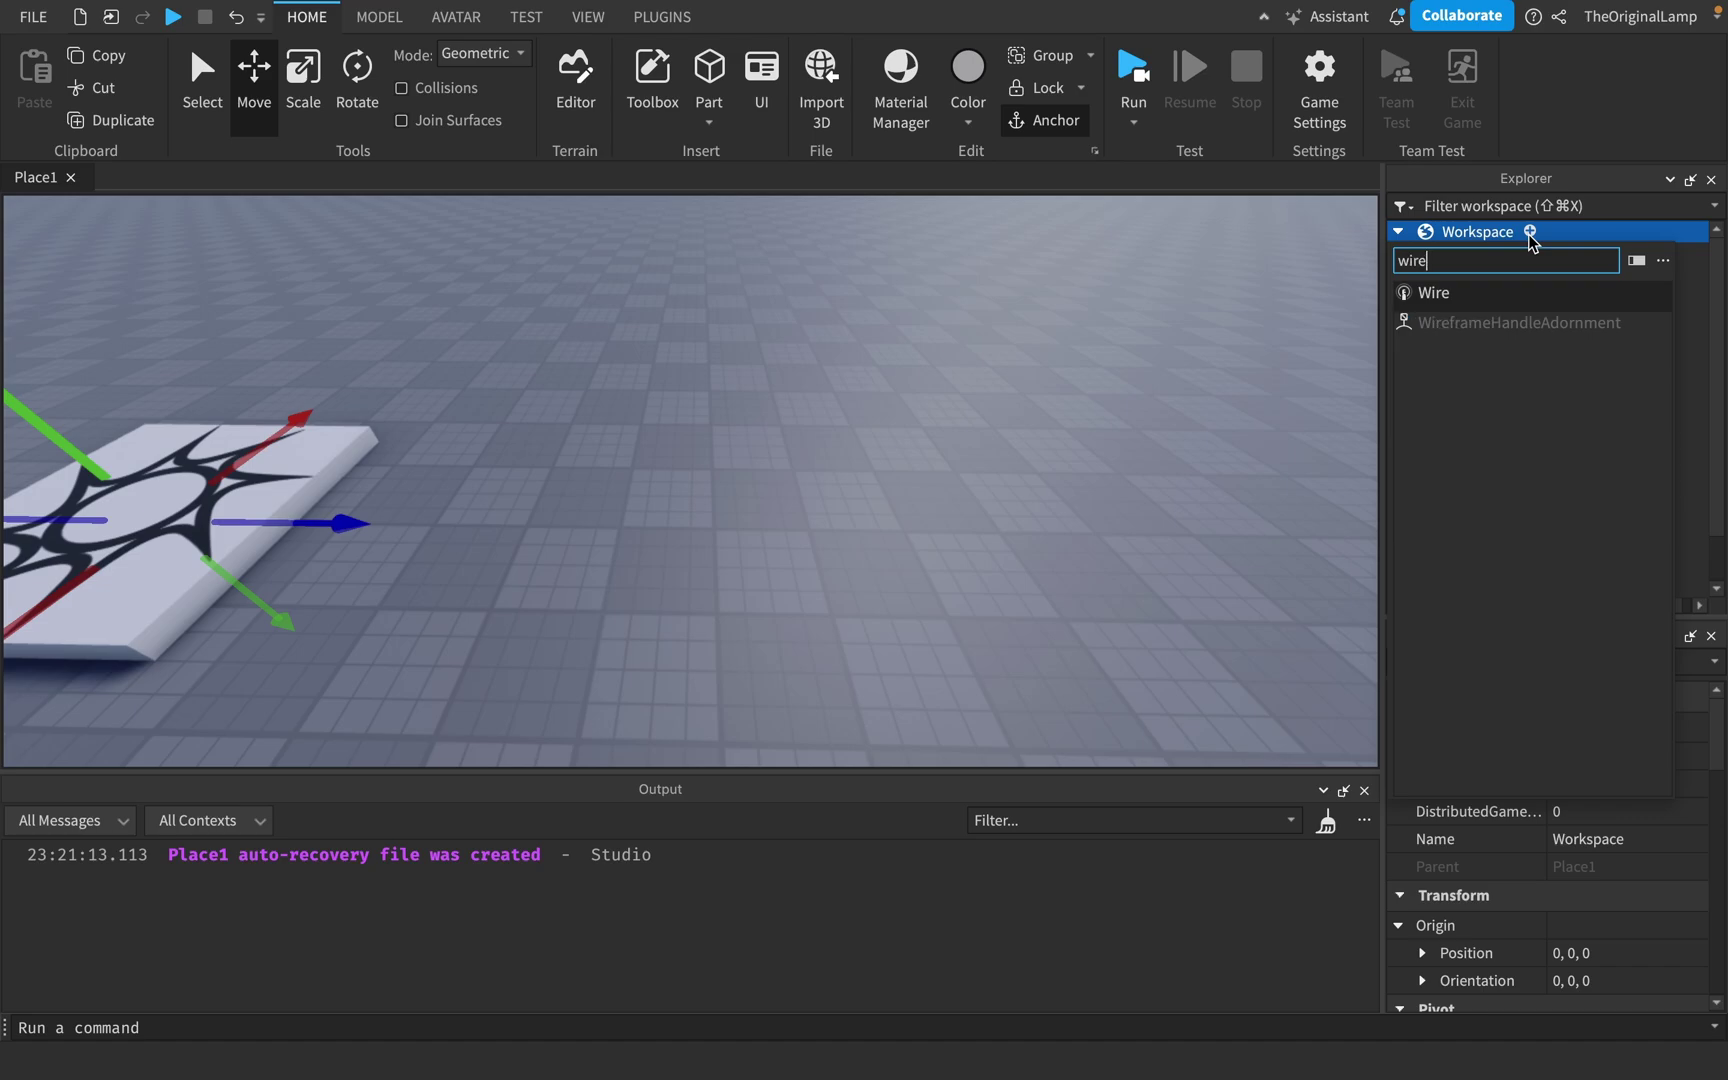
click(1466, 290)
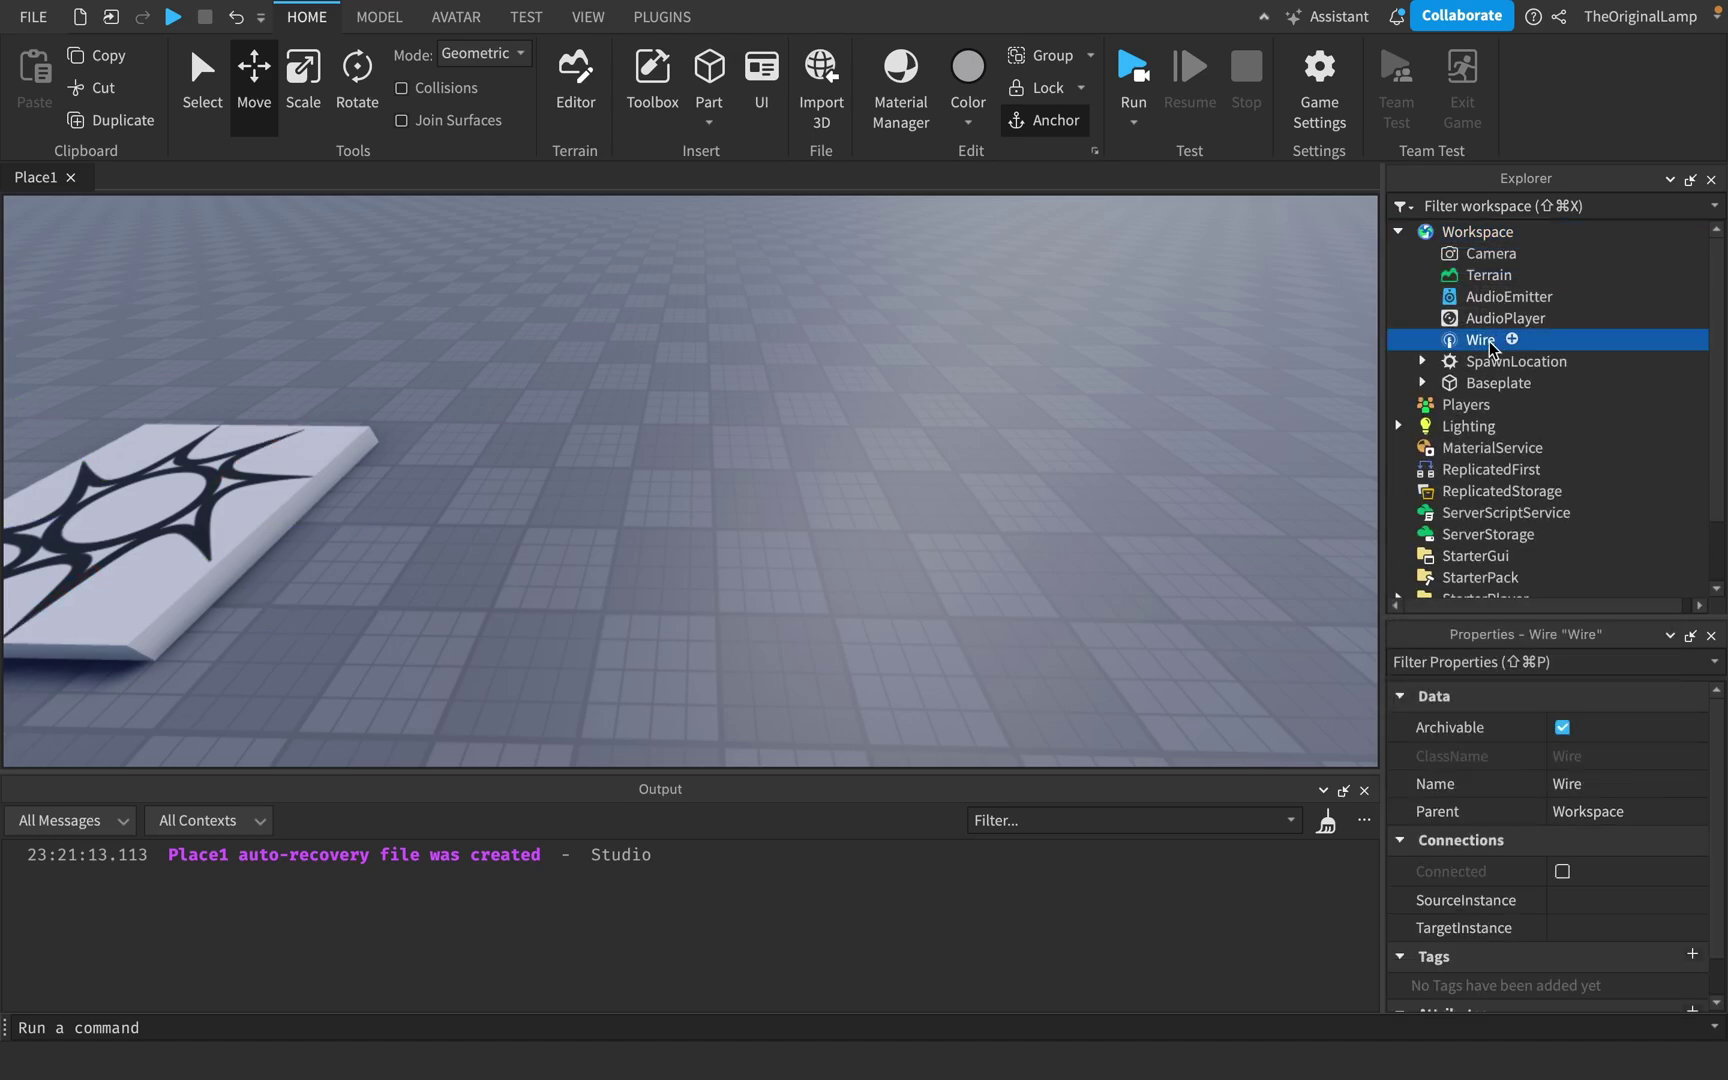
click(1567, 897)
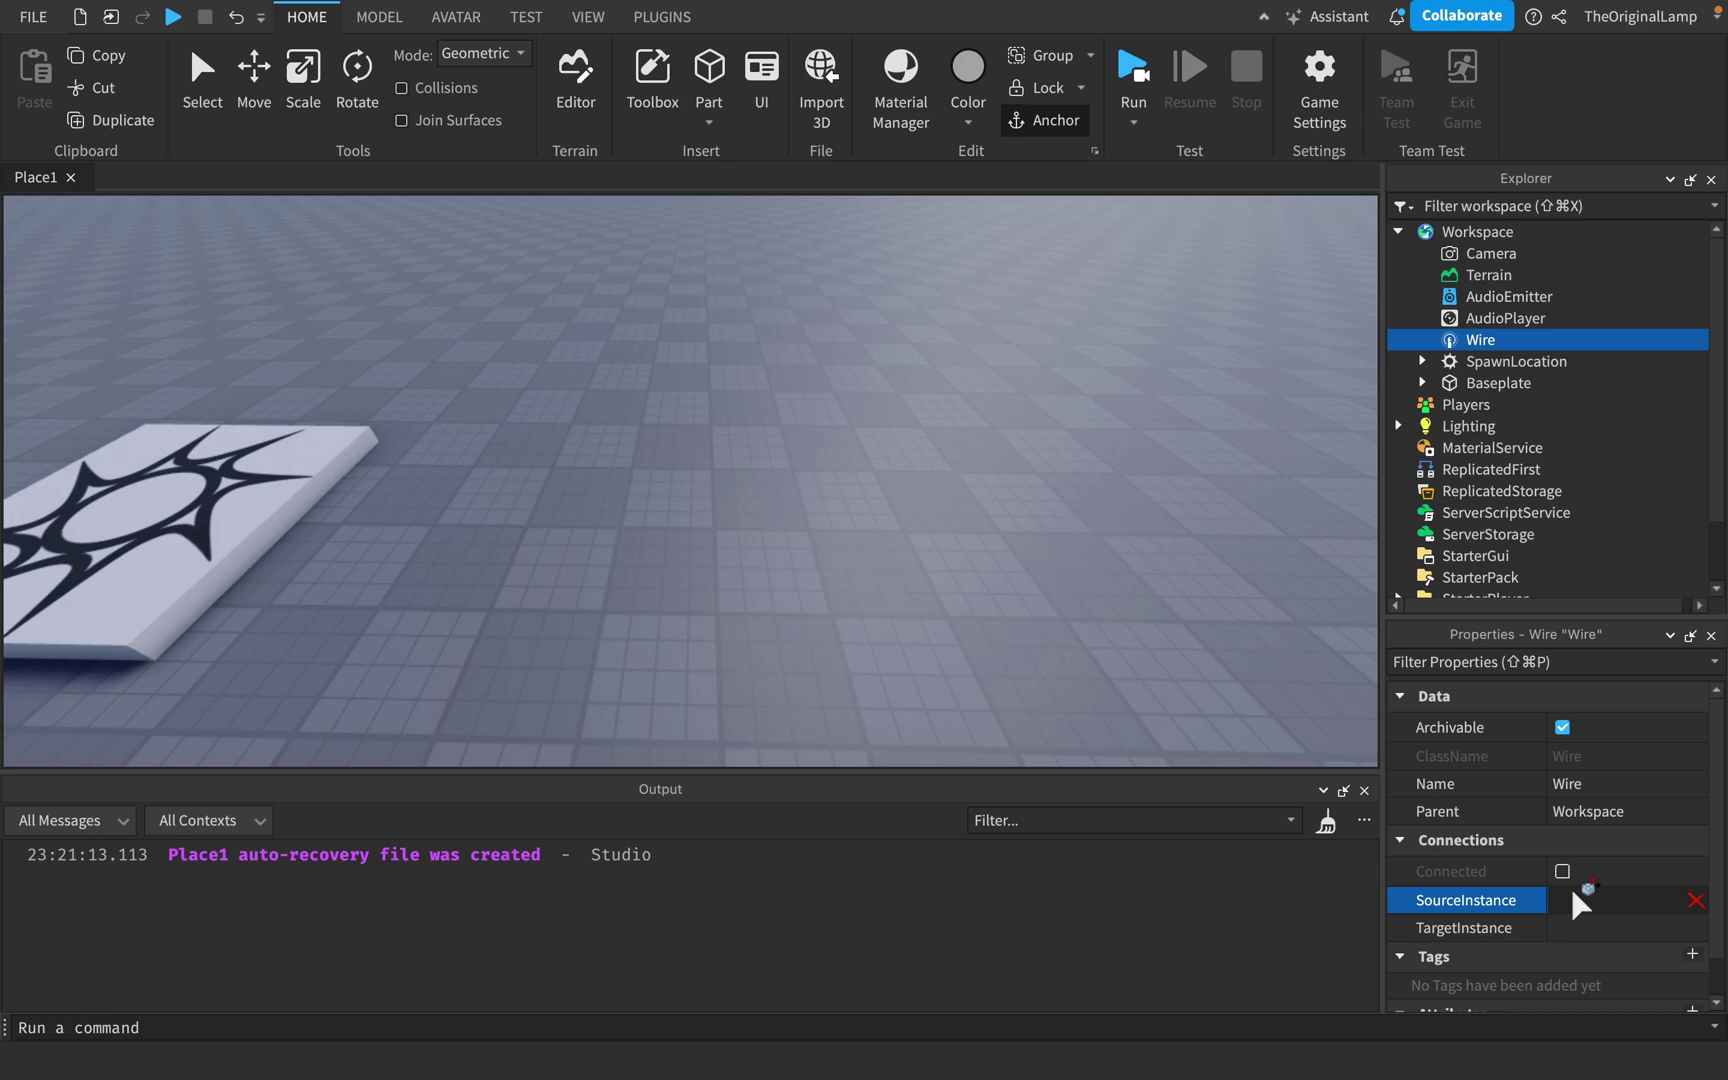
click(1500, 318)
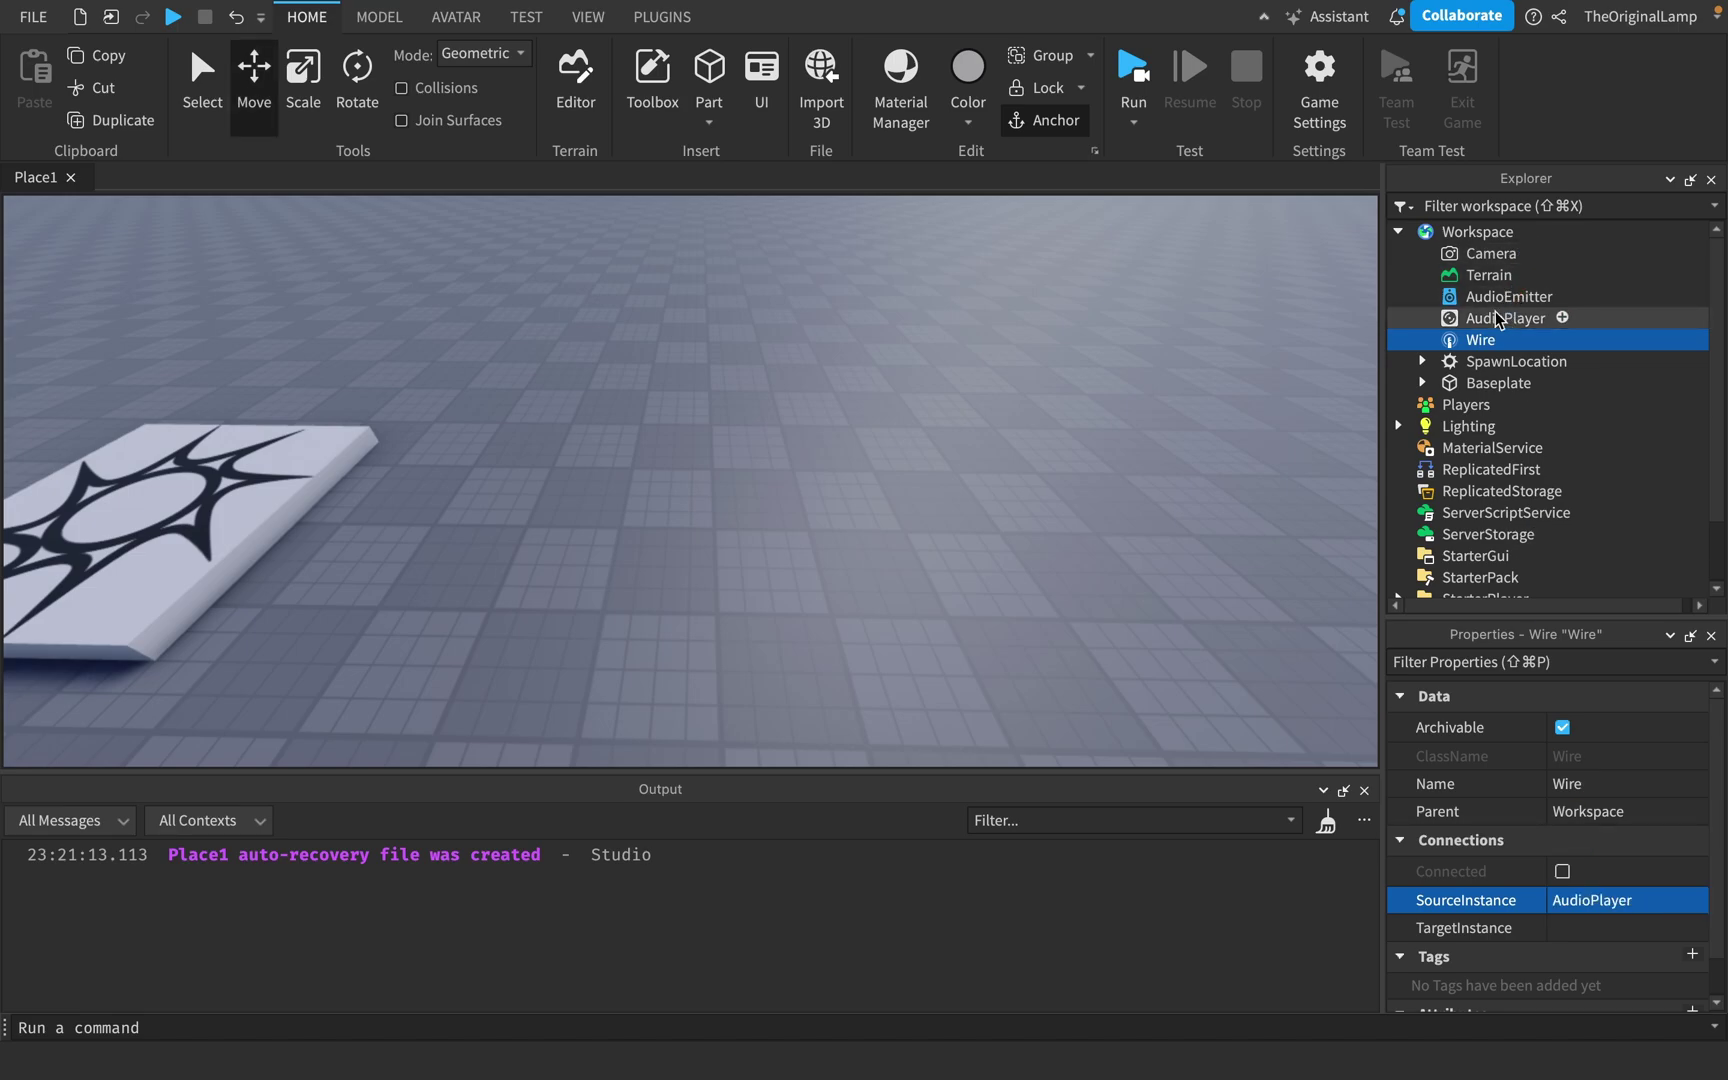
click(1582, 928)
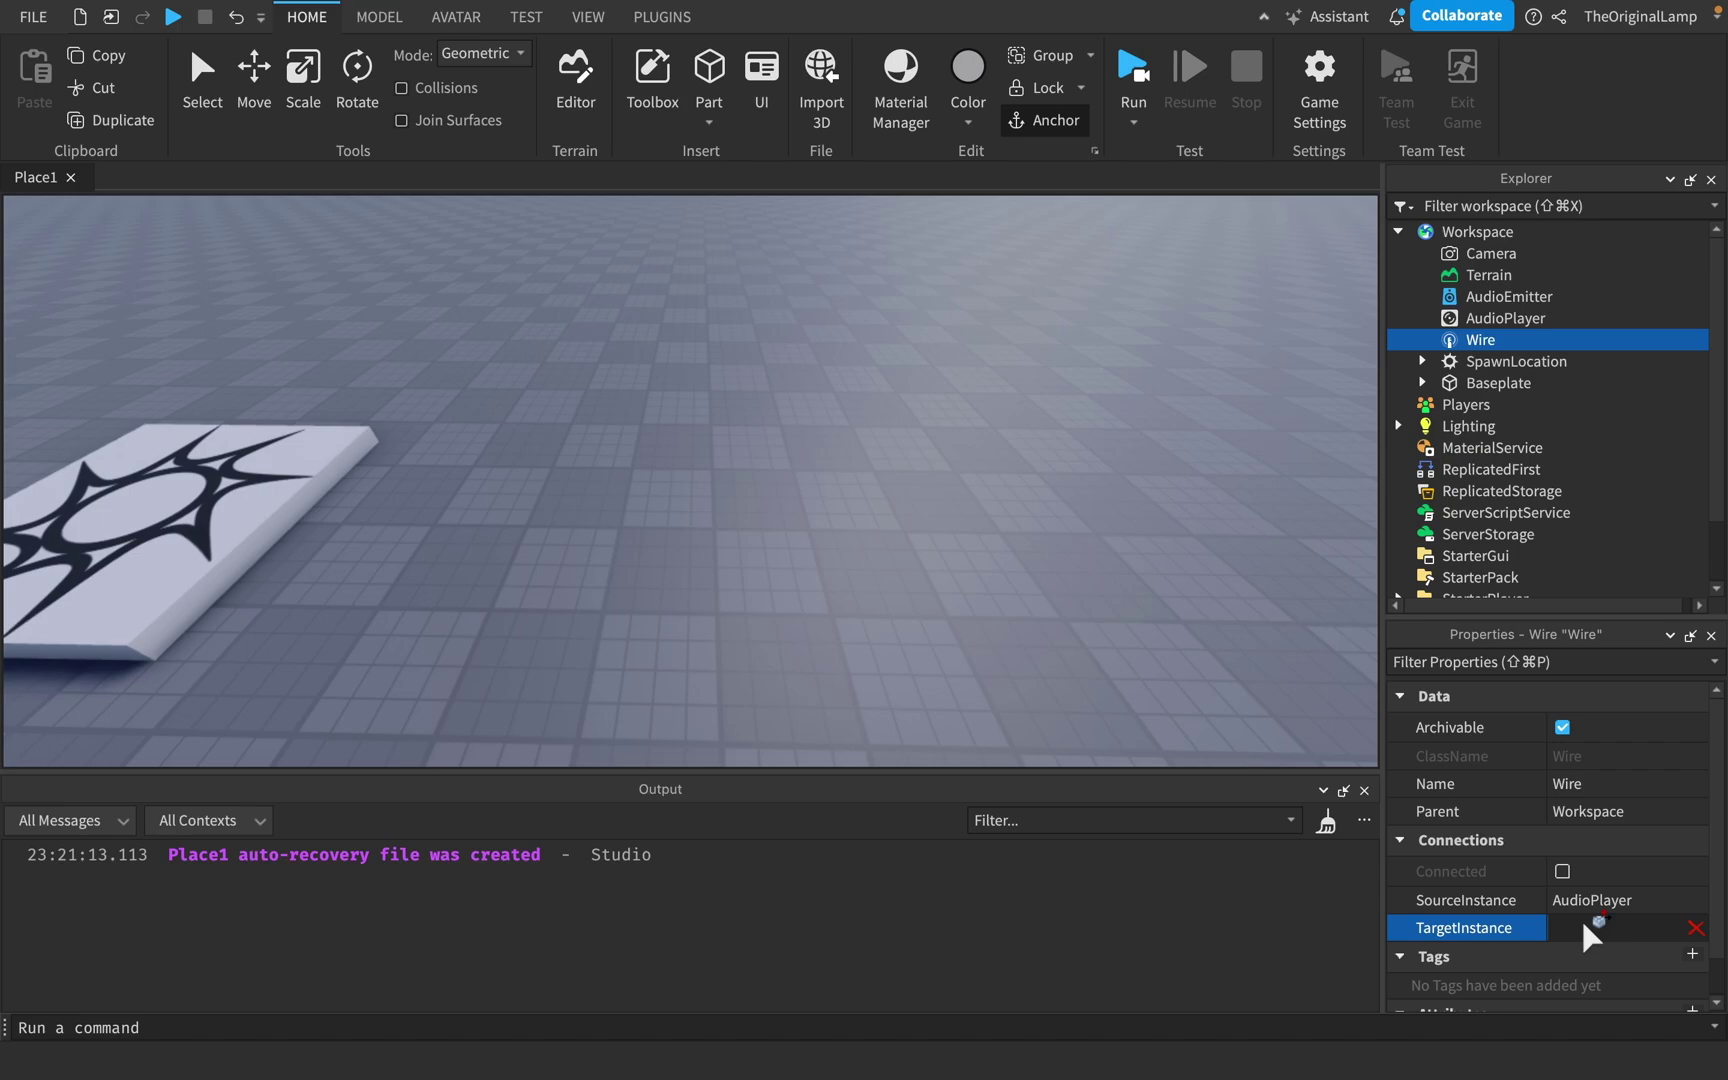
click(1484, 298)
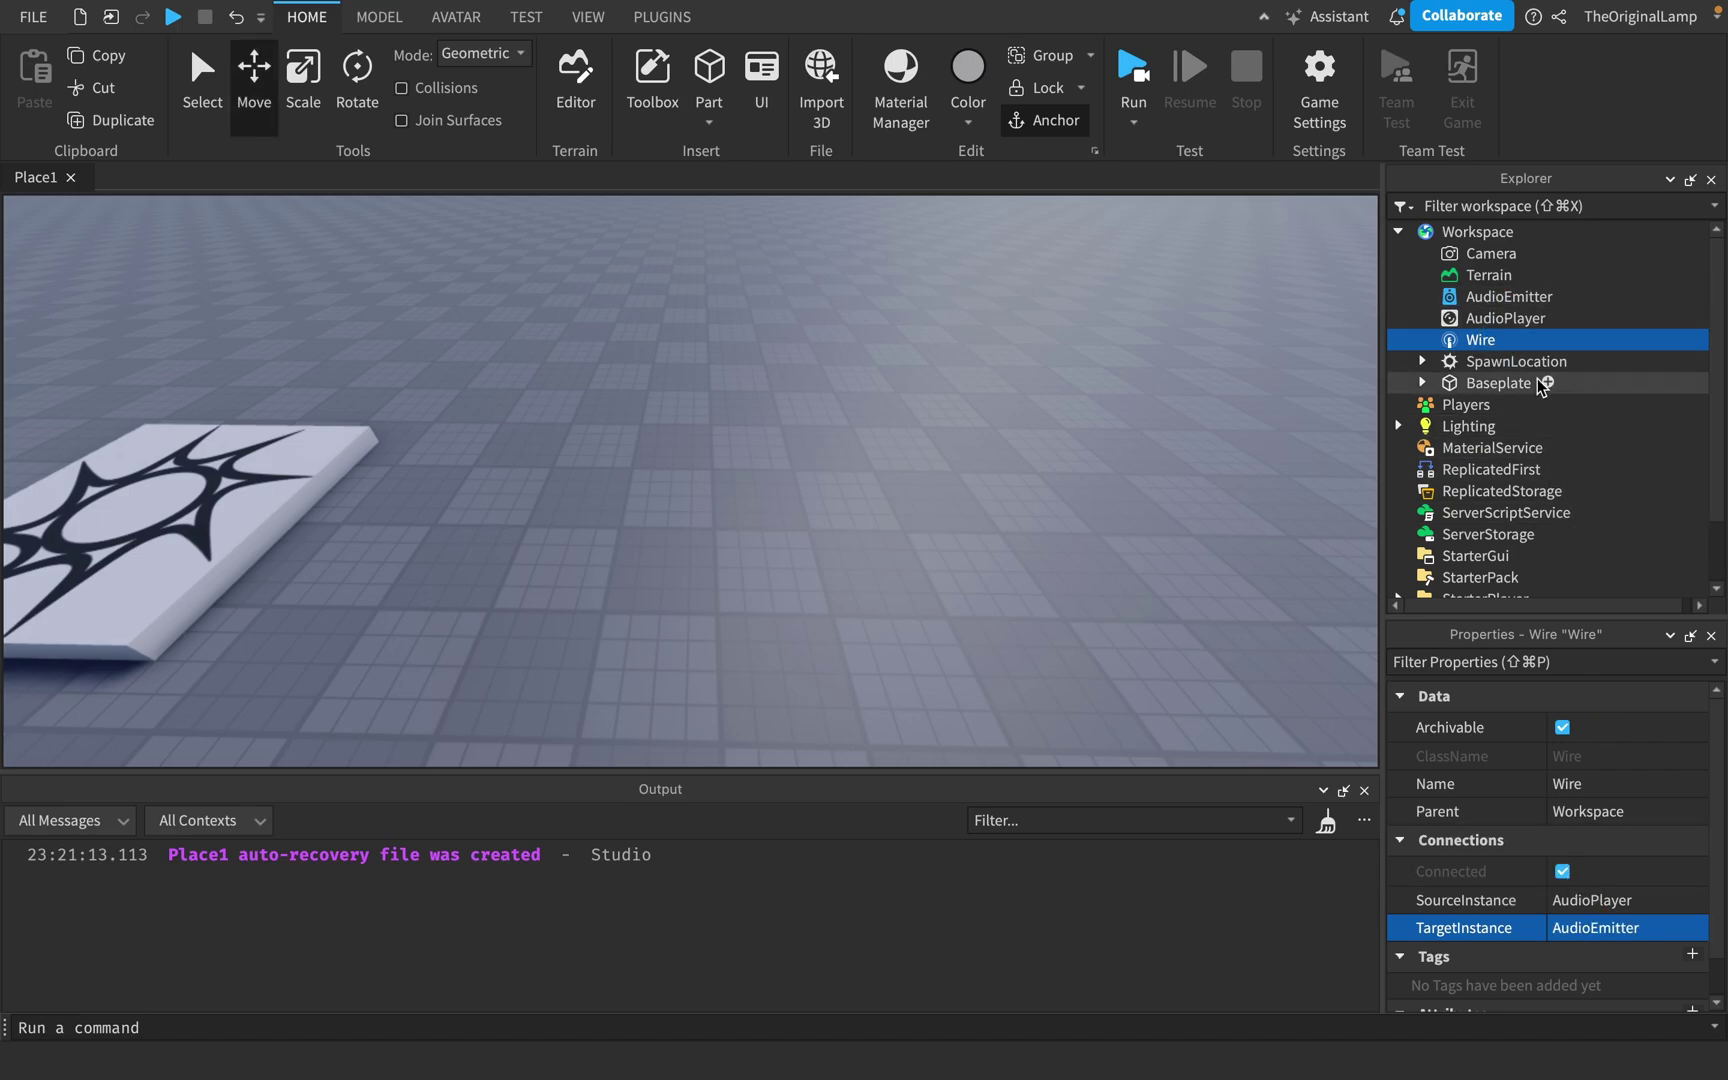
click(1468, 319)
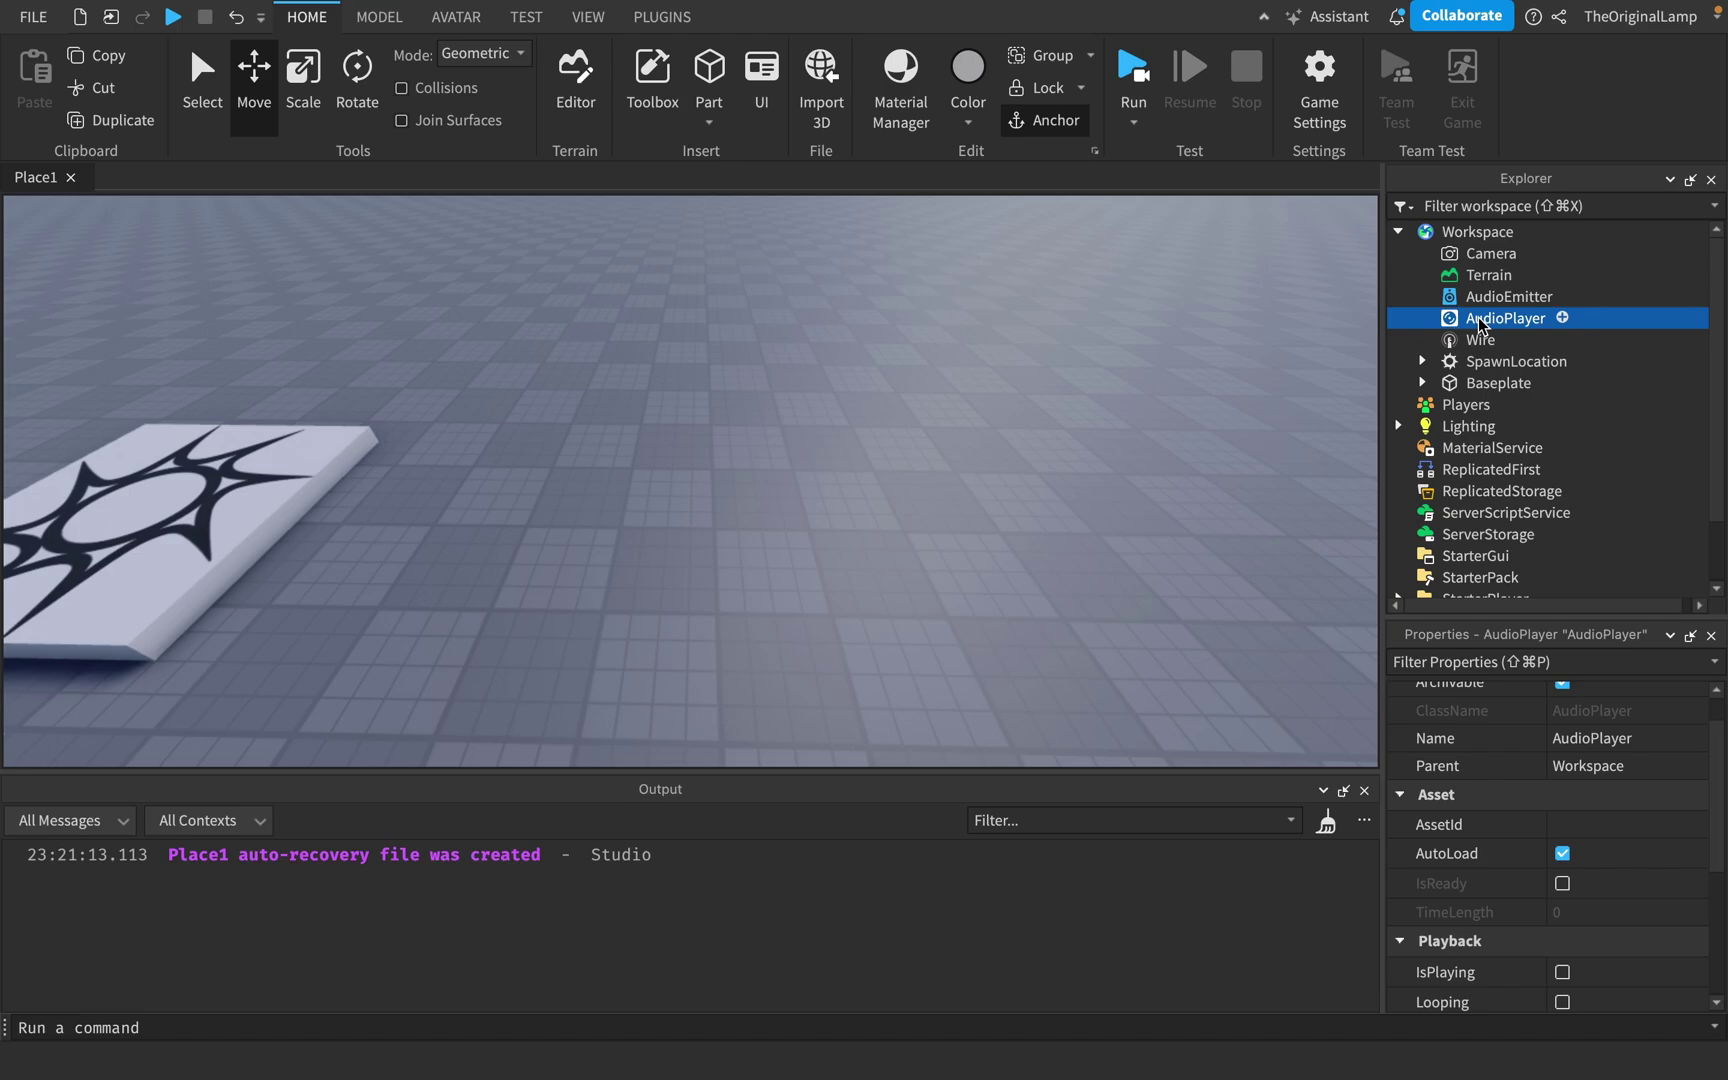
- Delete the AudioEmitter, AudioPlayer and Wire together
click(1485, 300)
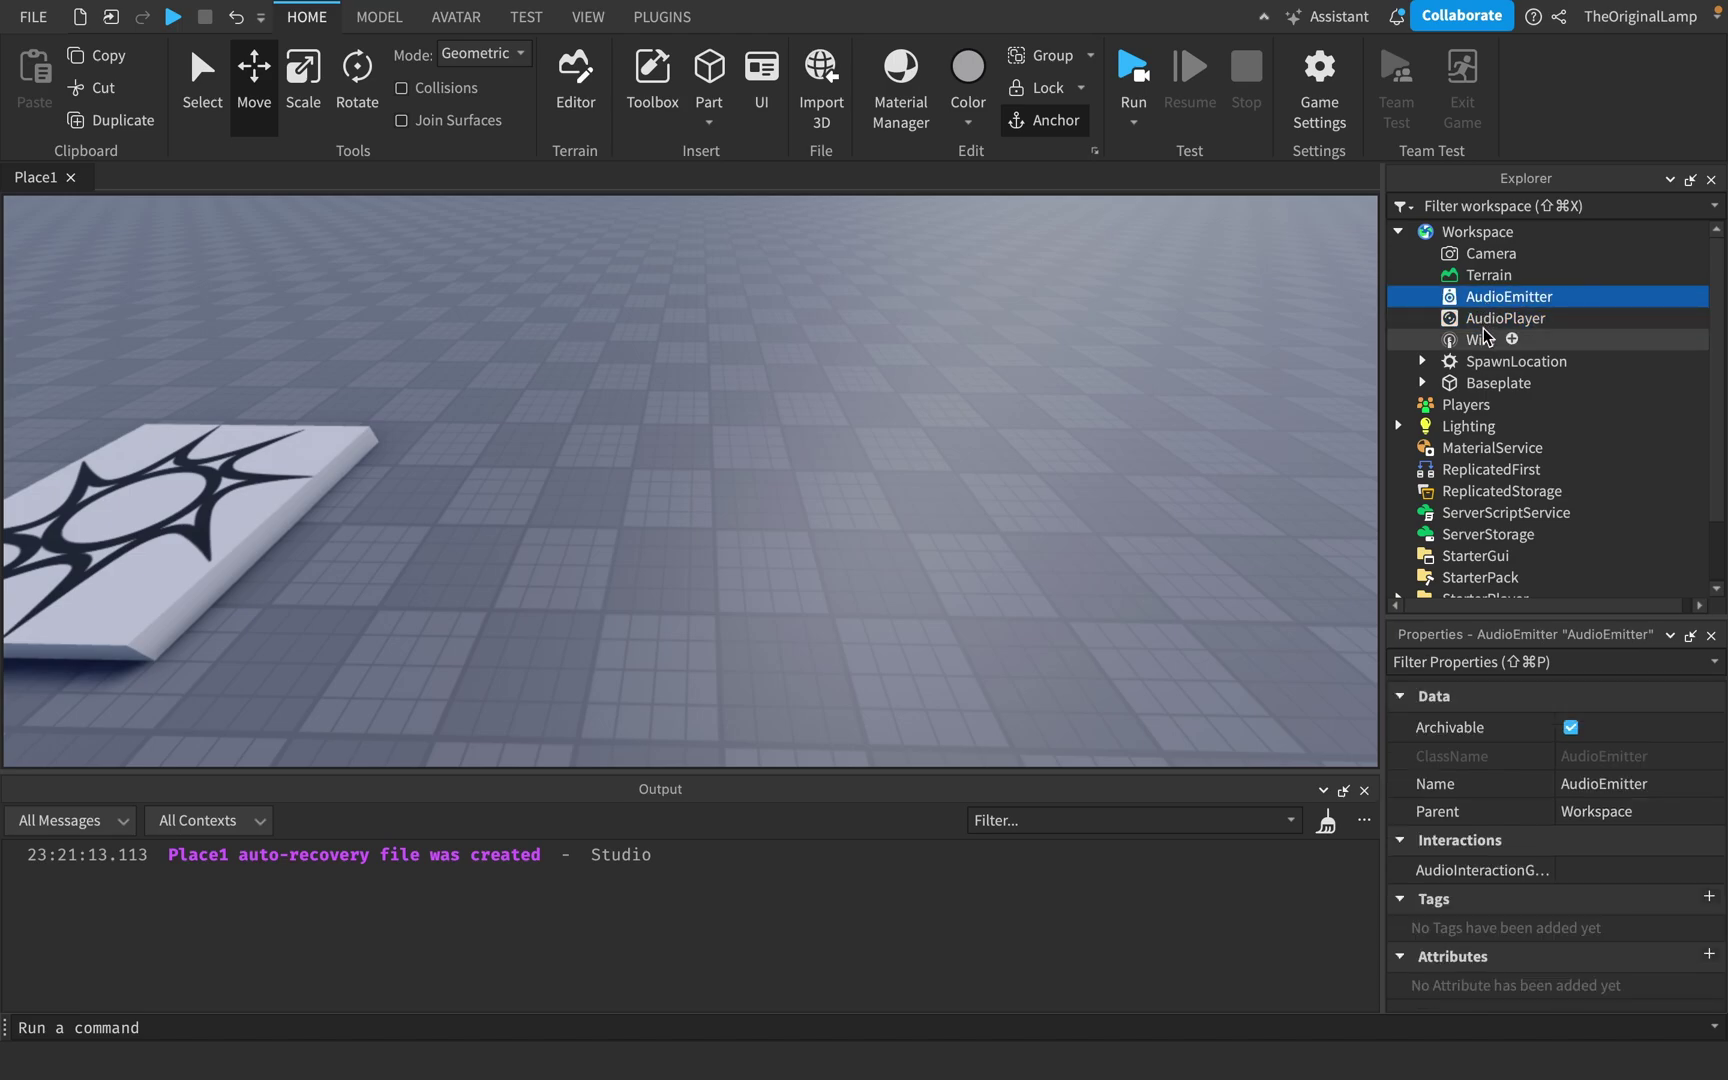
shift+click(1485, 338)
key(Delete)
- Insert an AudioListener into Workspace from the 'audio' search
click(1530, 232)
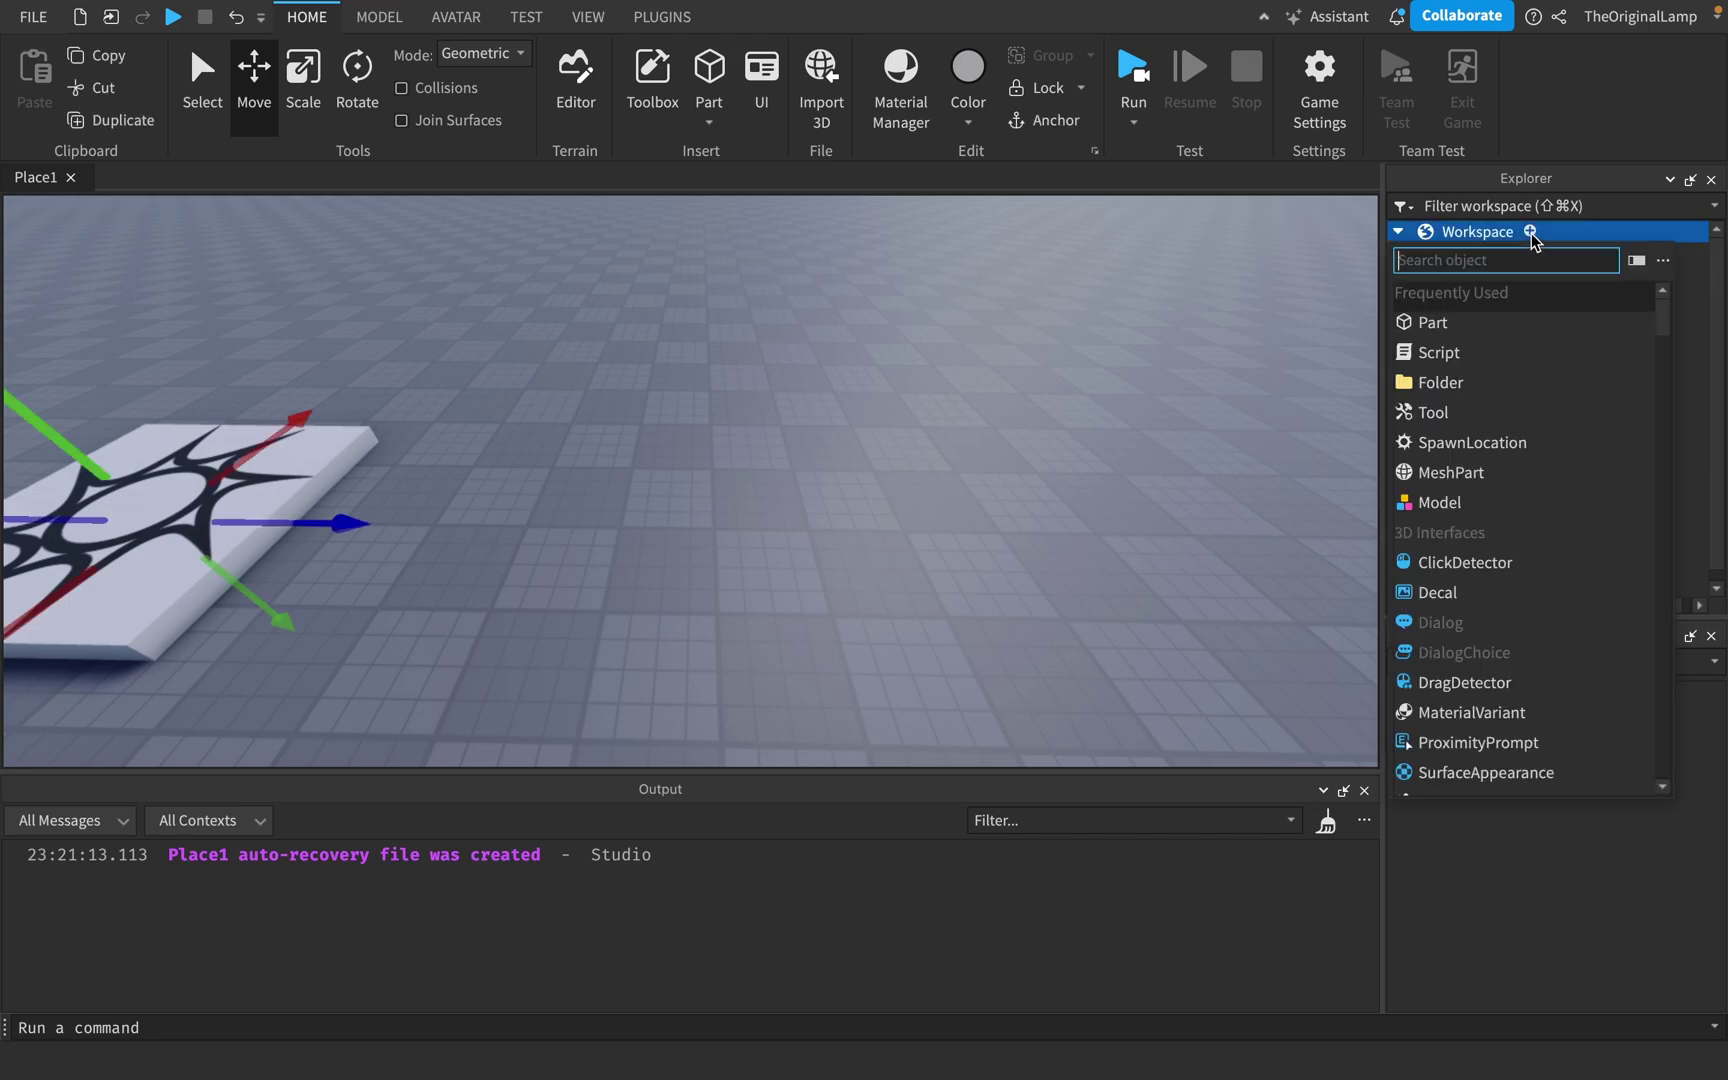
text(audio)
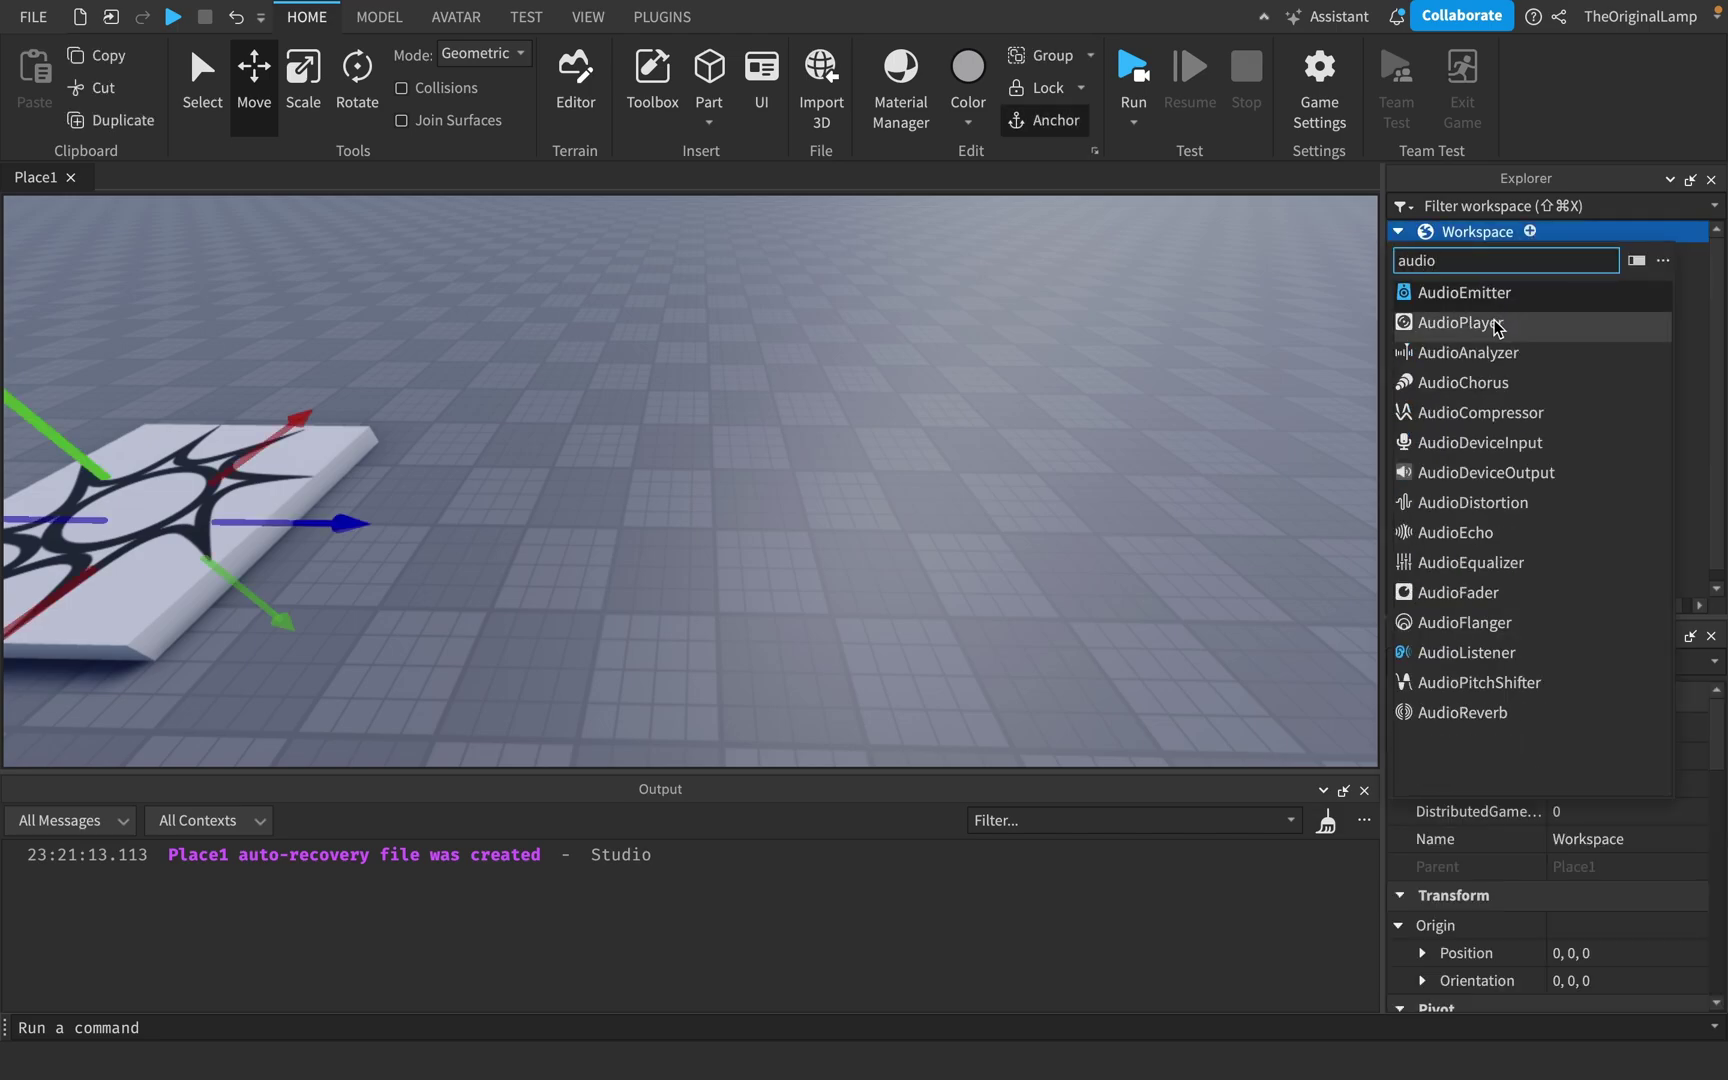
click(1472, 653)
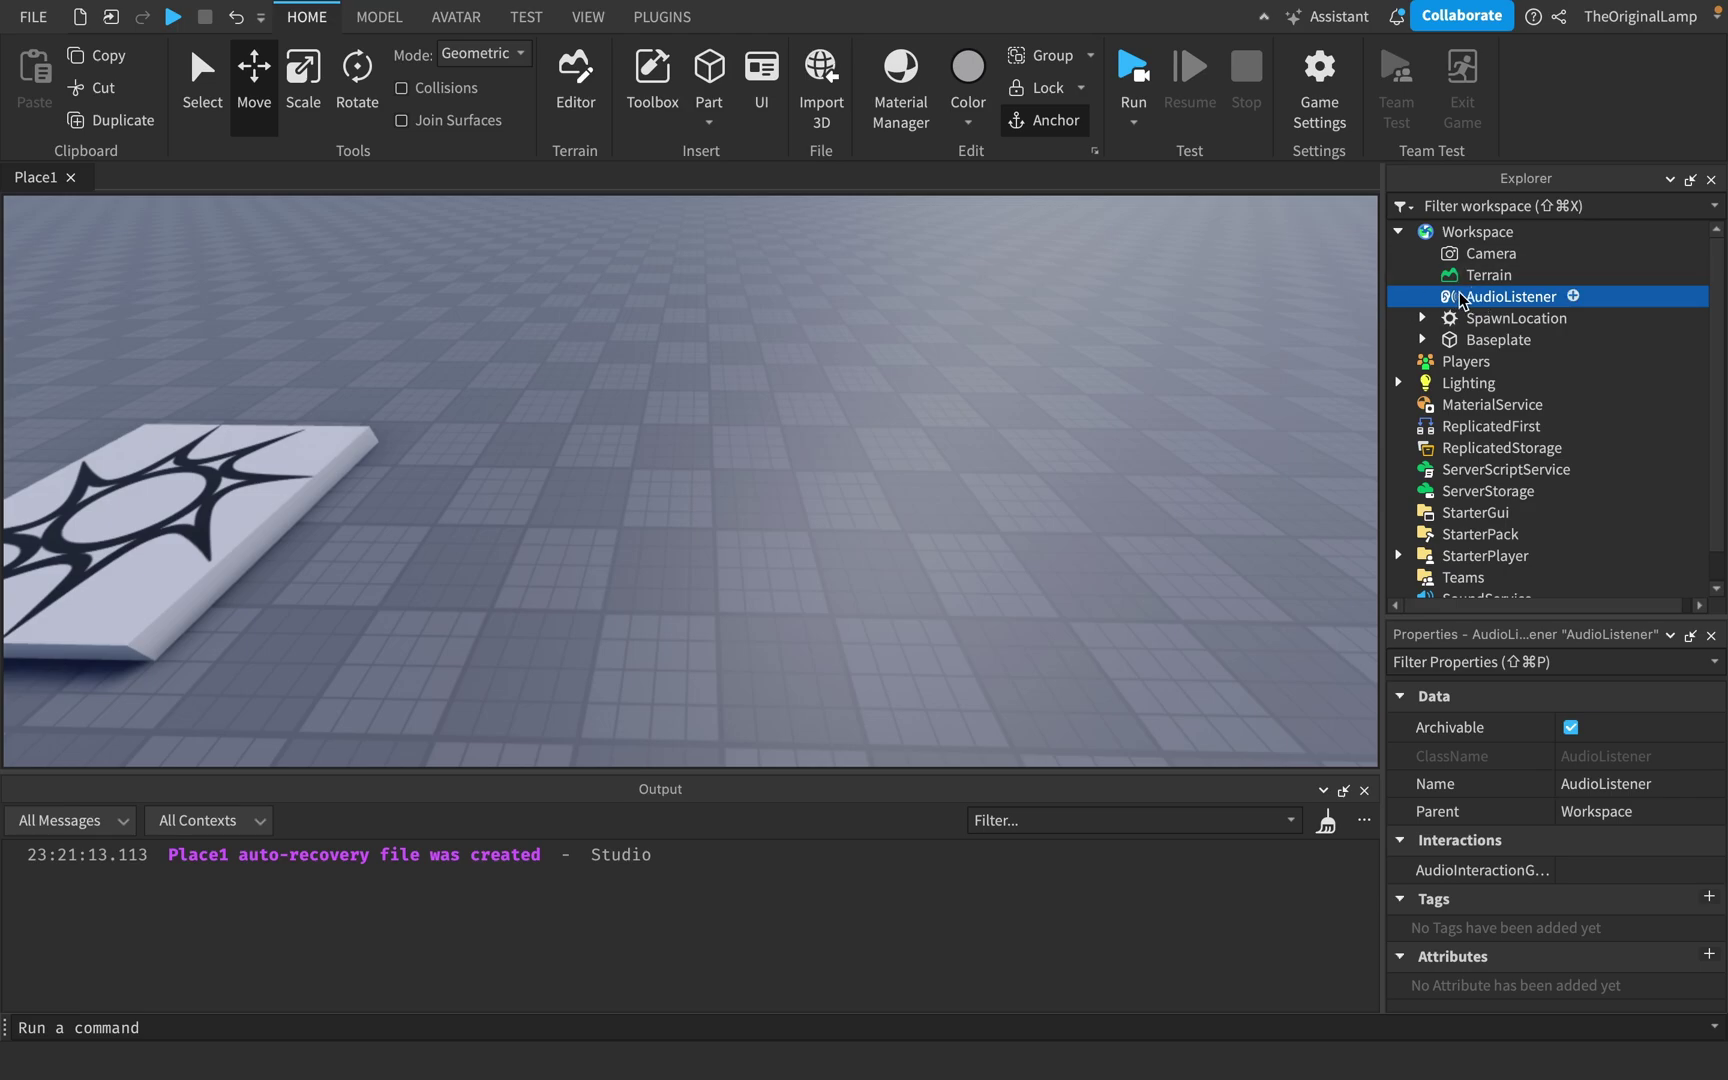
- Add an AudioEmitter and a Wire to Workspace
click(1531, 232)
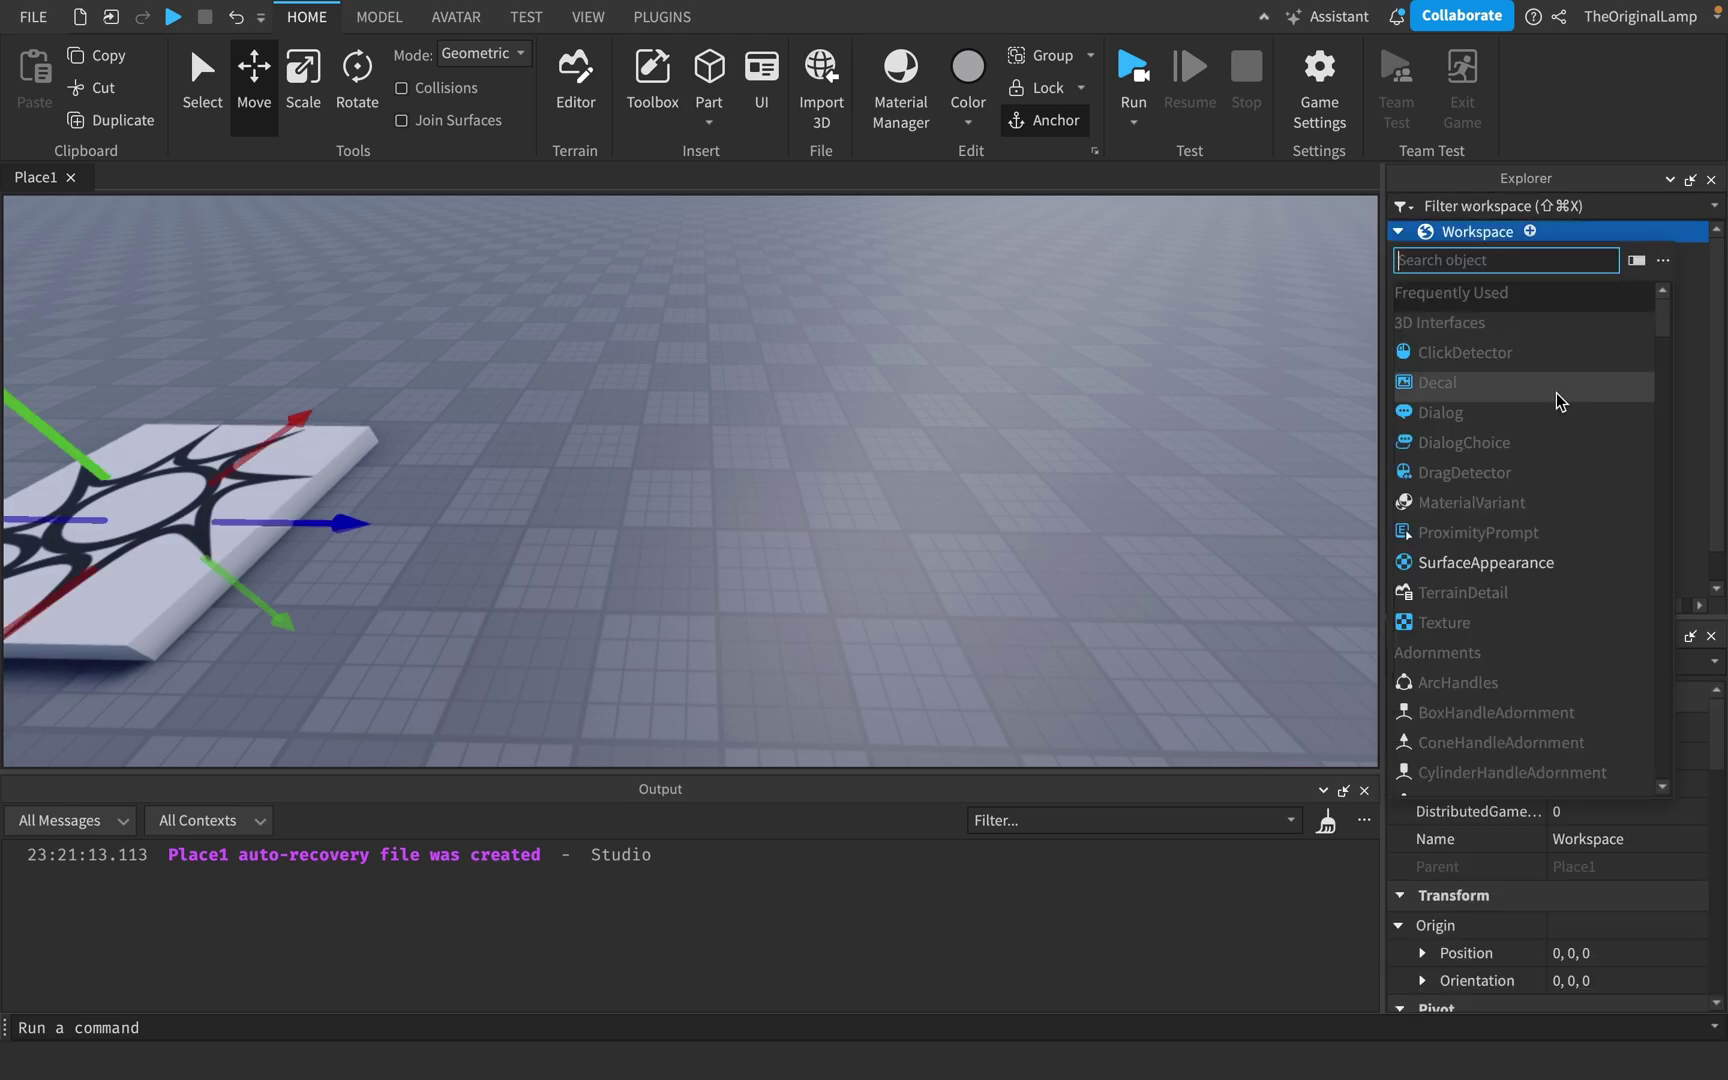
text(audio)
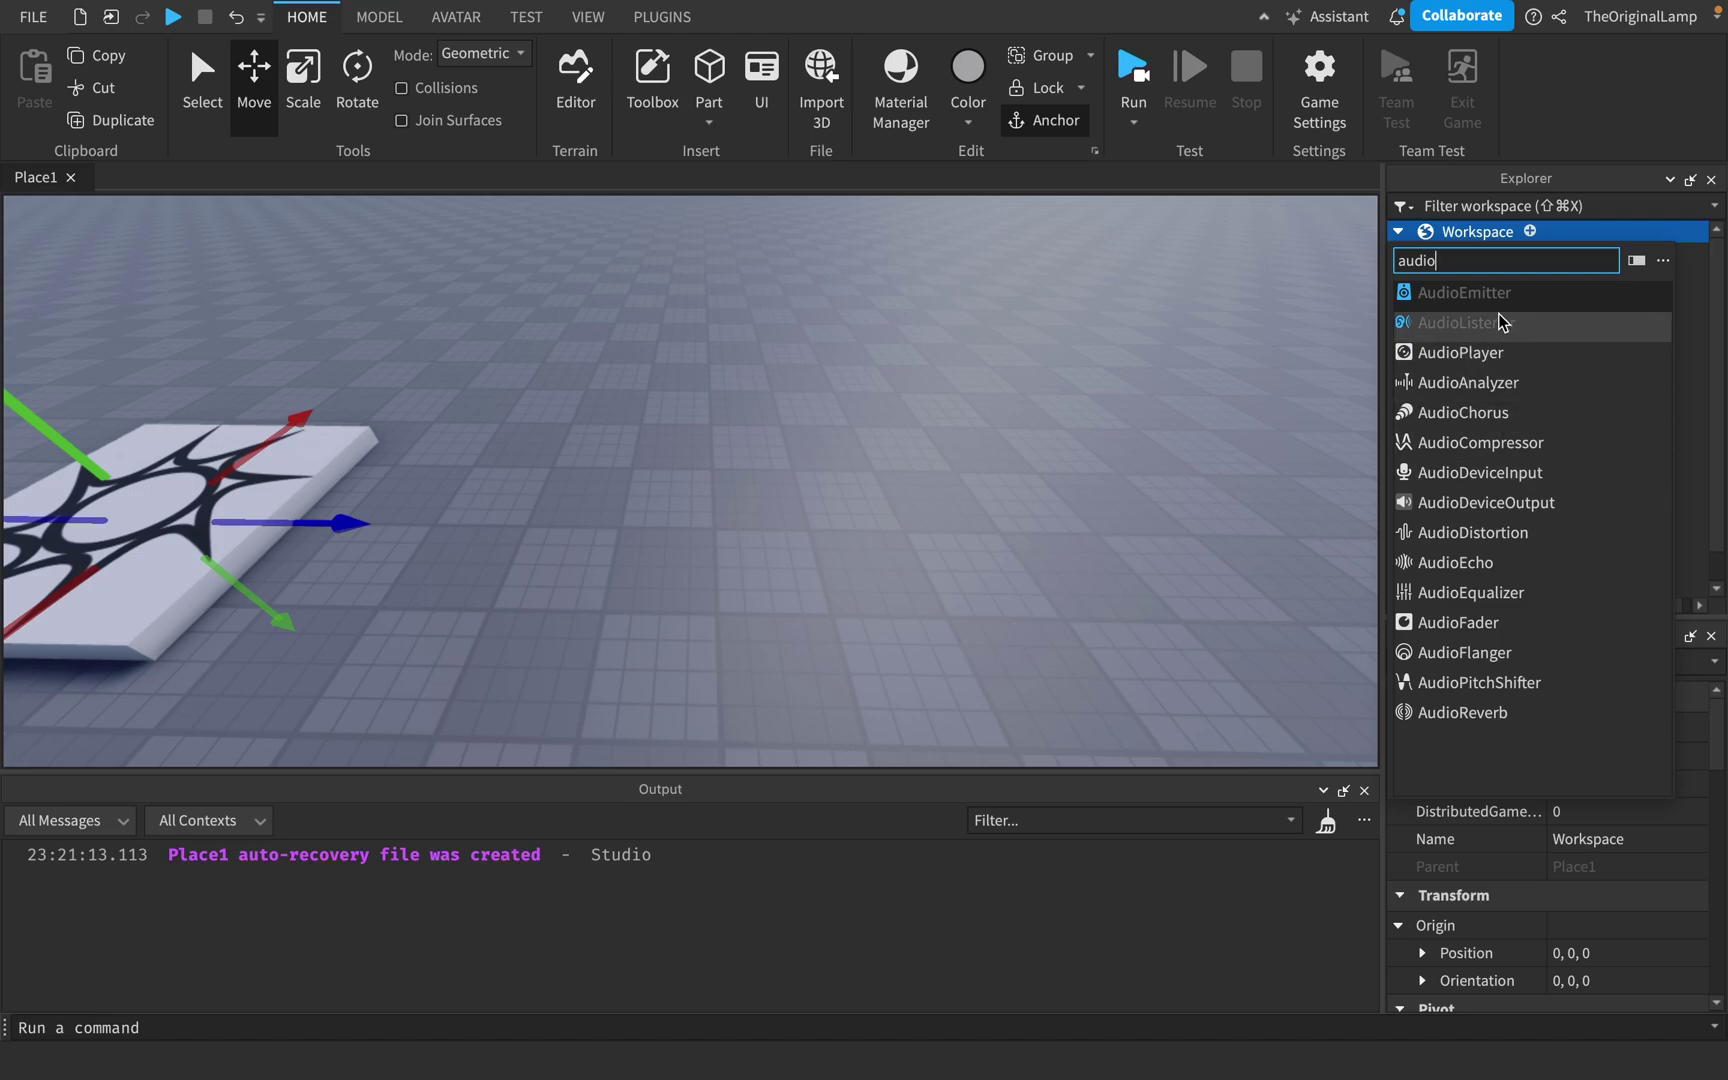
key(Escape)
click(1531, 232)
text(wire)
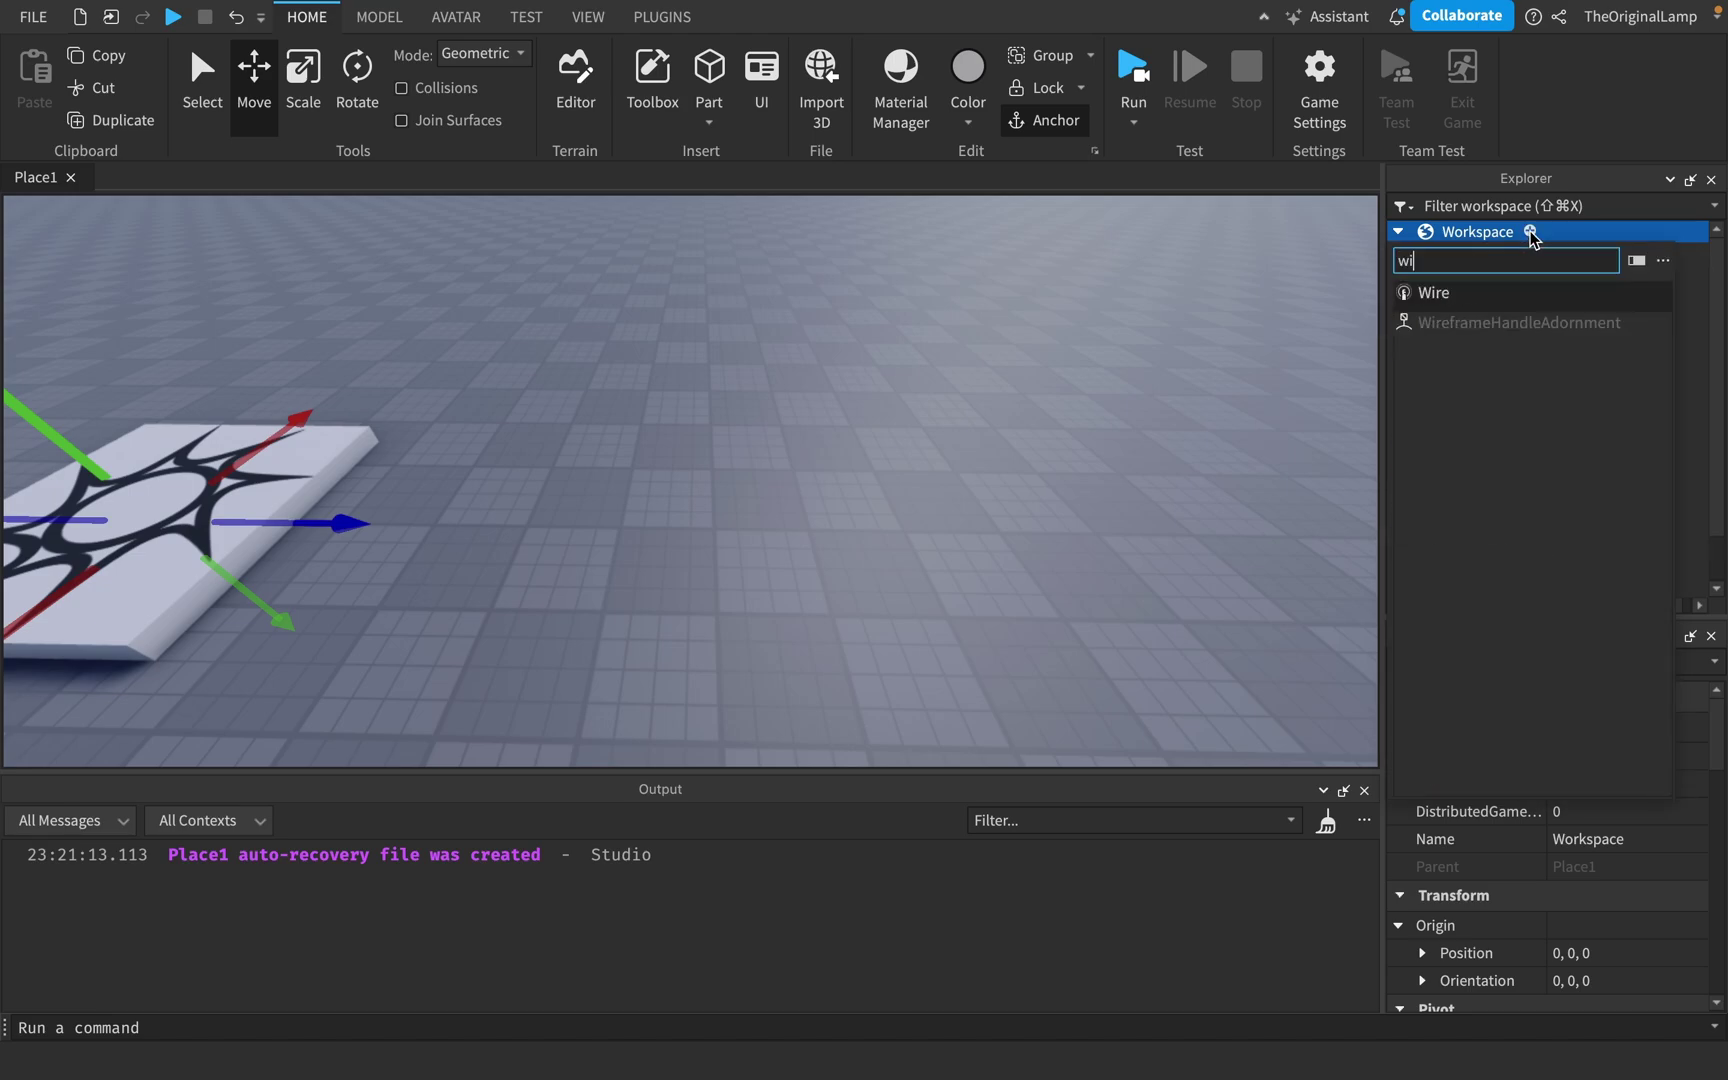
click(1450, 293)
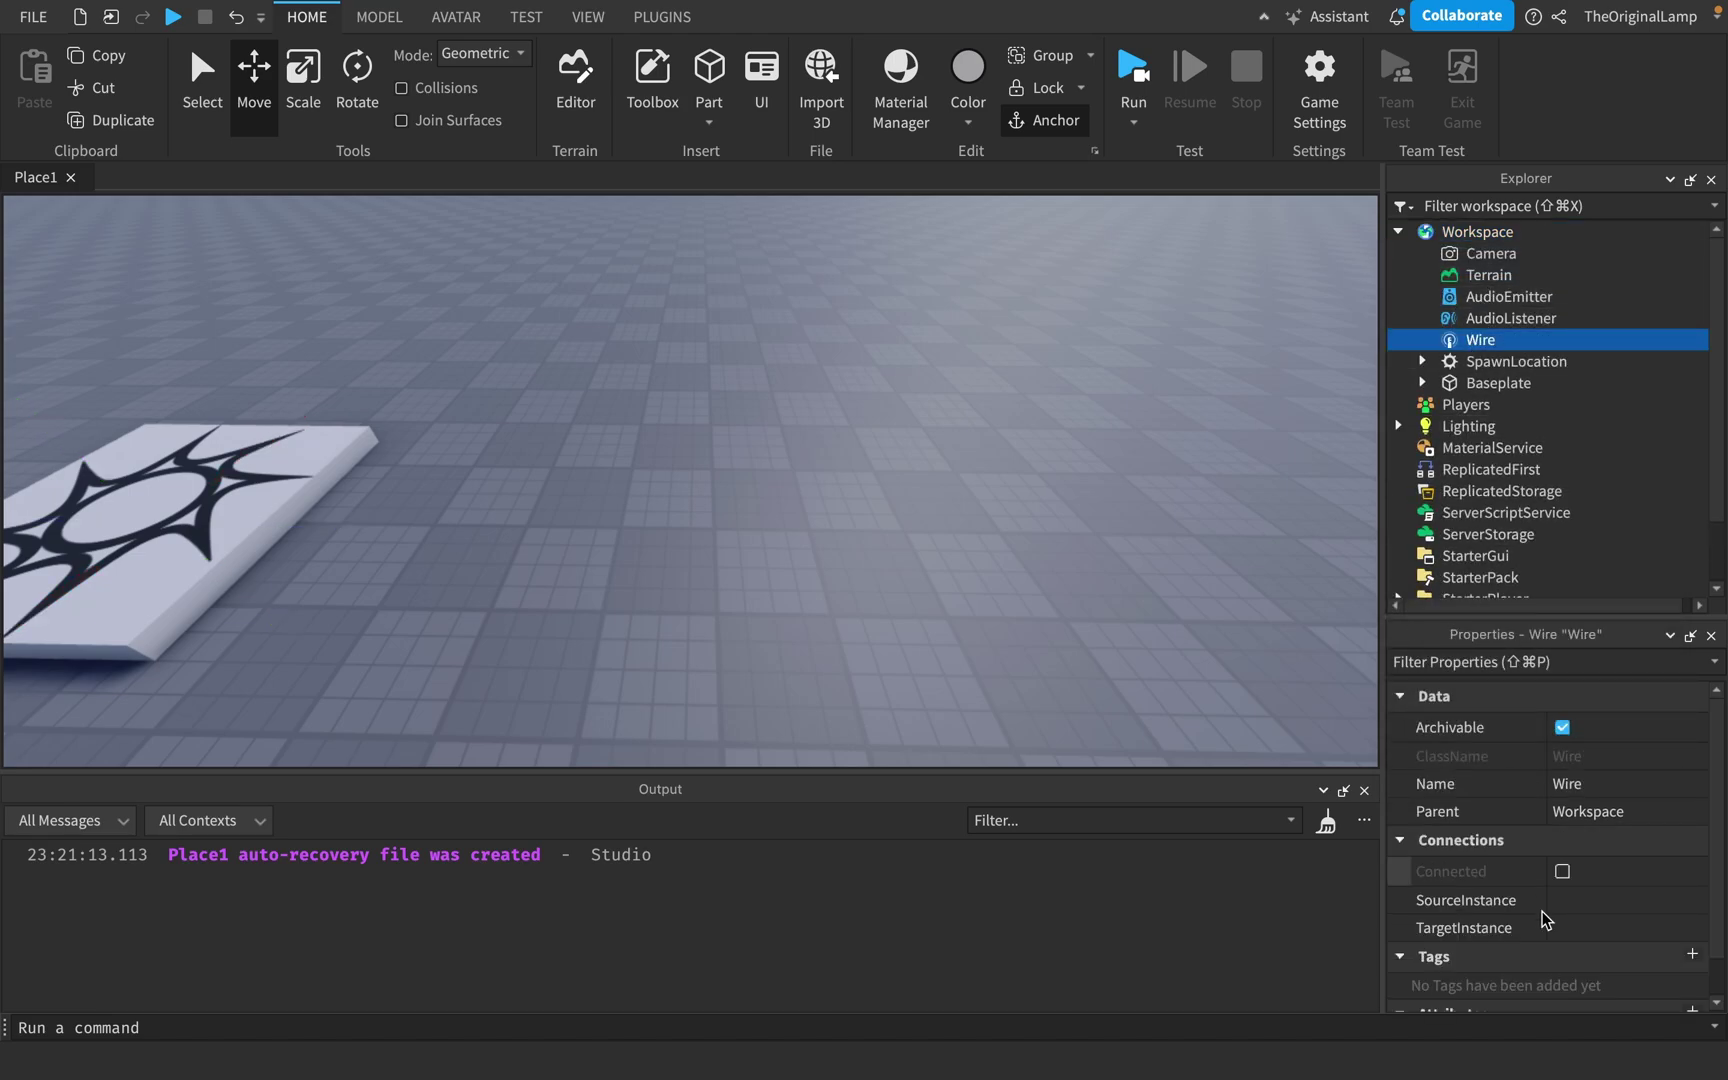
- Set the Wire's source to AudioListener and its target to AudioEmitter
click(1592, 900)
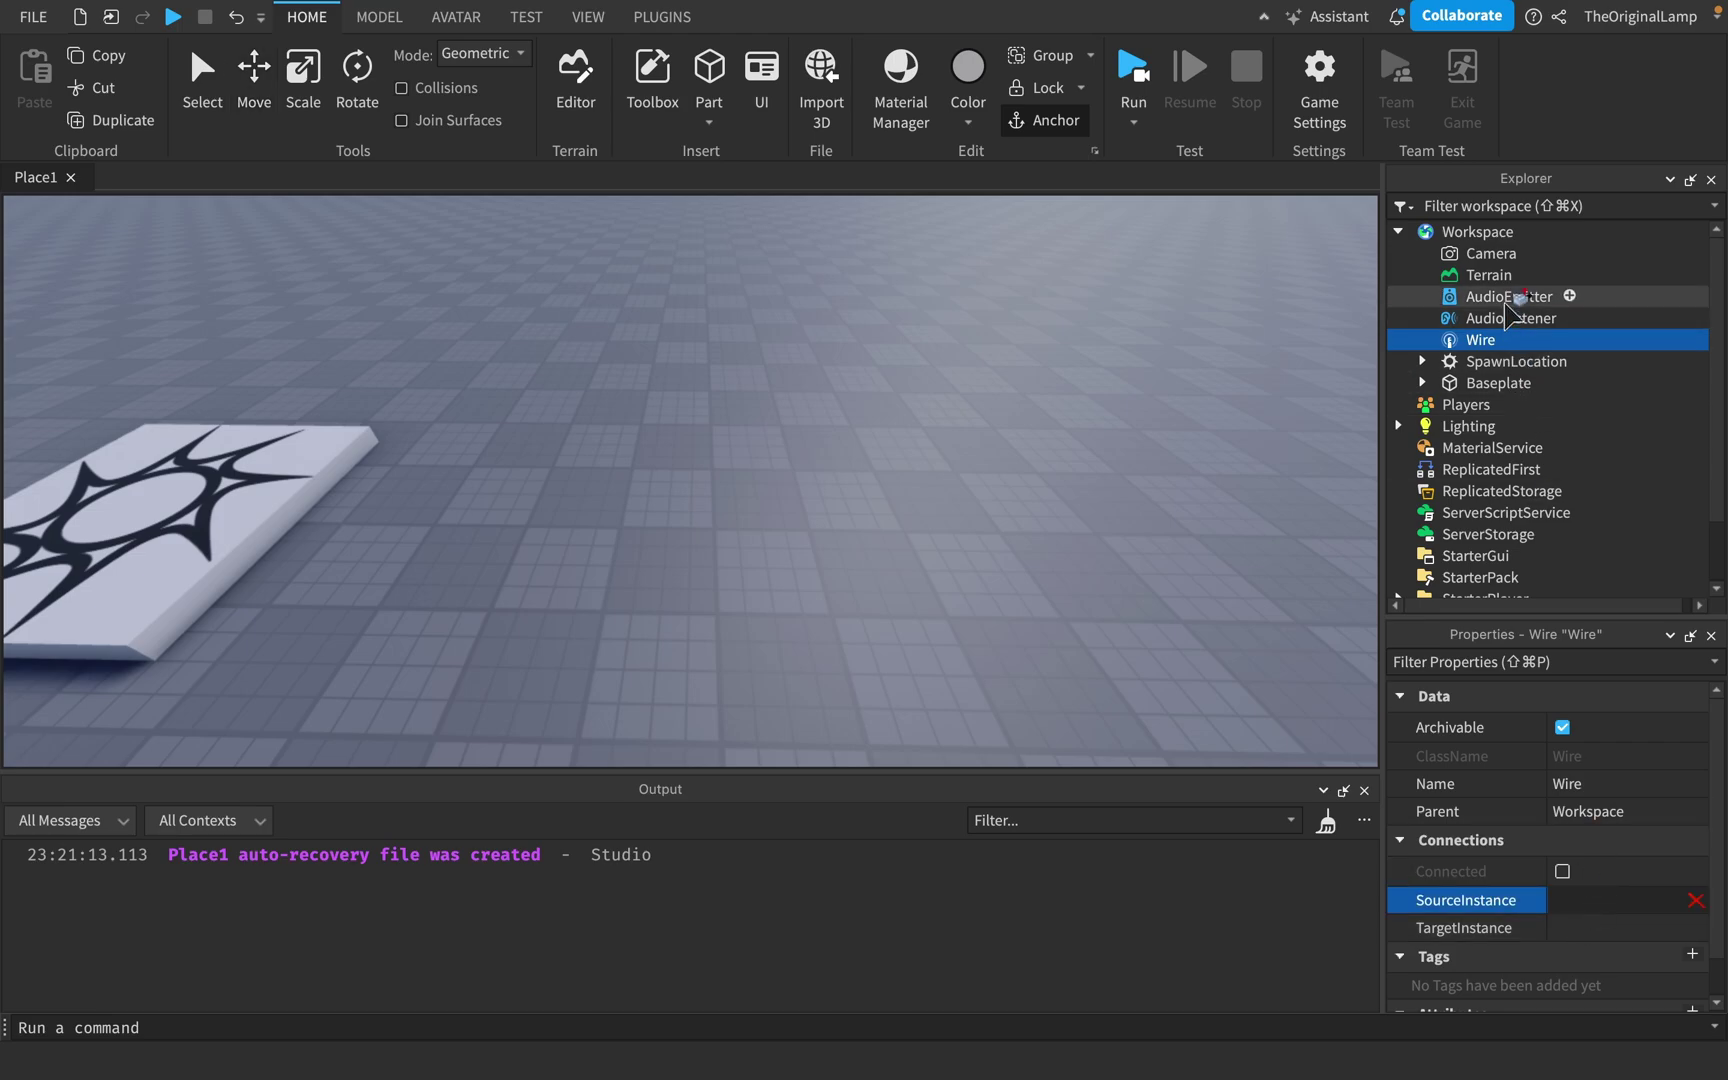
click(1505, 318)
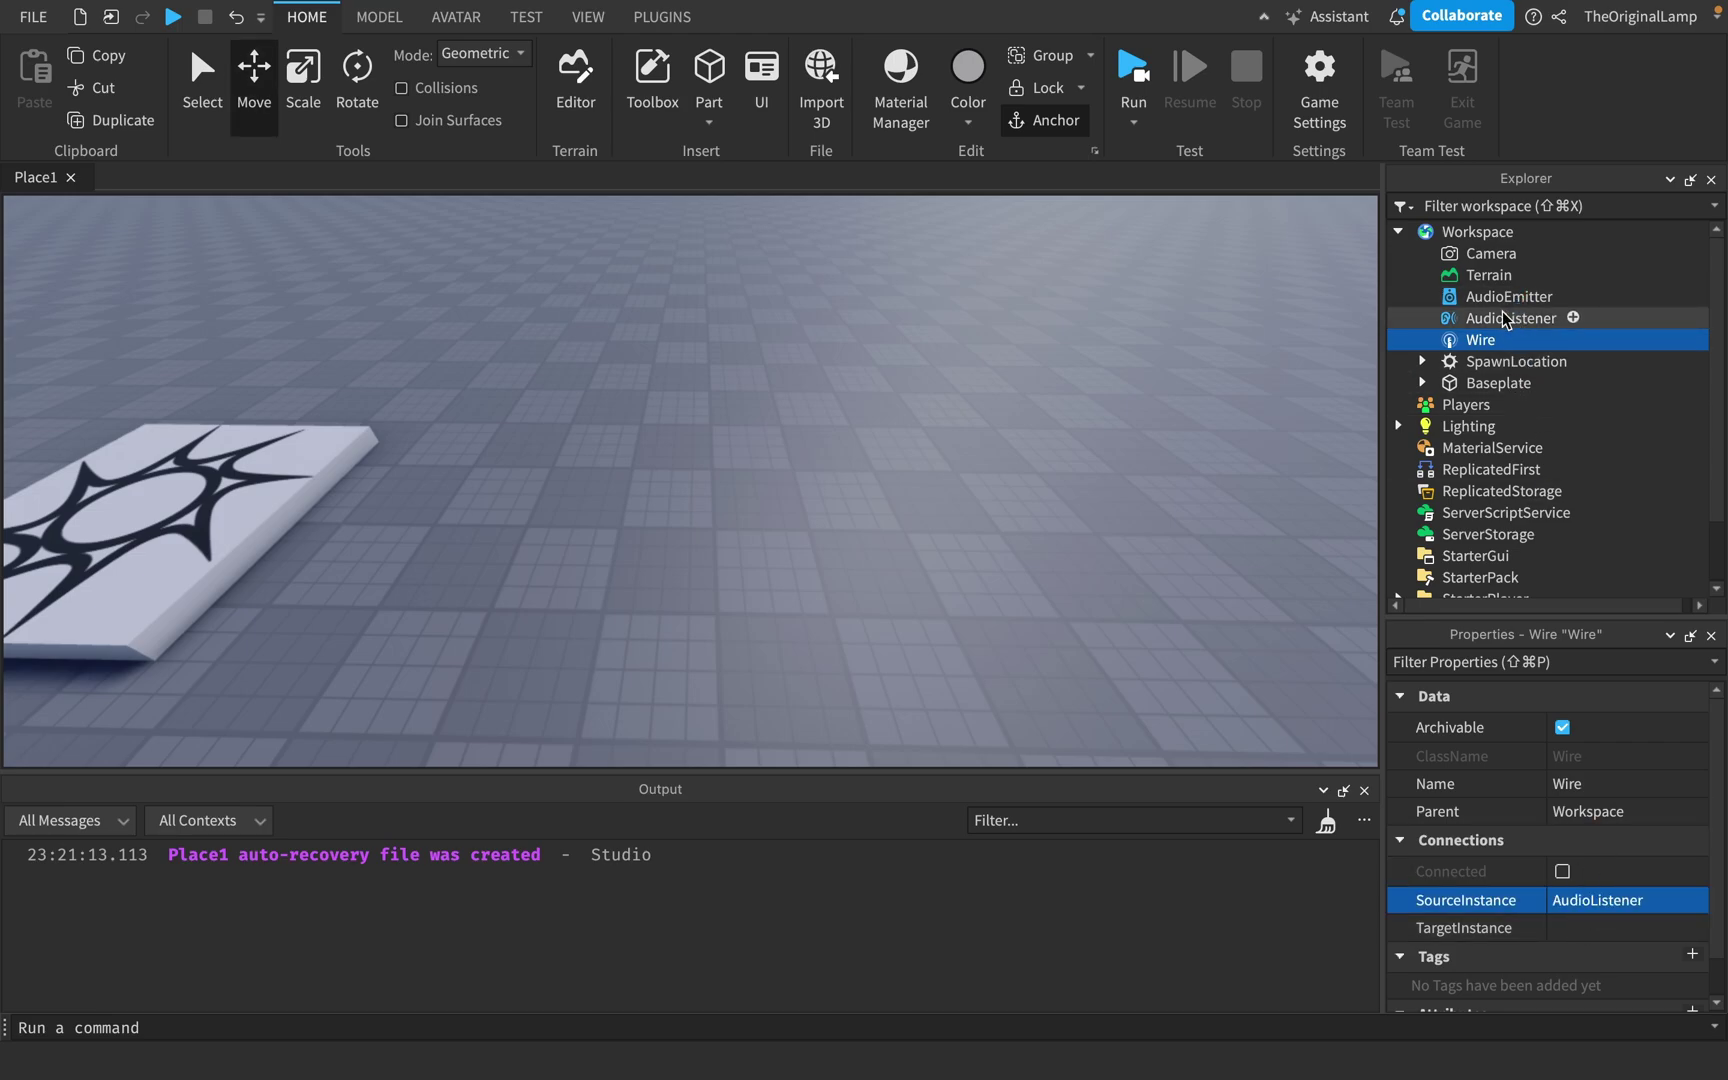
click(1503, 318)
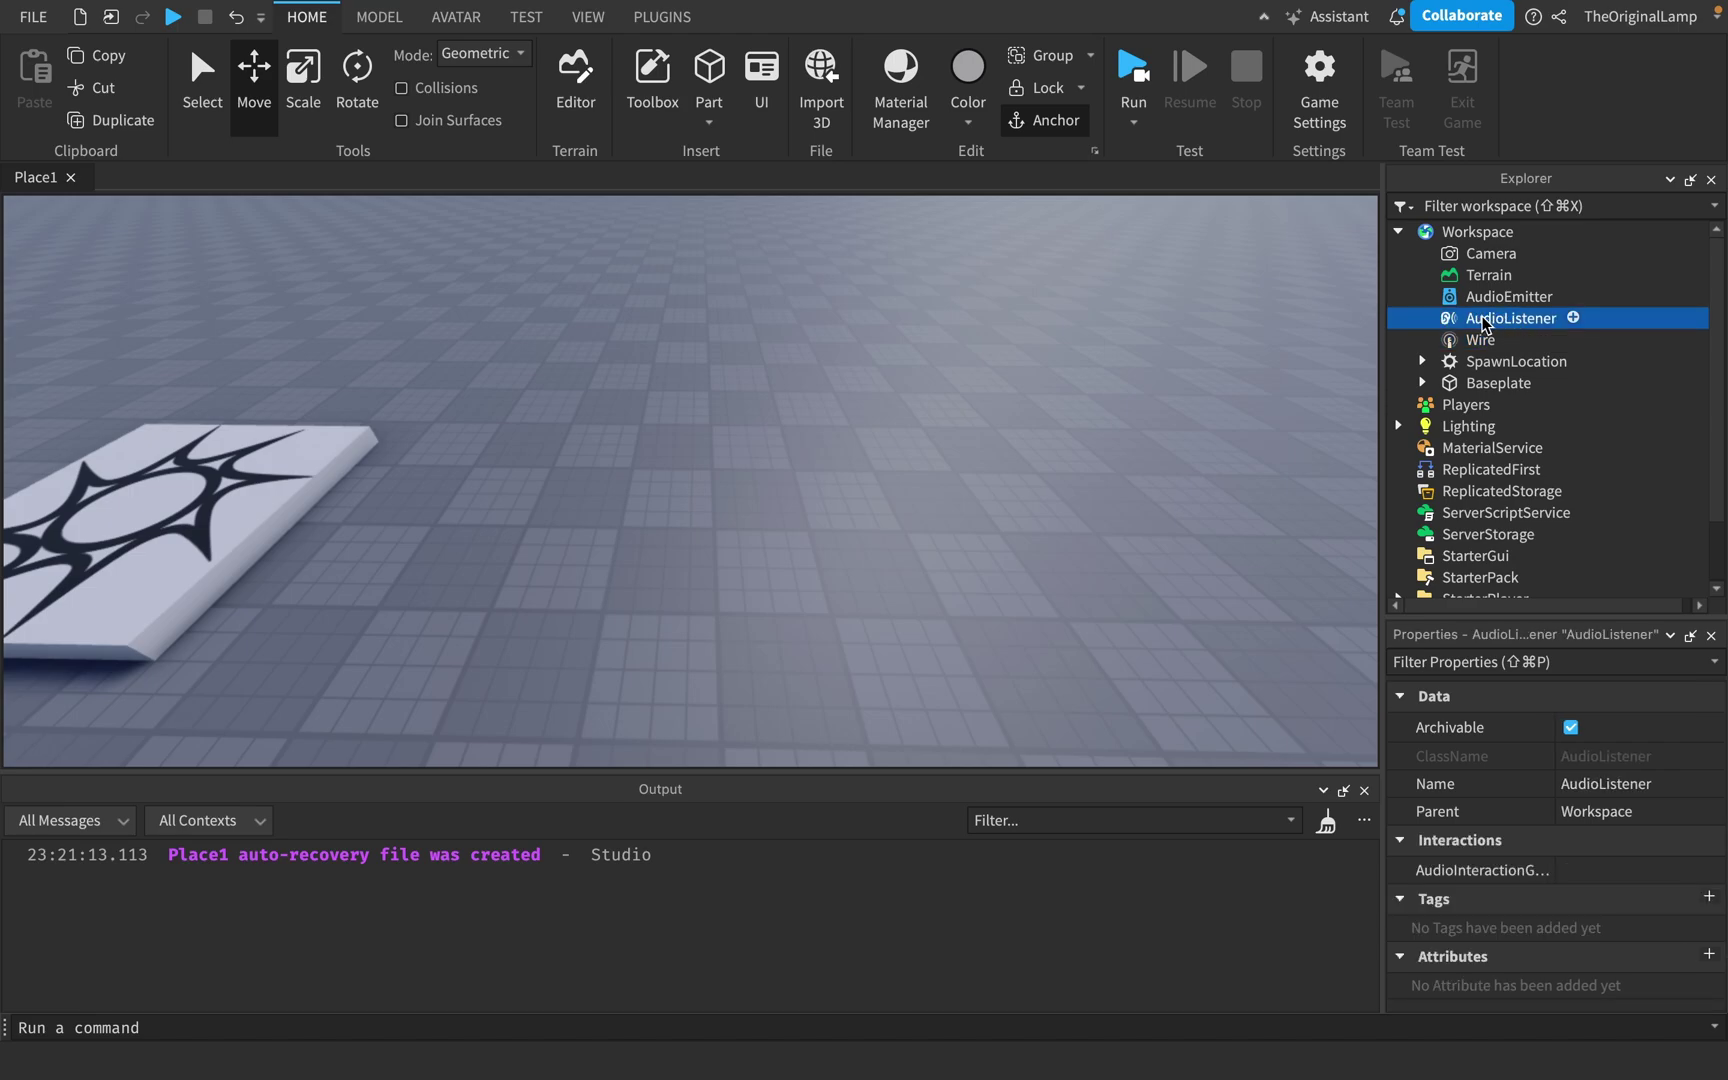
click(1478, 340)
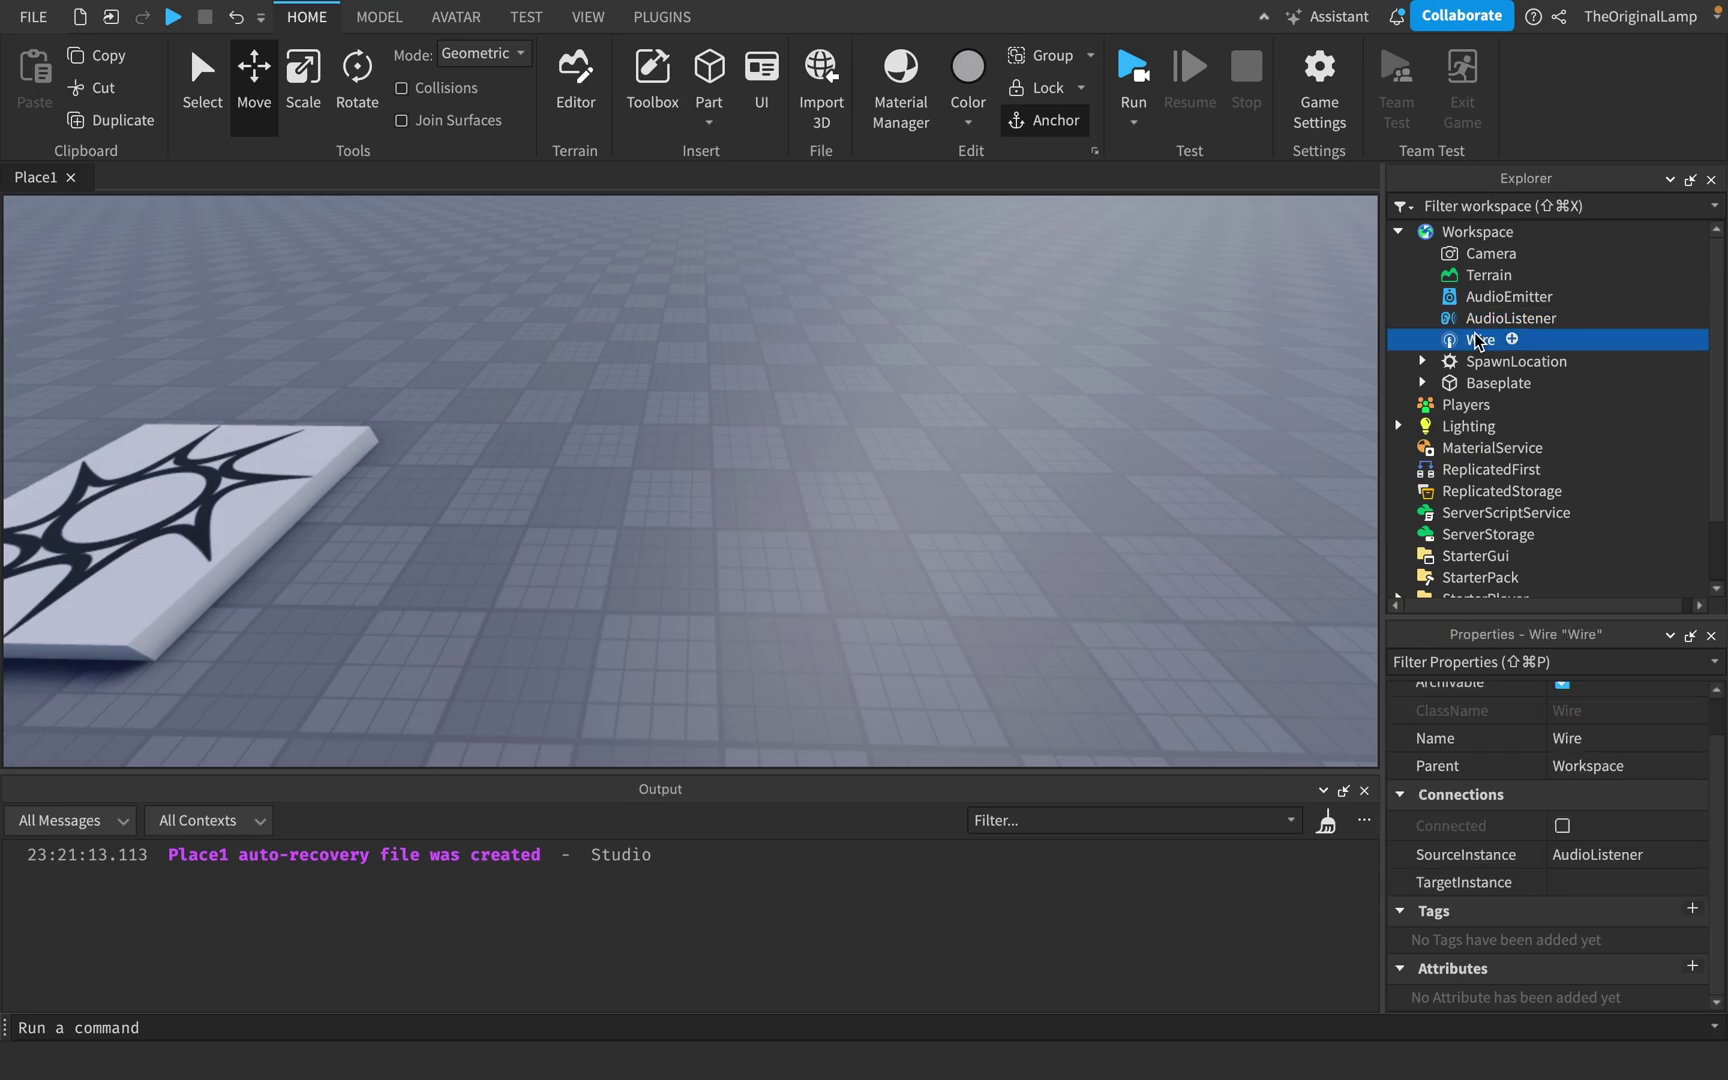
click(1578, 884)
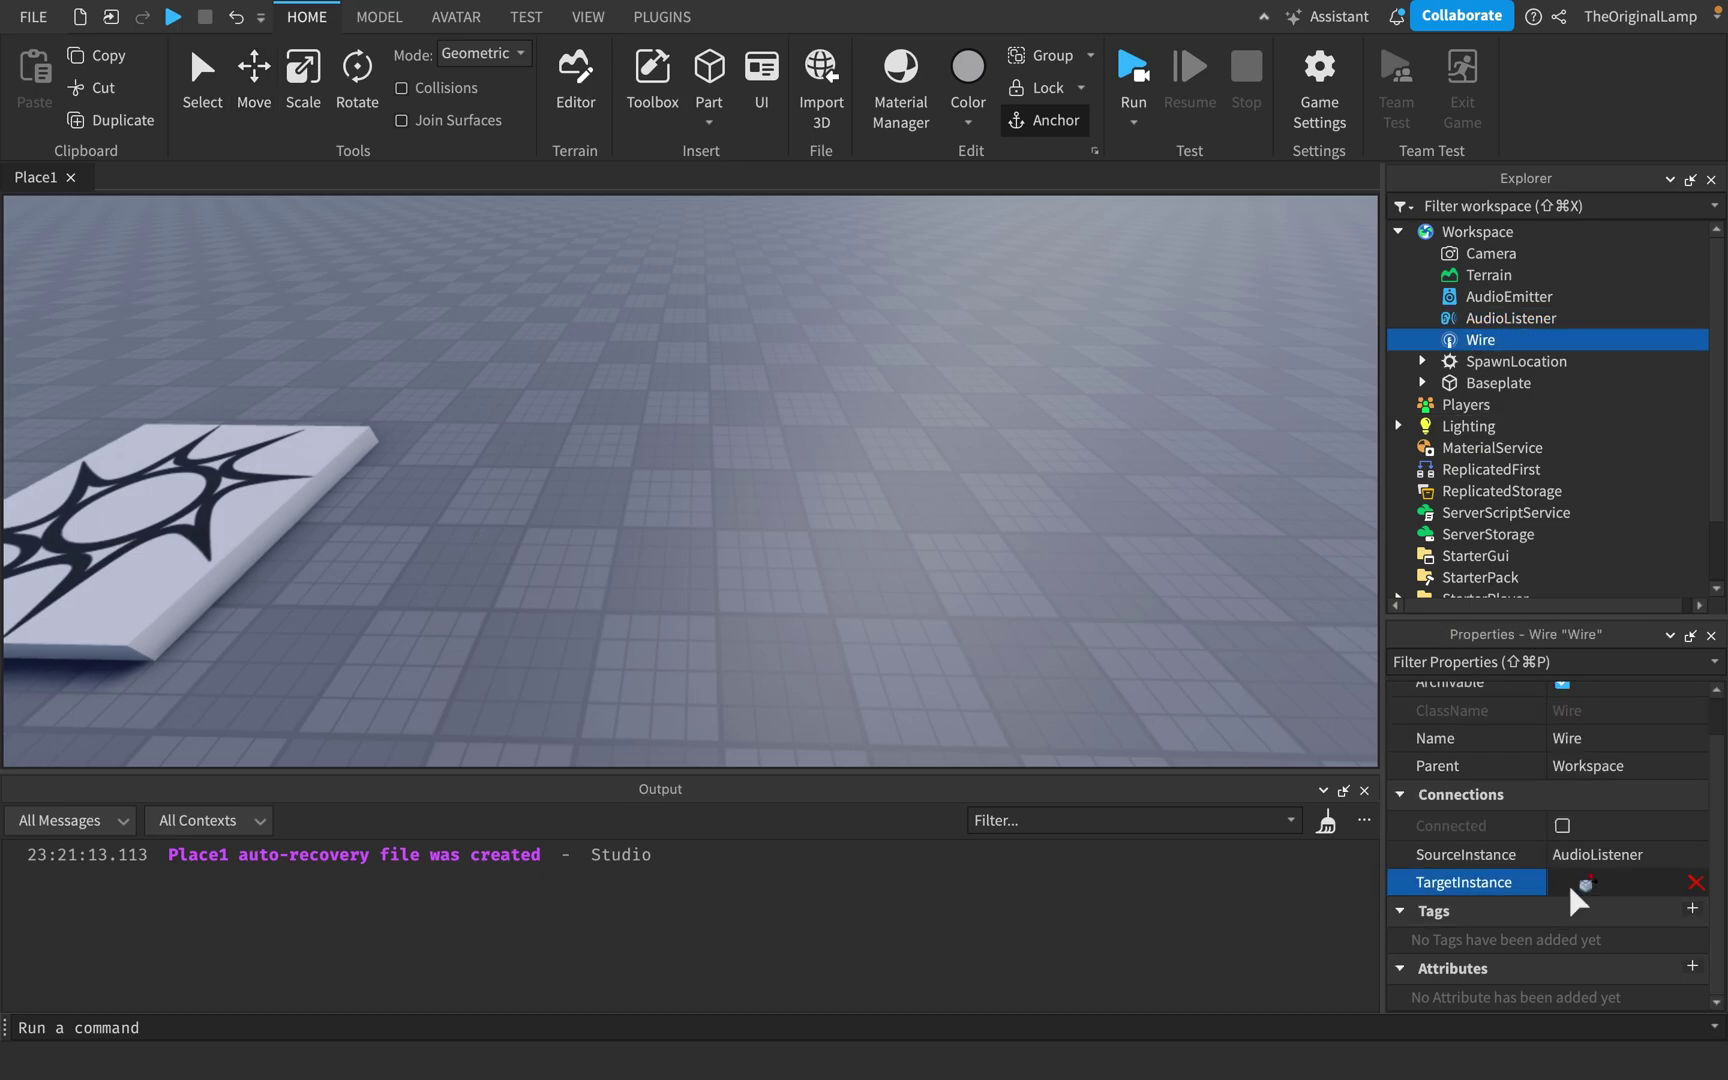
click(1497, 297)
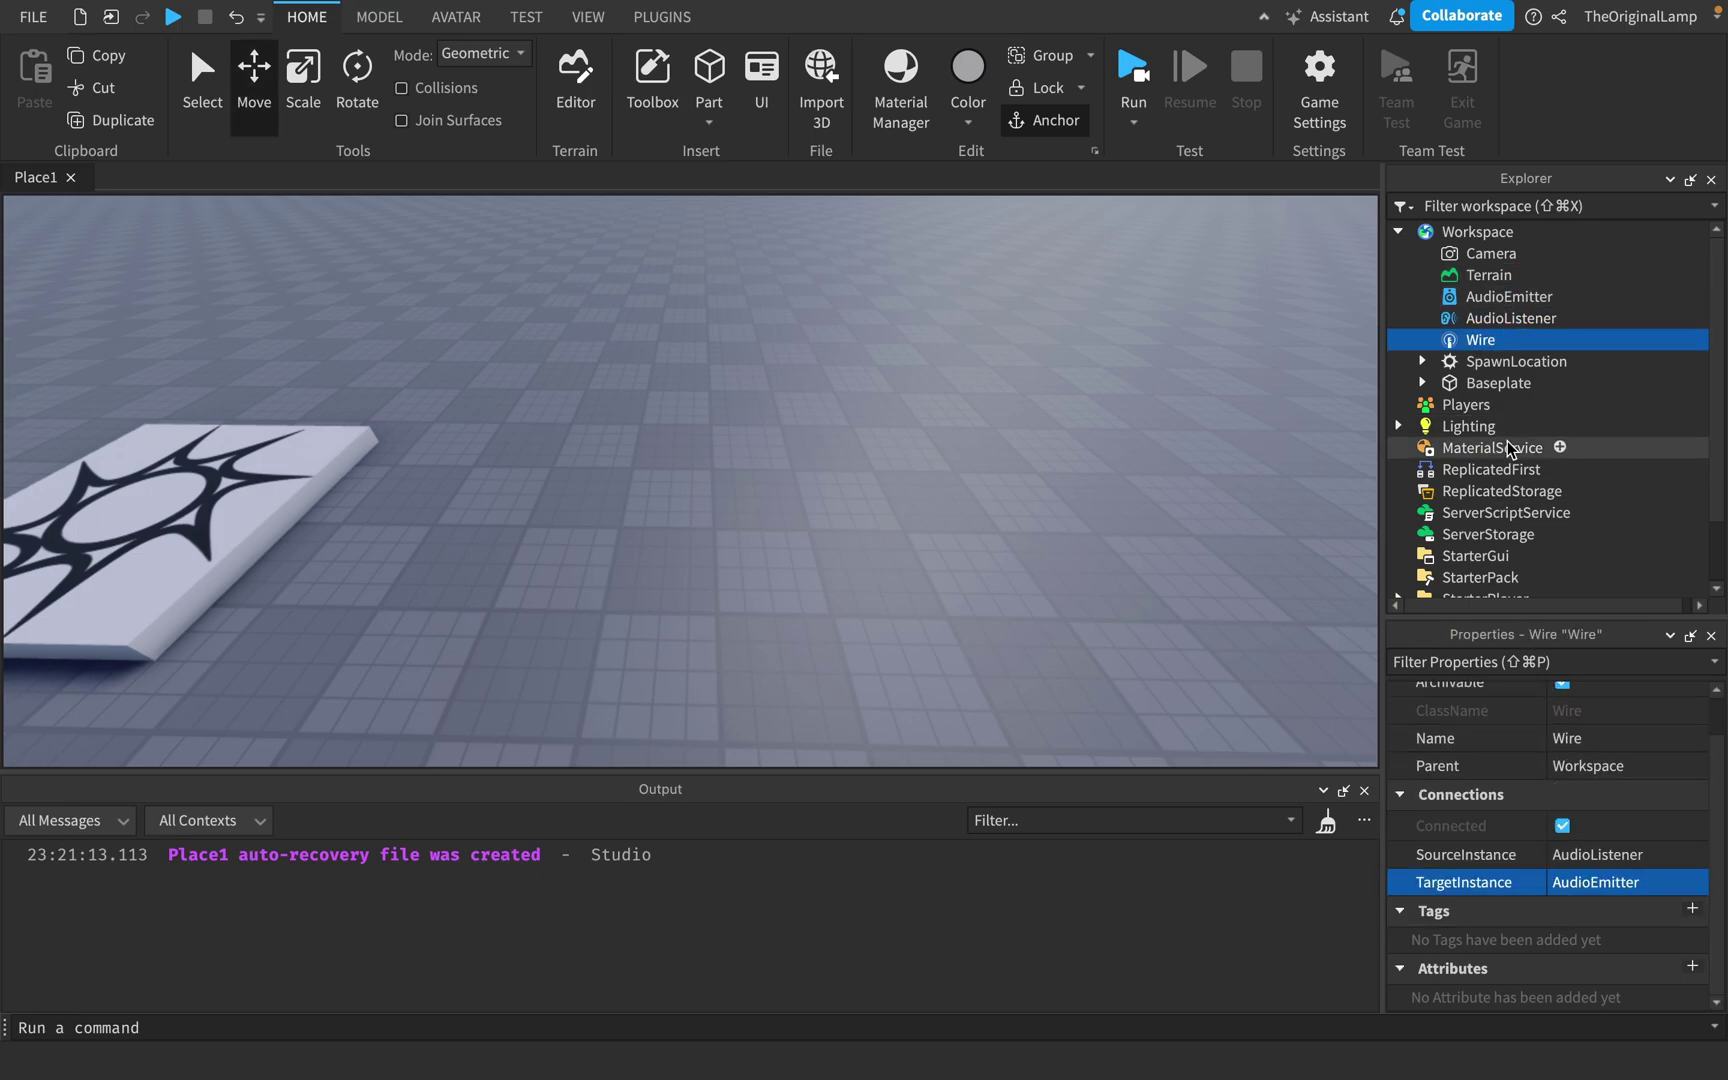
- Select the listener, emitter and wire and delete all three
click(1500, 319)
click(1499, 299)
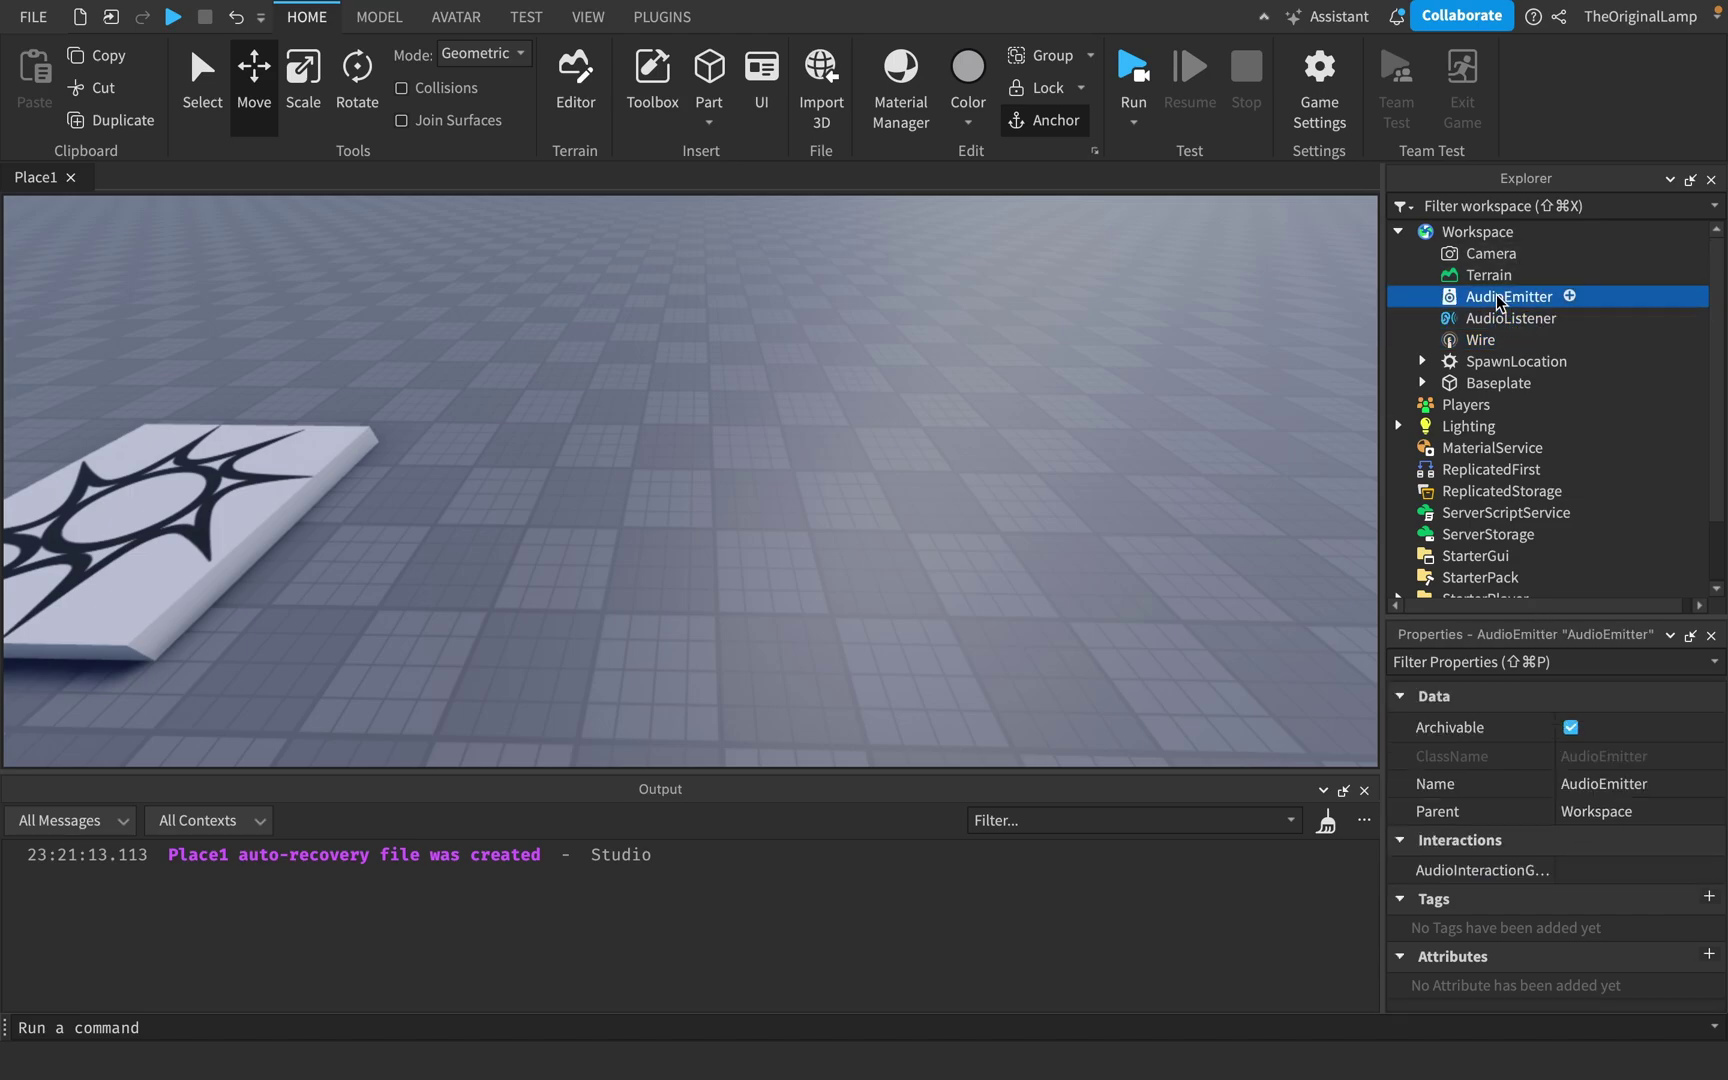
shift+click(1478, 340)
key(Delete)
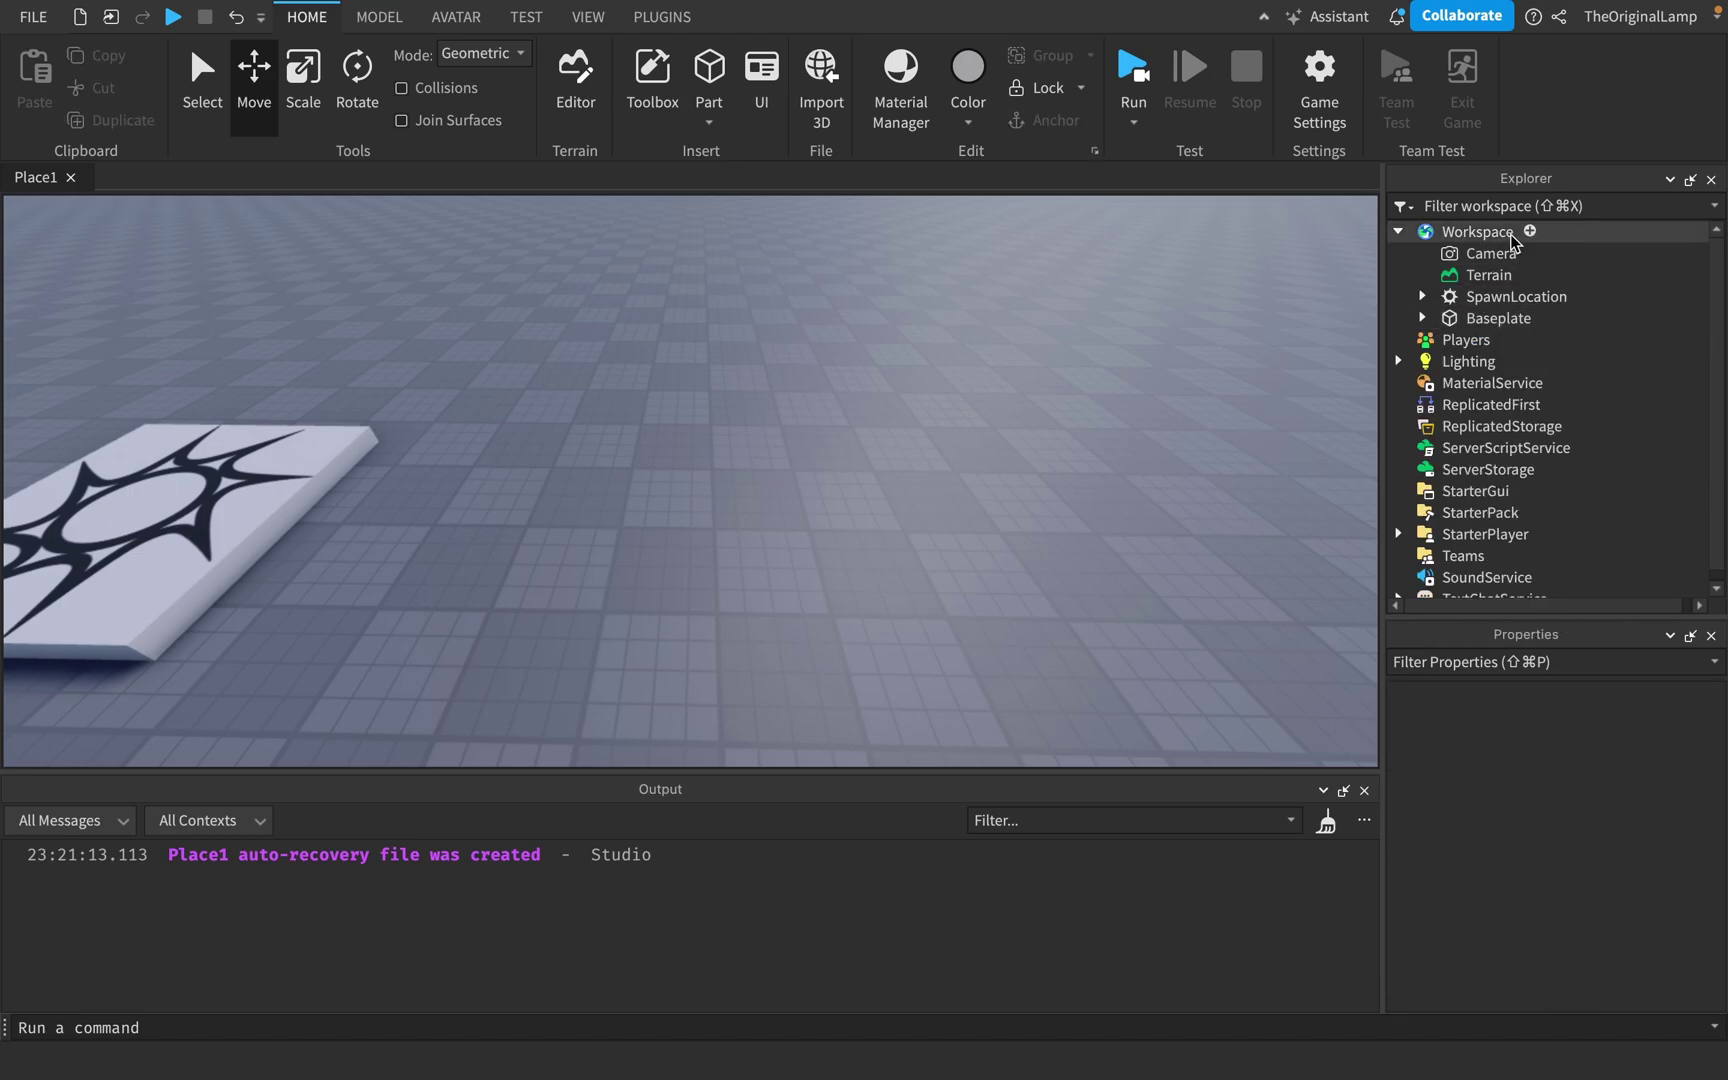
- Insert an AudioDistortion into Workspace and inspect its Properties, showing Level 0.5
click(1528, 232)
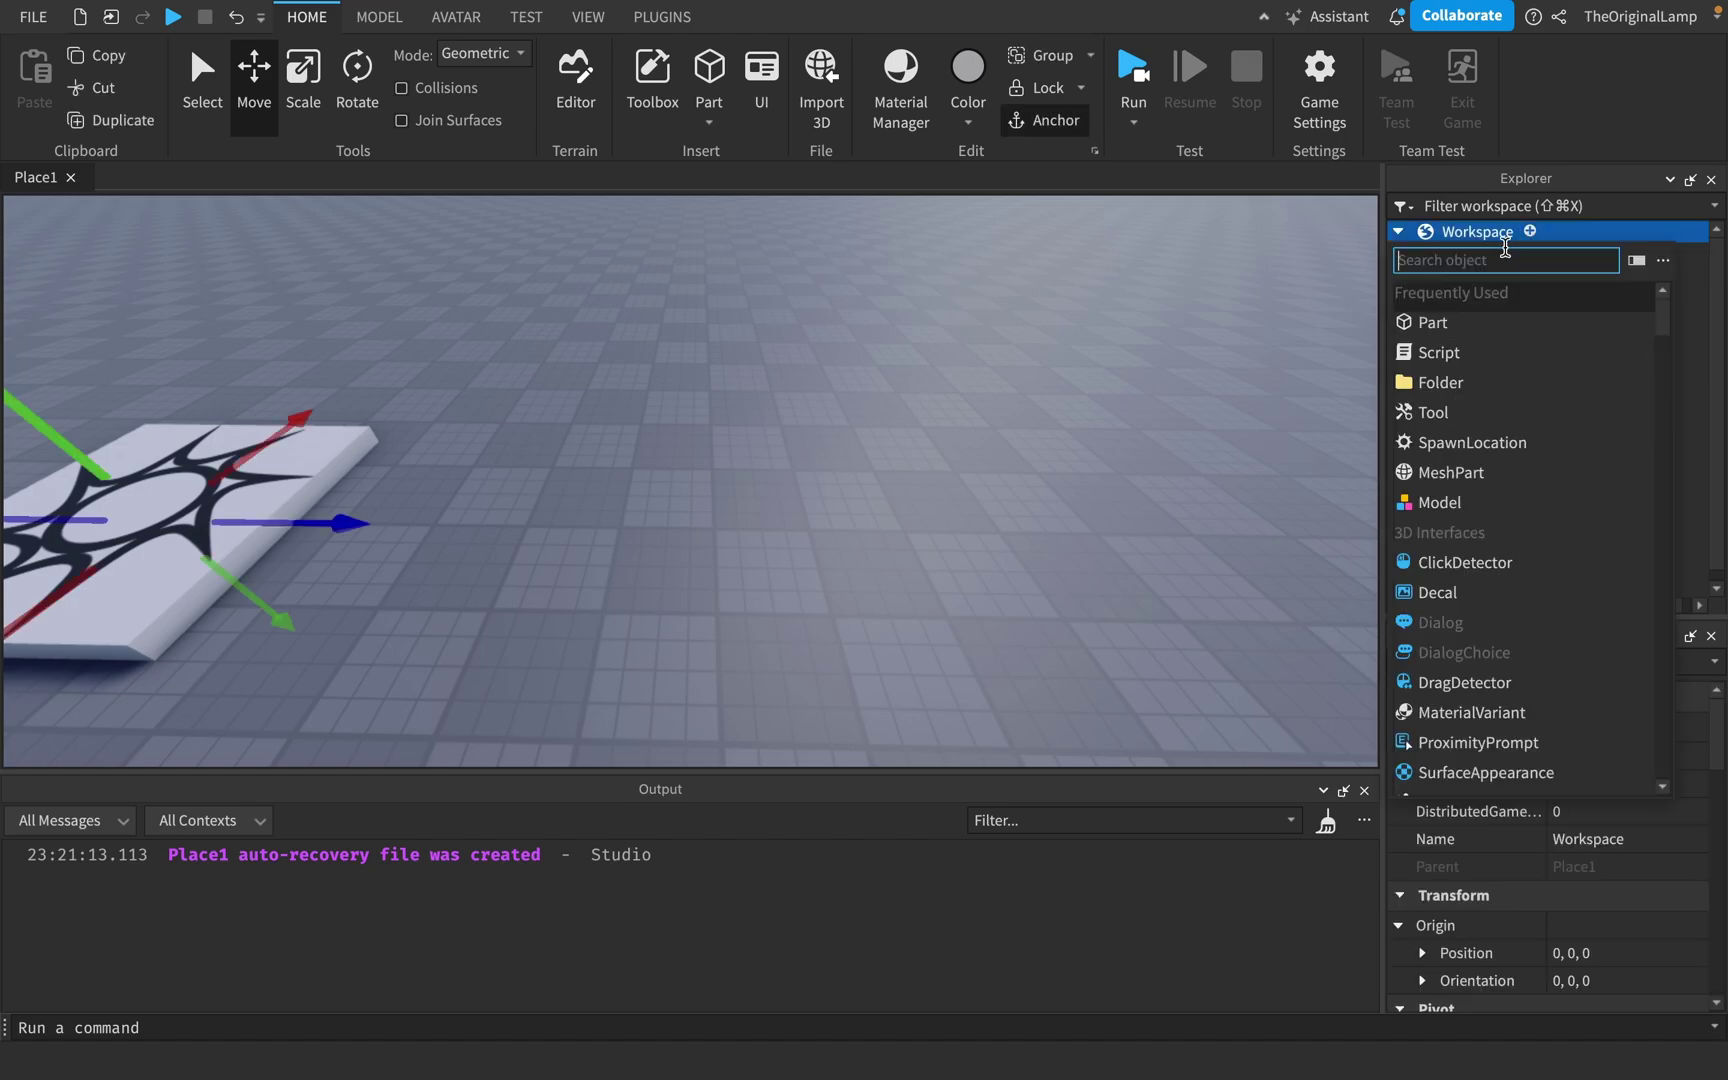
text(audio)
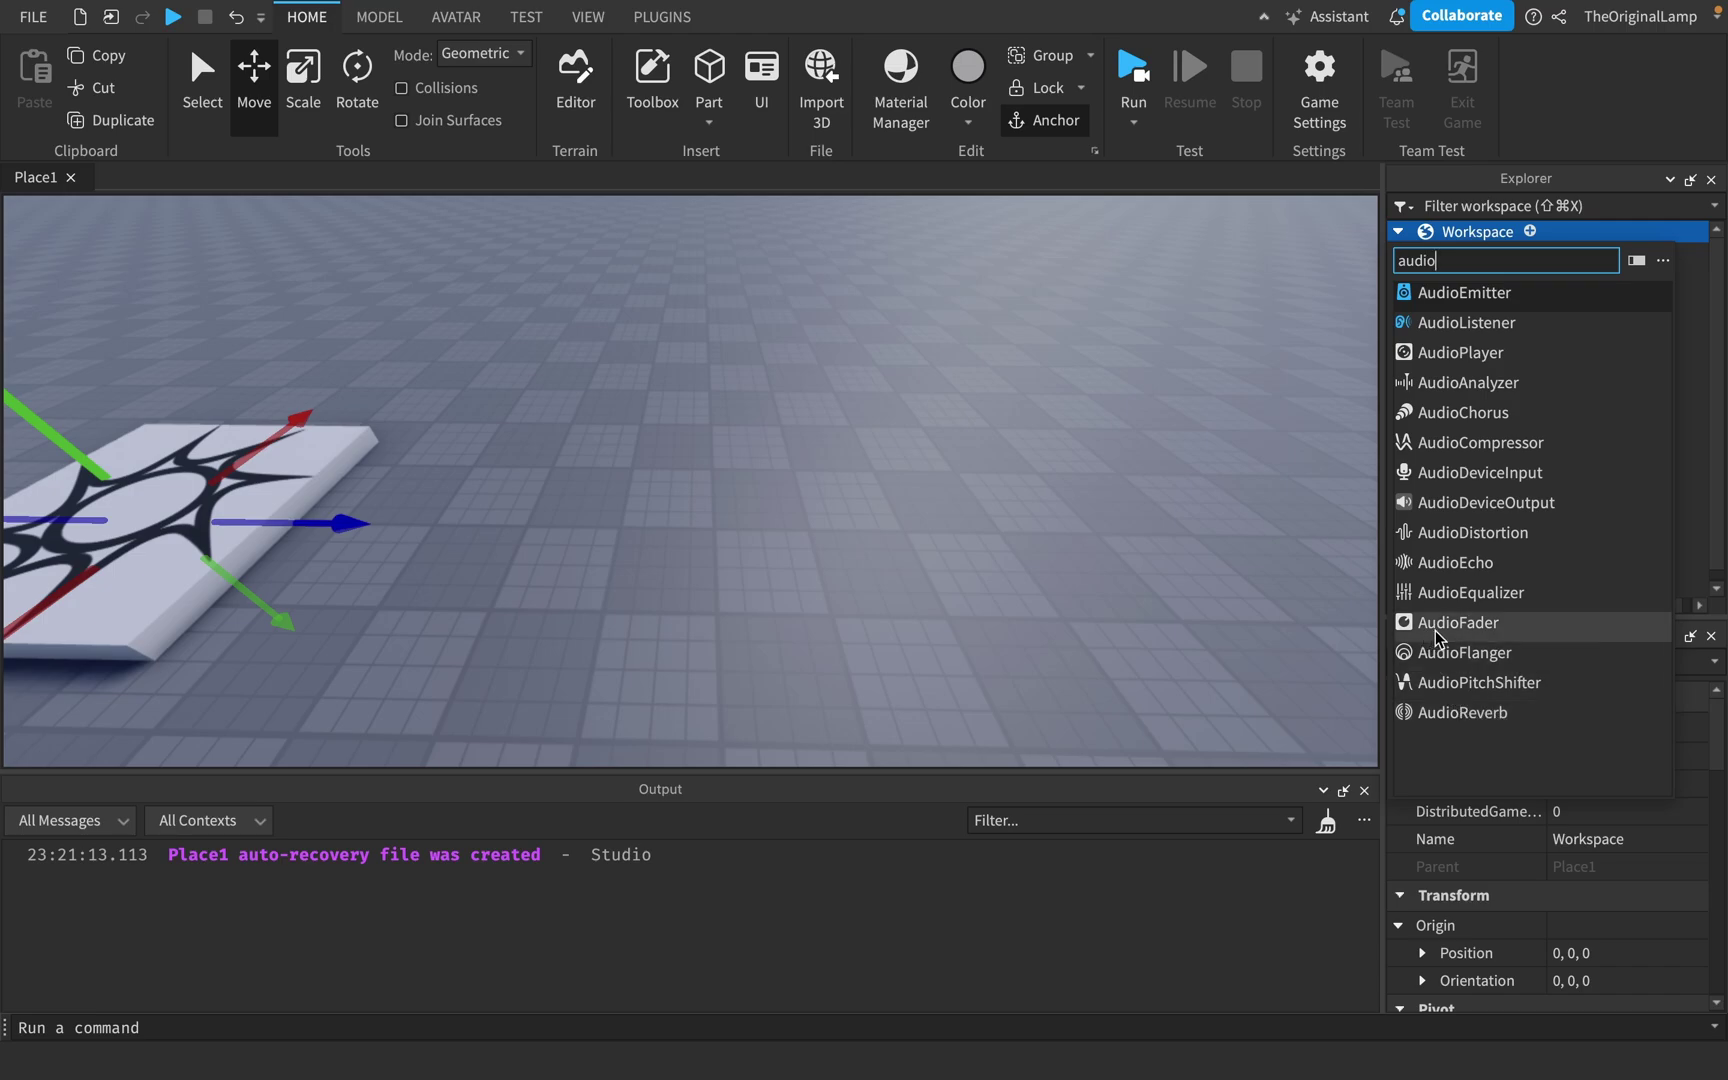
click(1434, 540)
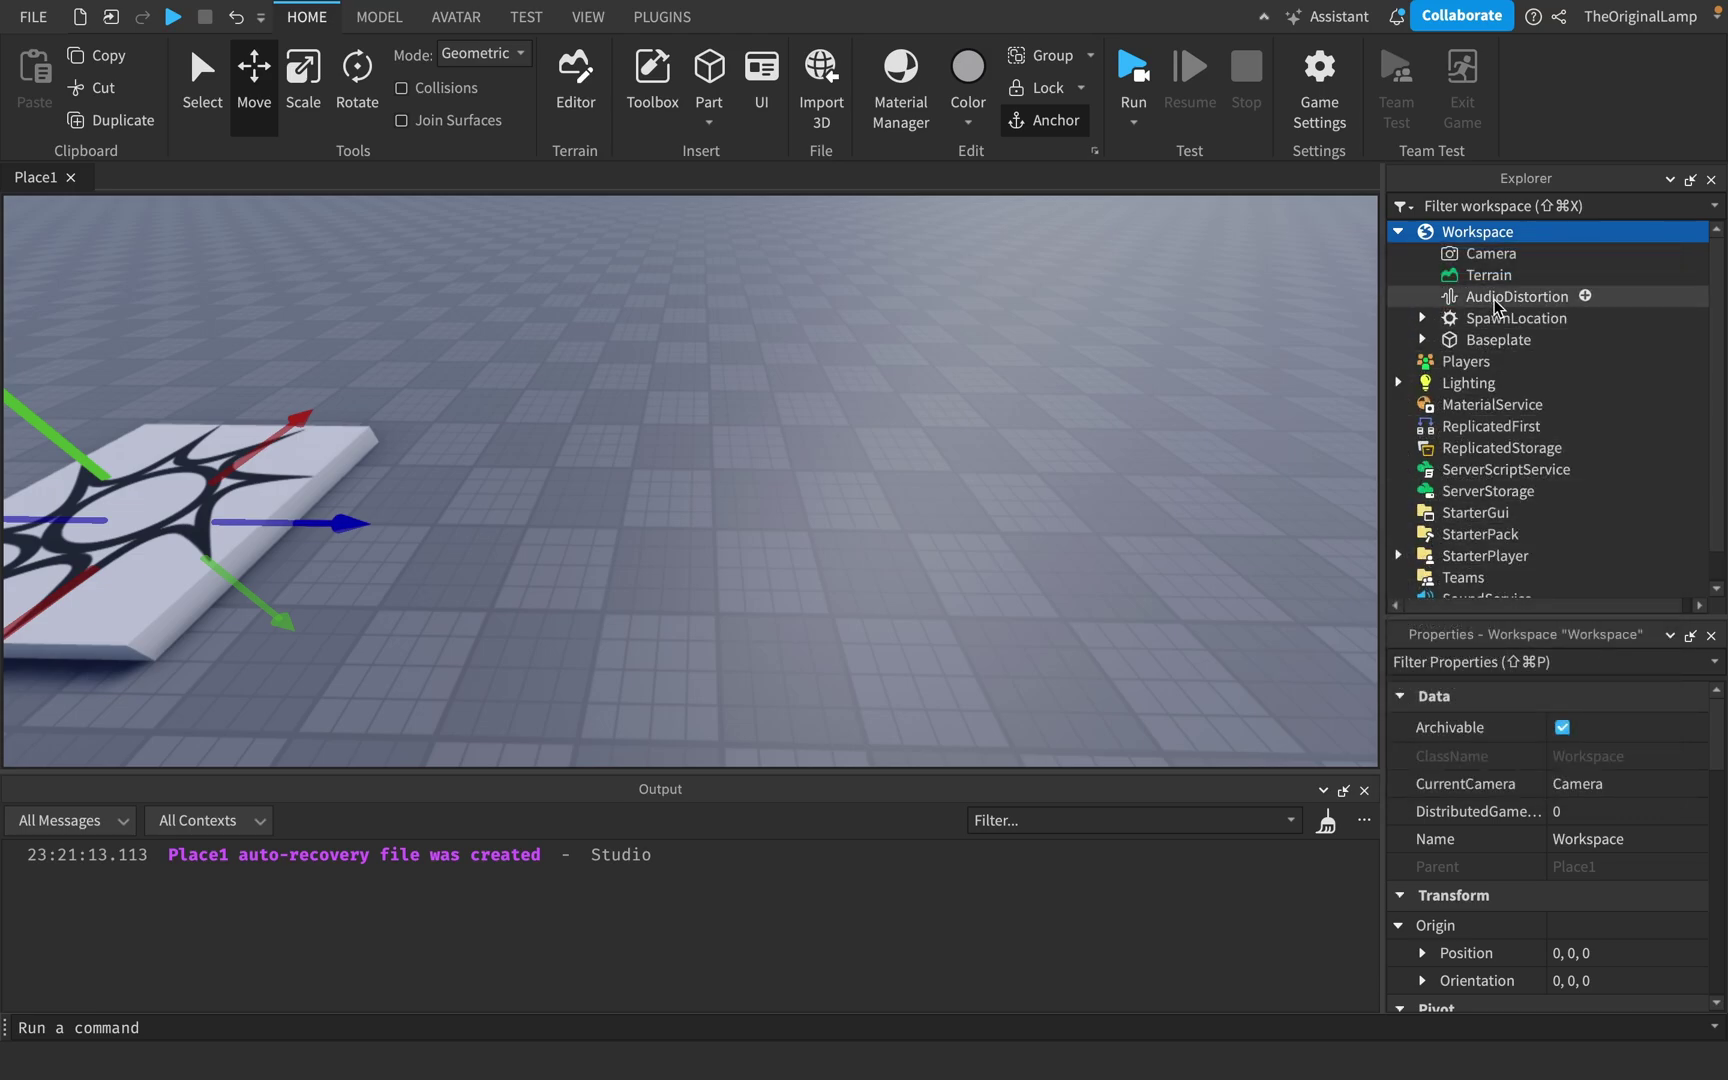
click(1497, 300)
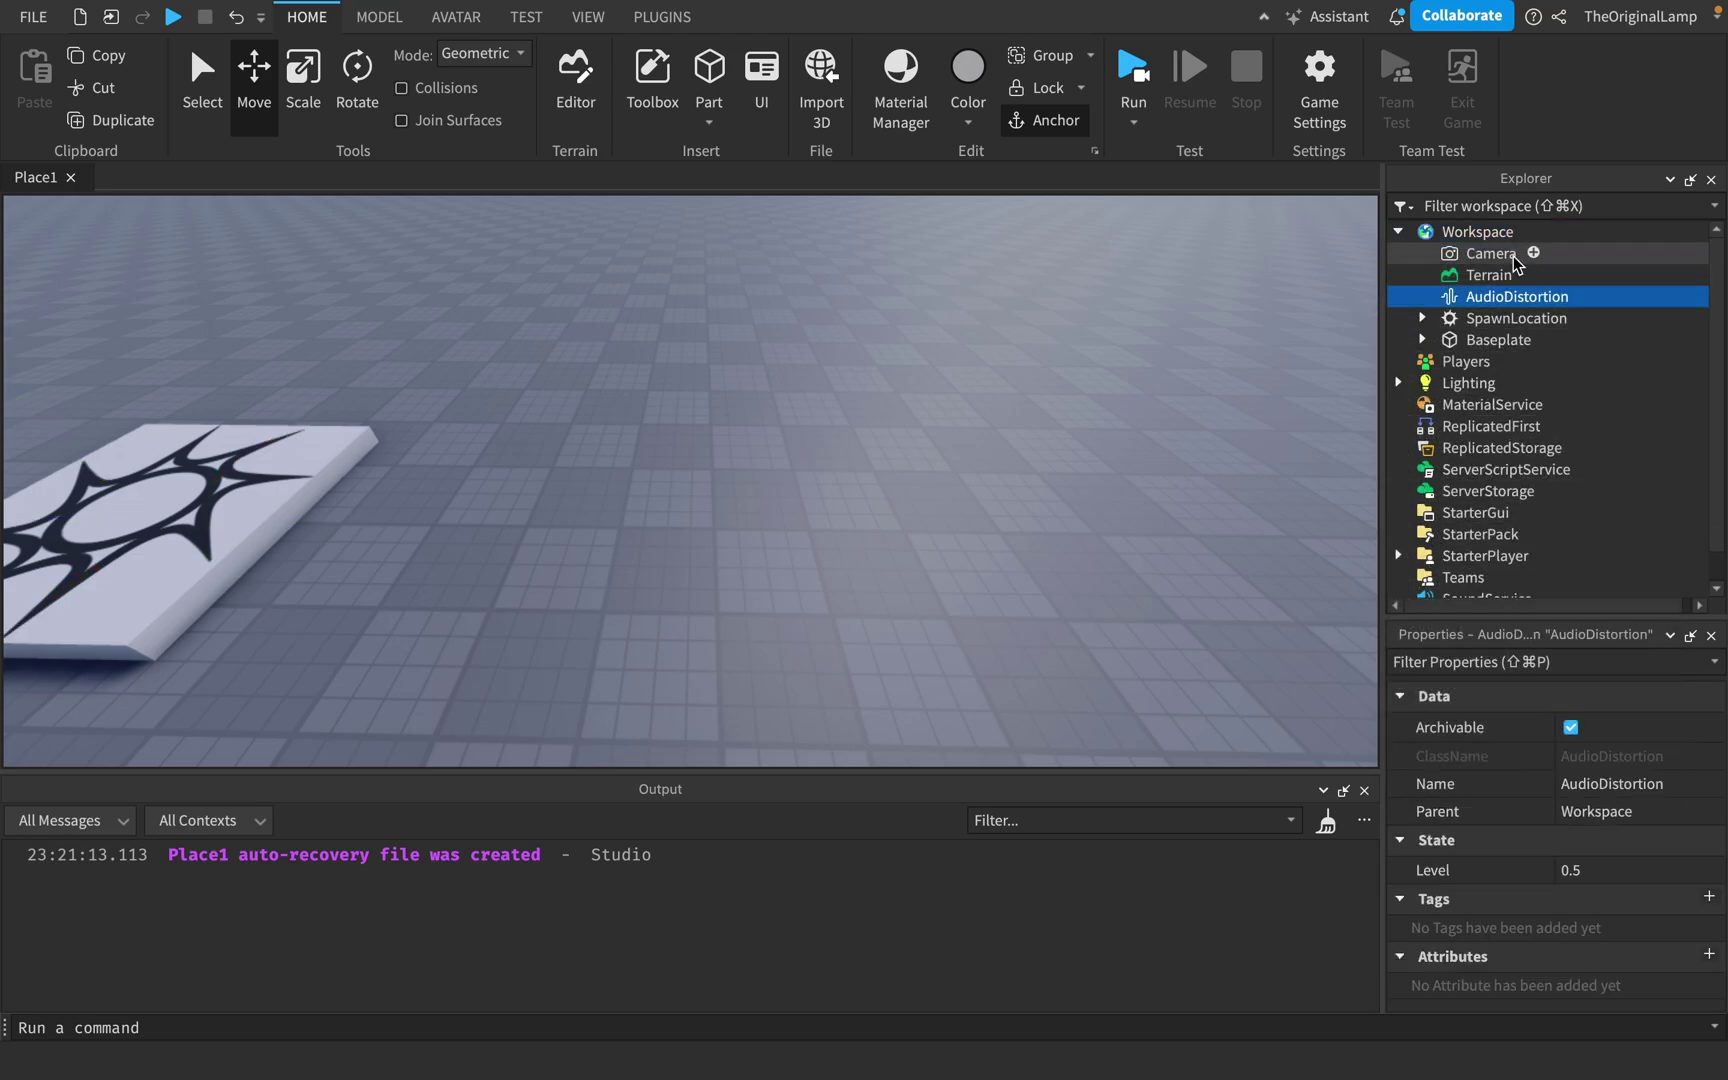
click(1530, 232)
text(audi)
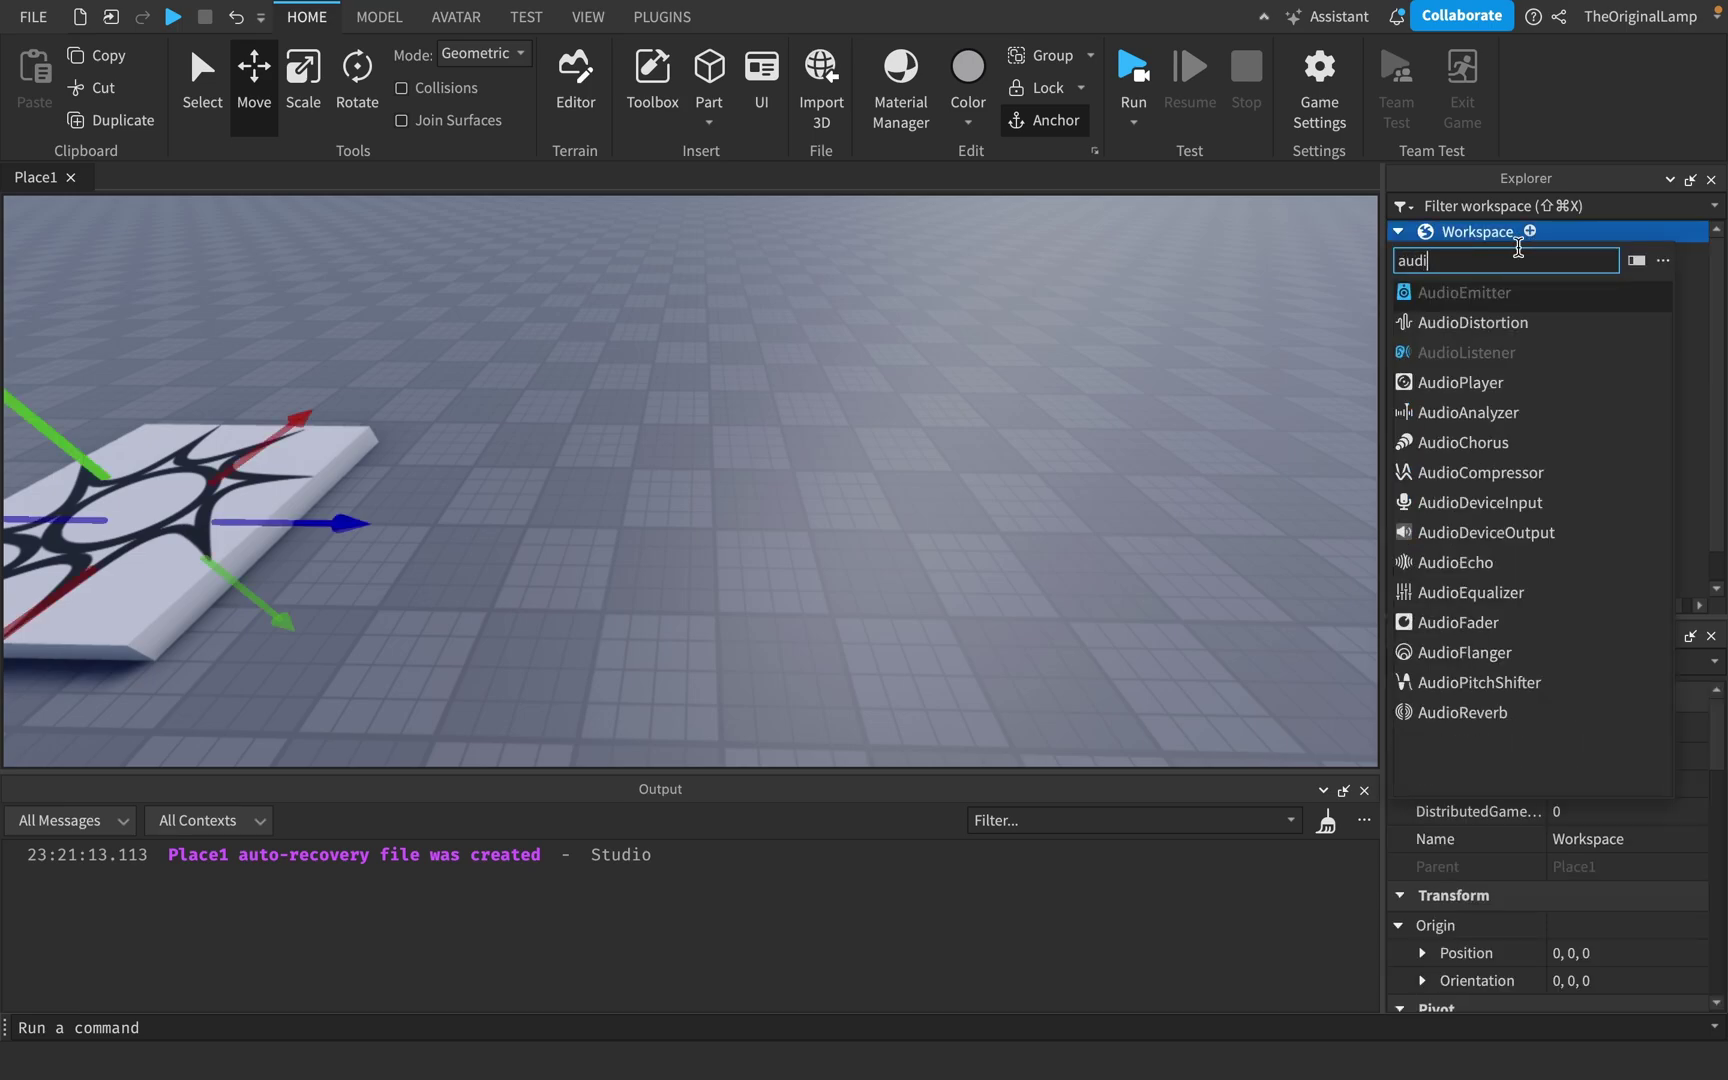
text(od)
key(BackSpace)
- Add the AudioPlayer, then insert a Wire and move it inside the AudioPlayer
click(1478, 405)
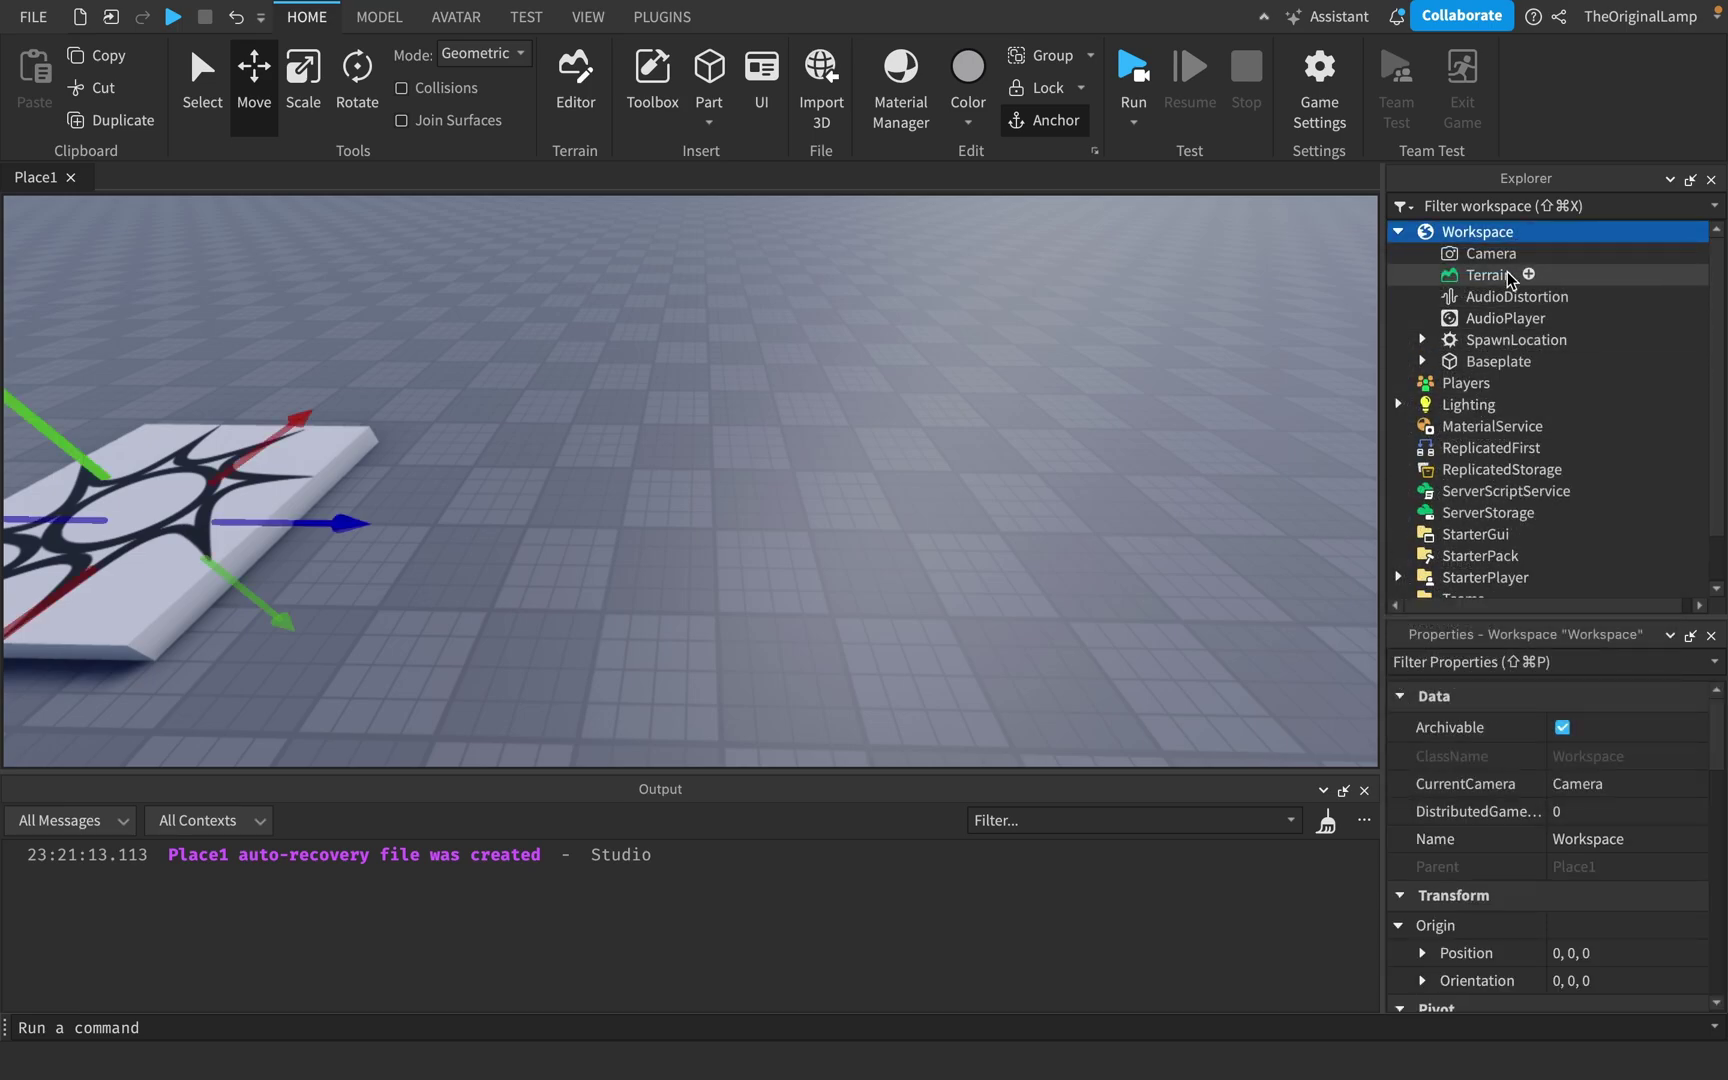
click(1491, 320)
click(1530, 232)
text(wire)
click(1470, 290)
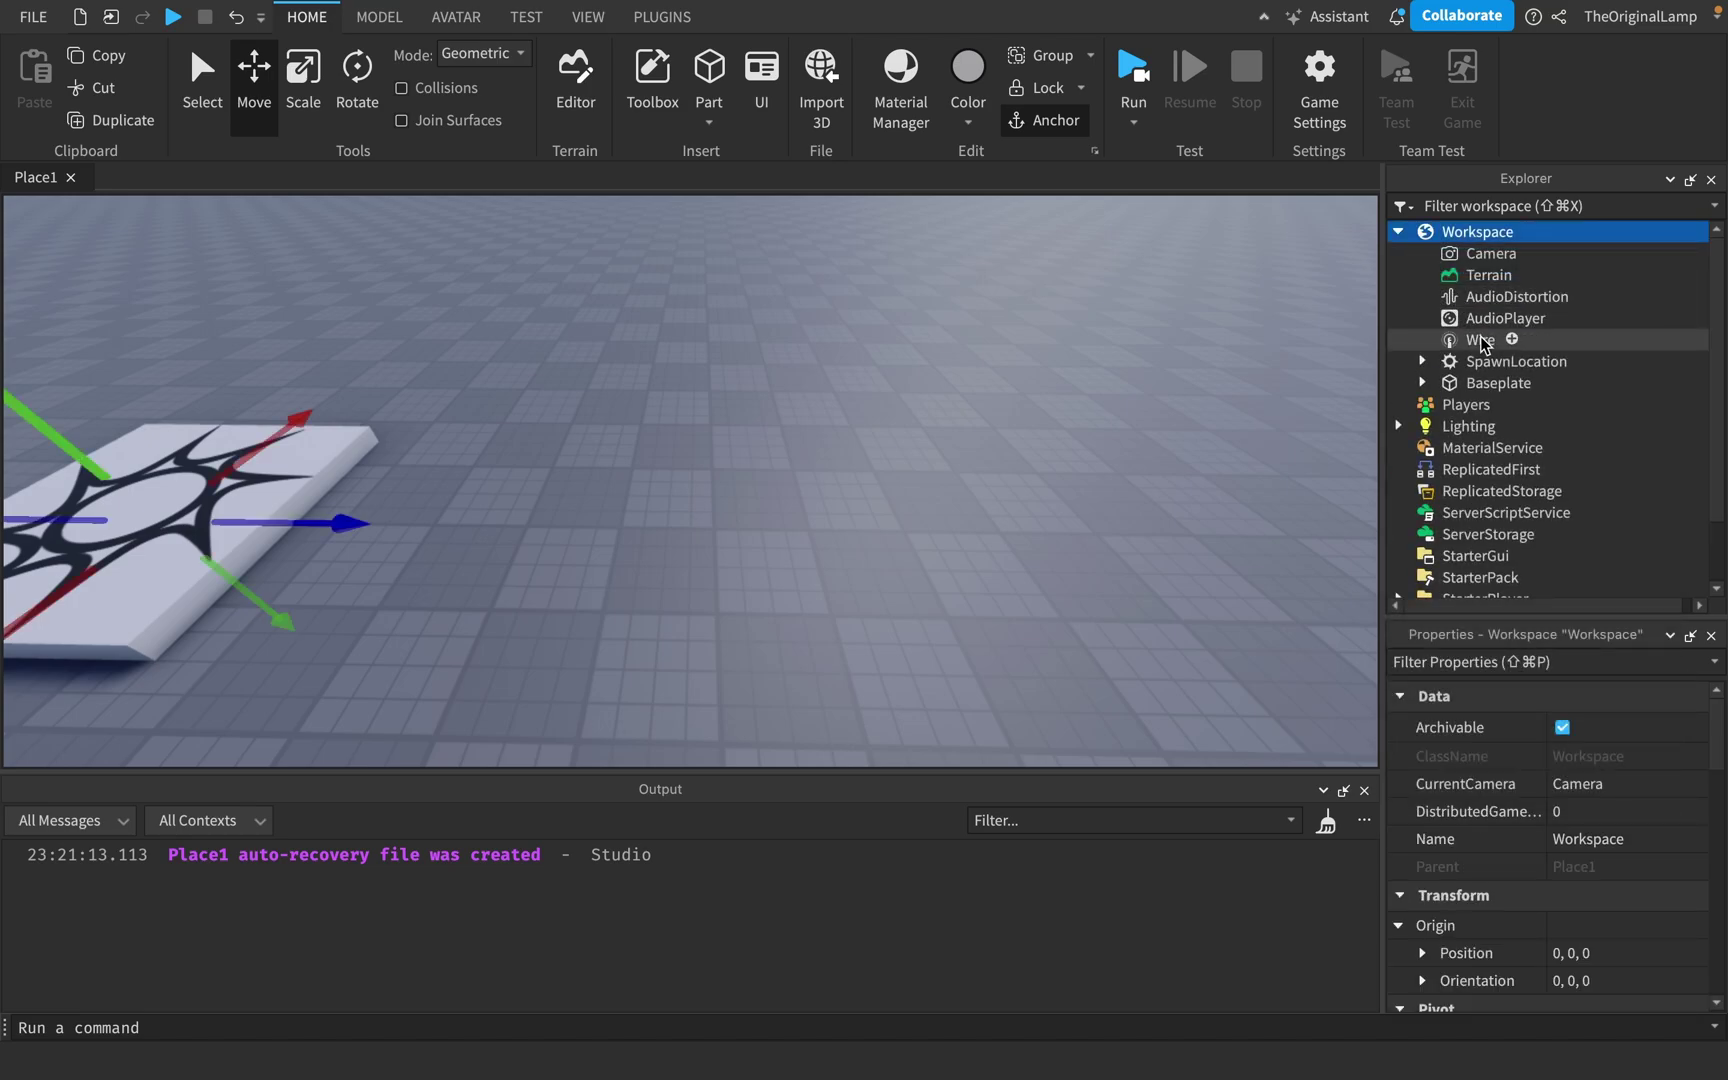
drag(1470, 340, 1477, 325)
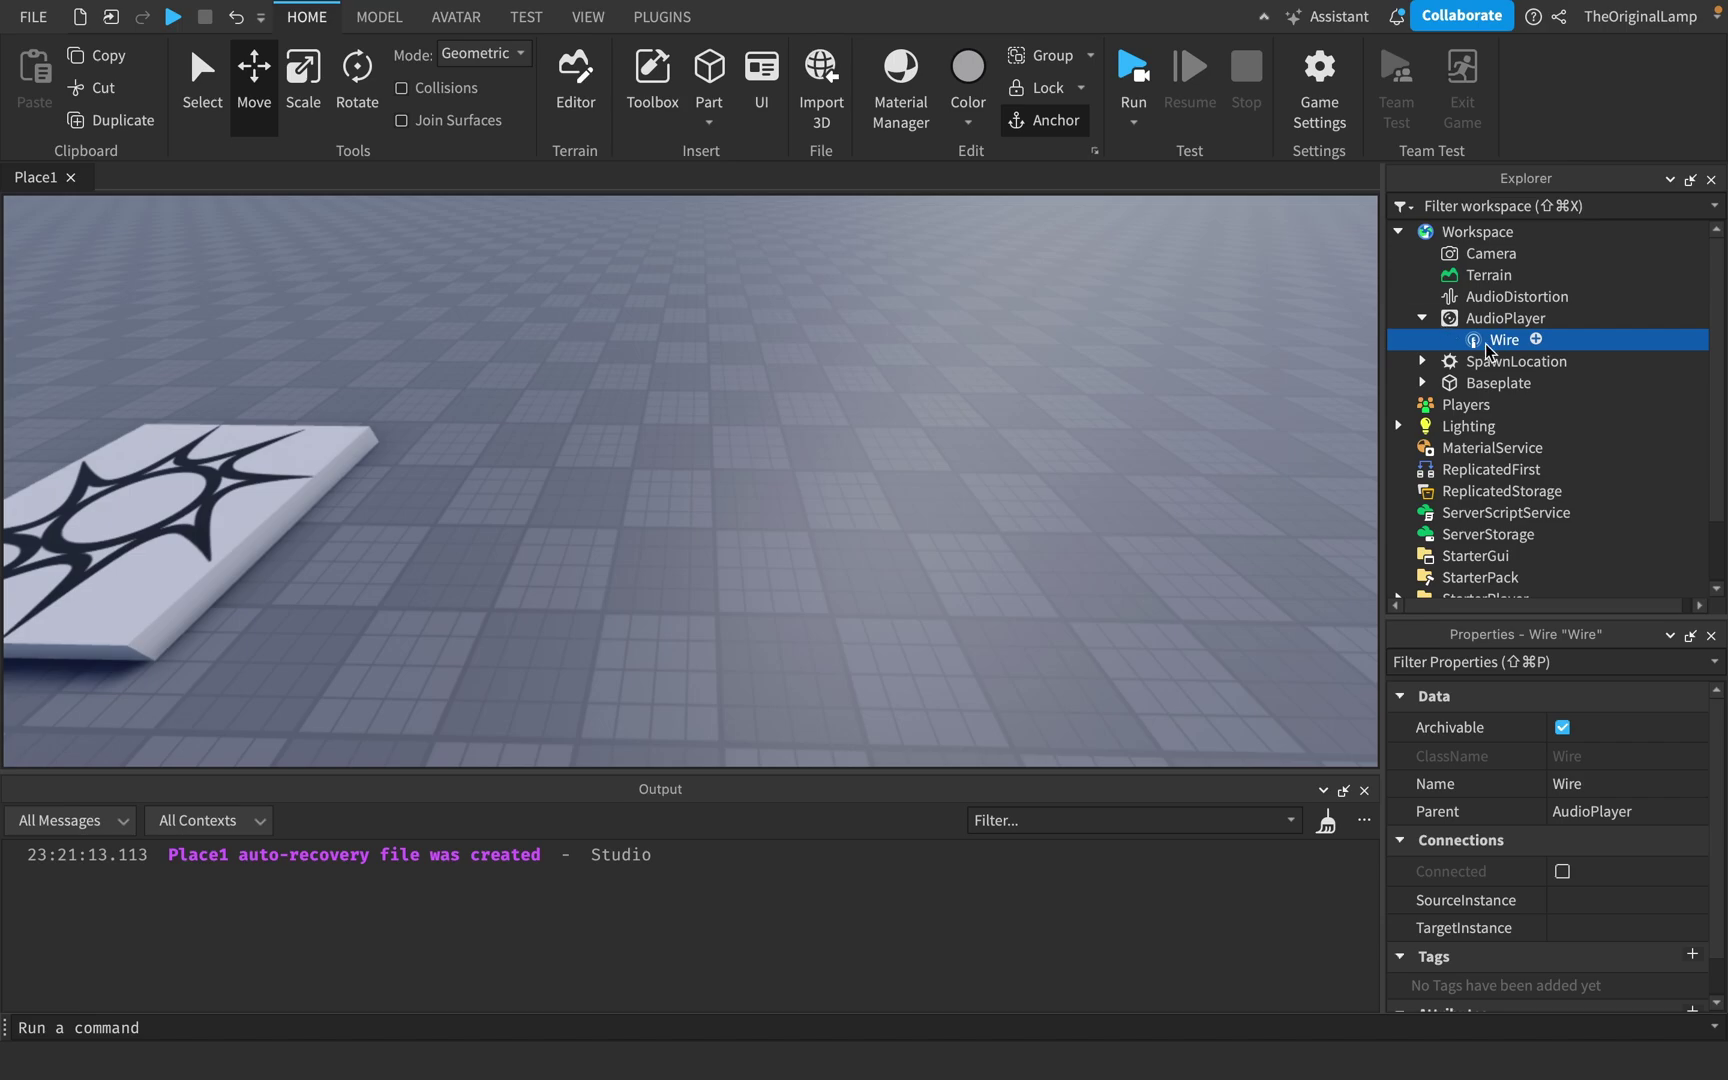
- Set the Wire's SourceInstance to AudioPlayer and TargetInstance to AudioDistortion
click(1482, 319)
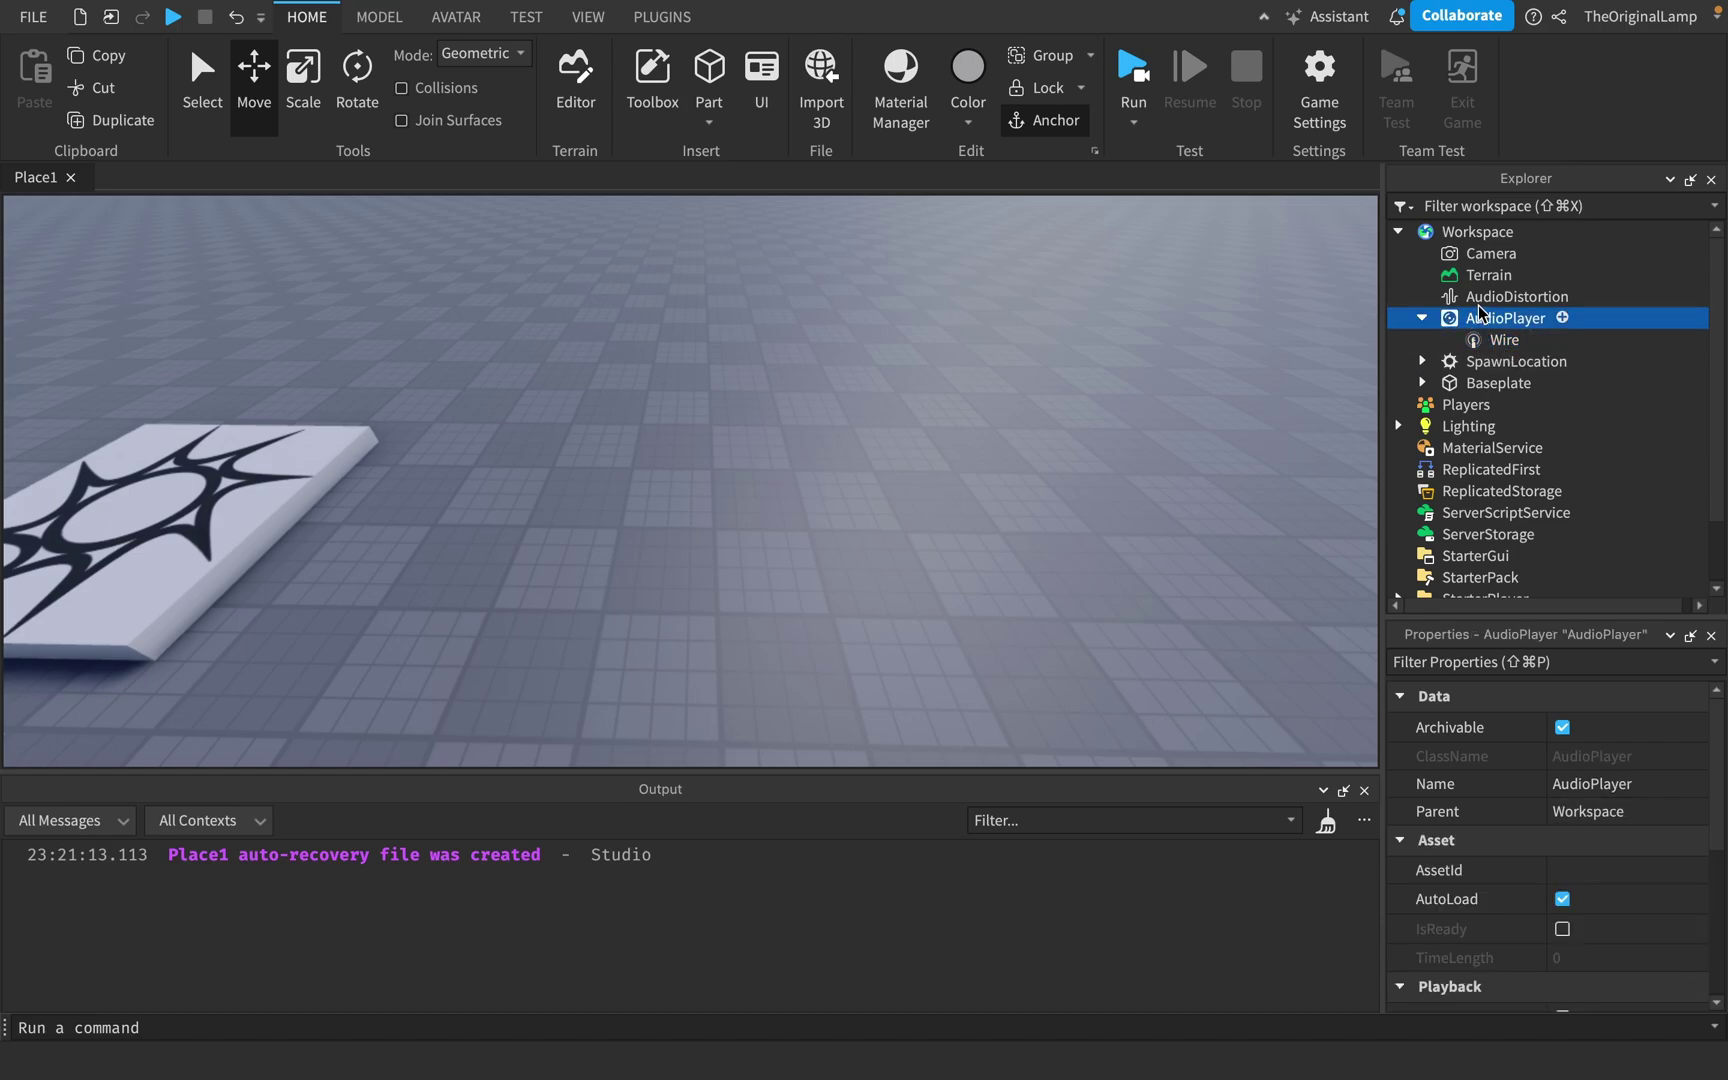
click(1478, 340)
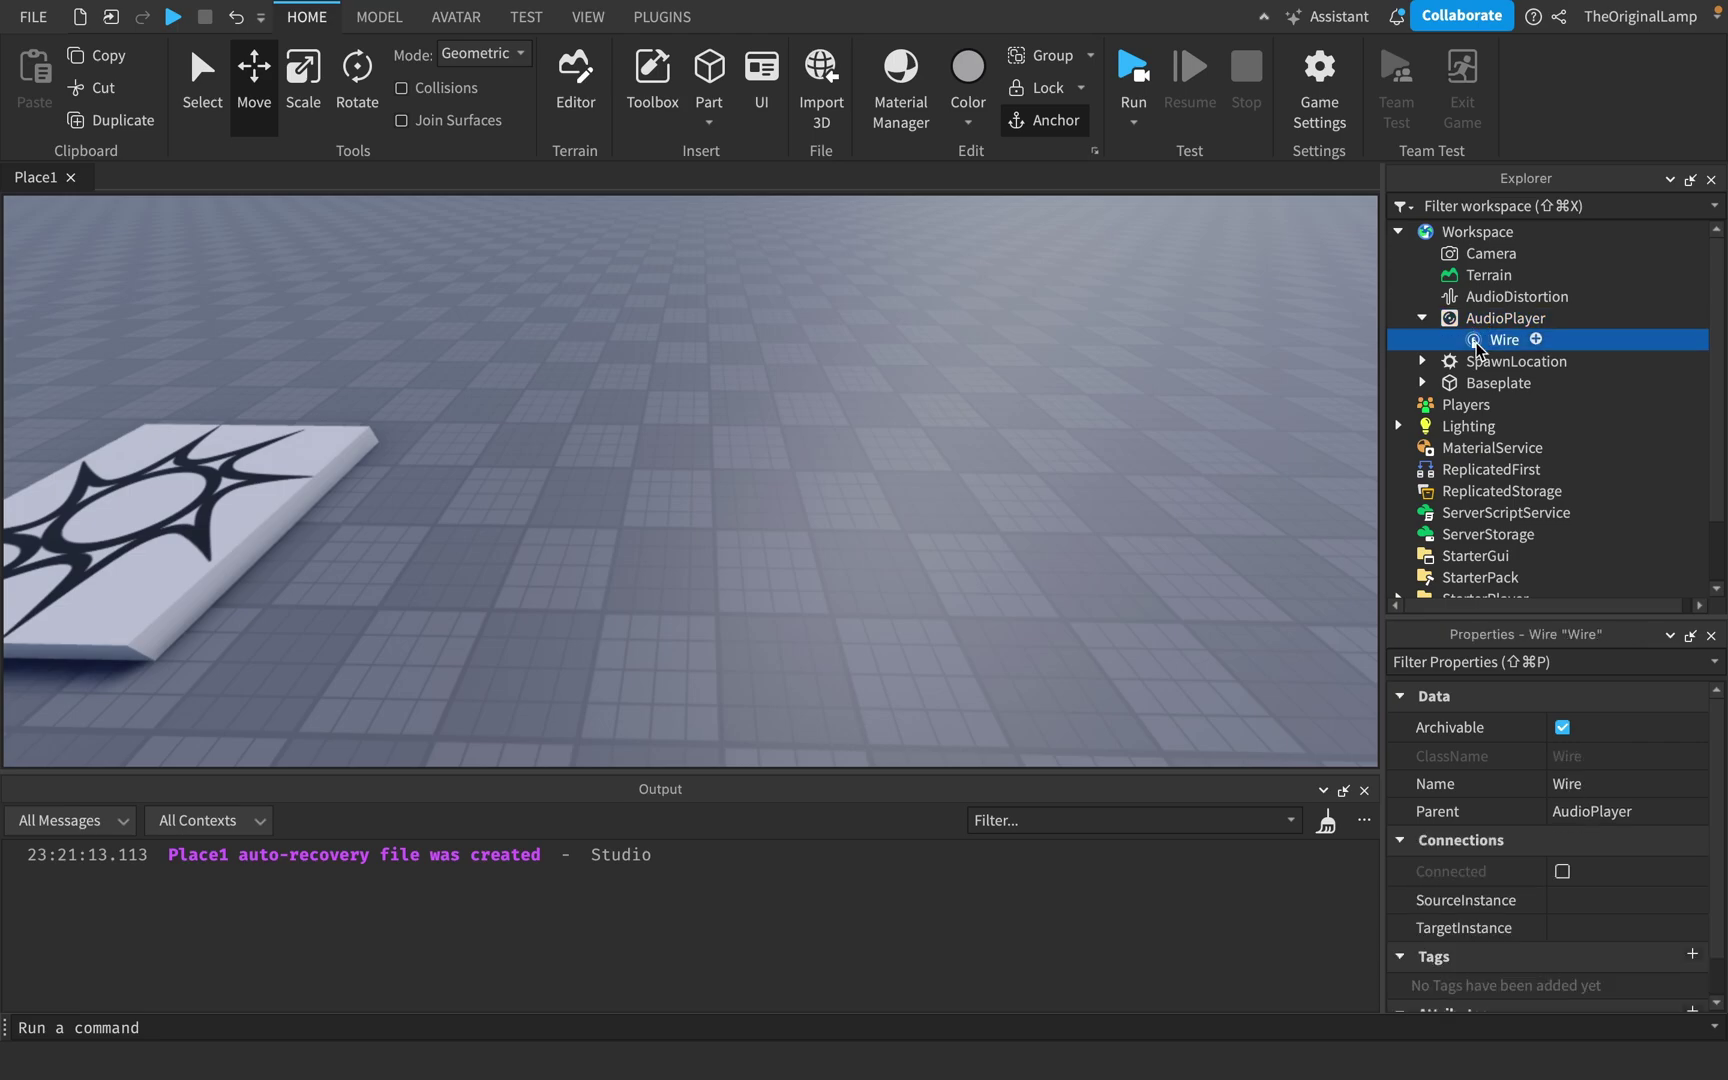
click(1435, 900)
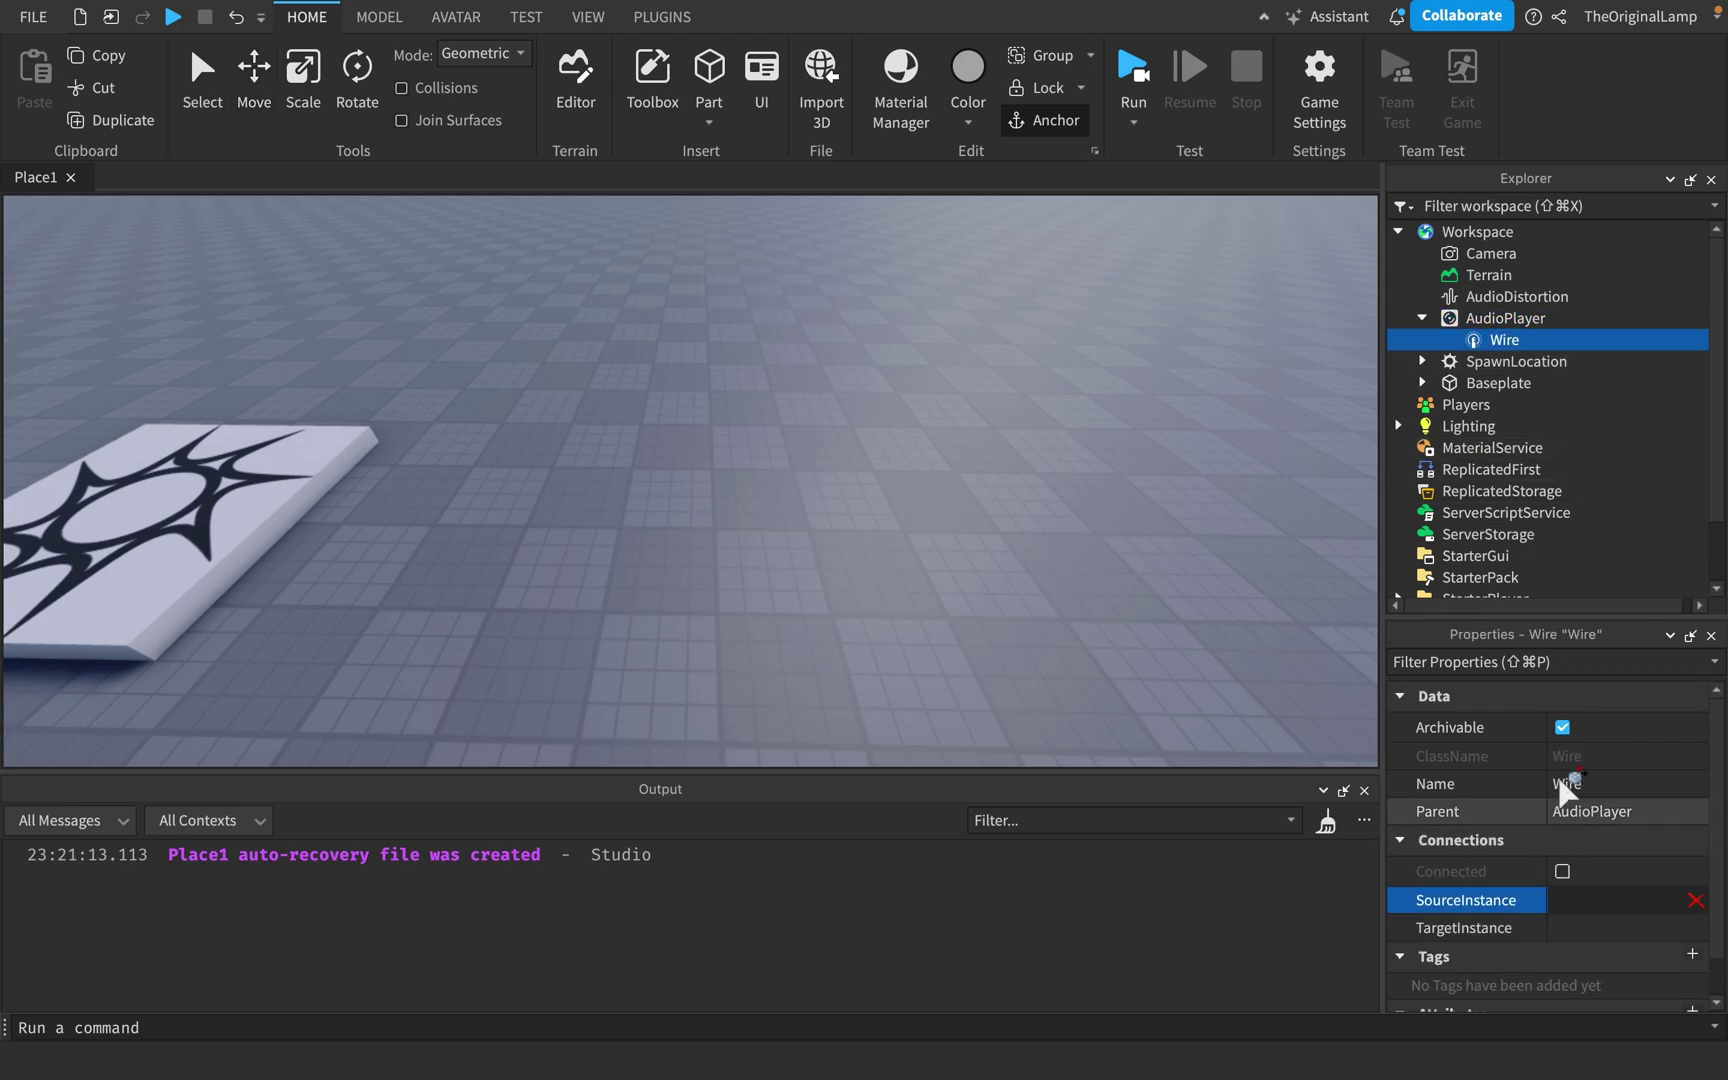
click(1510, 318)
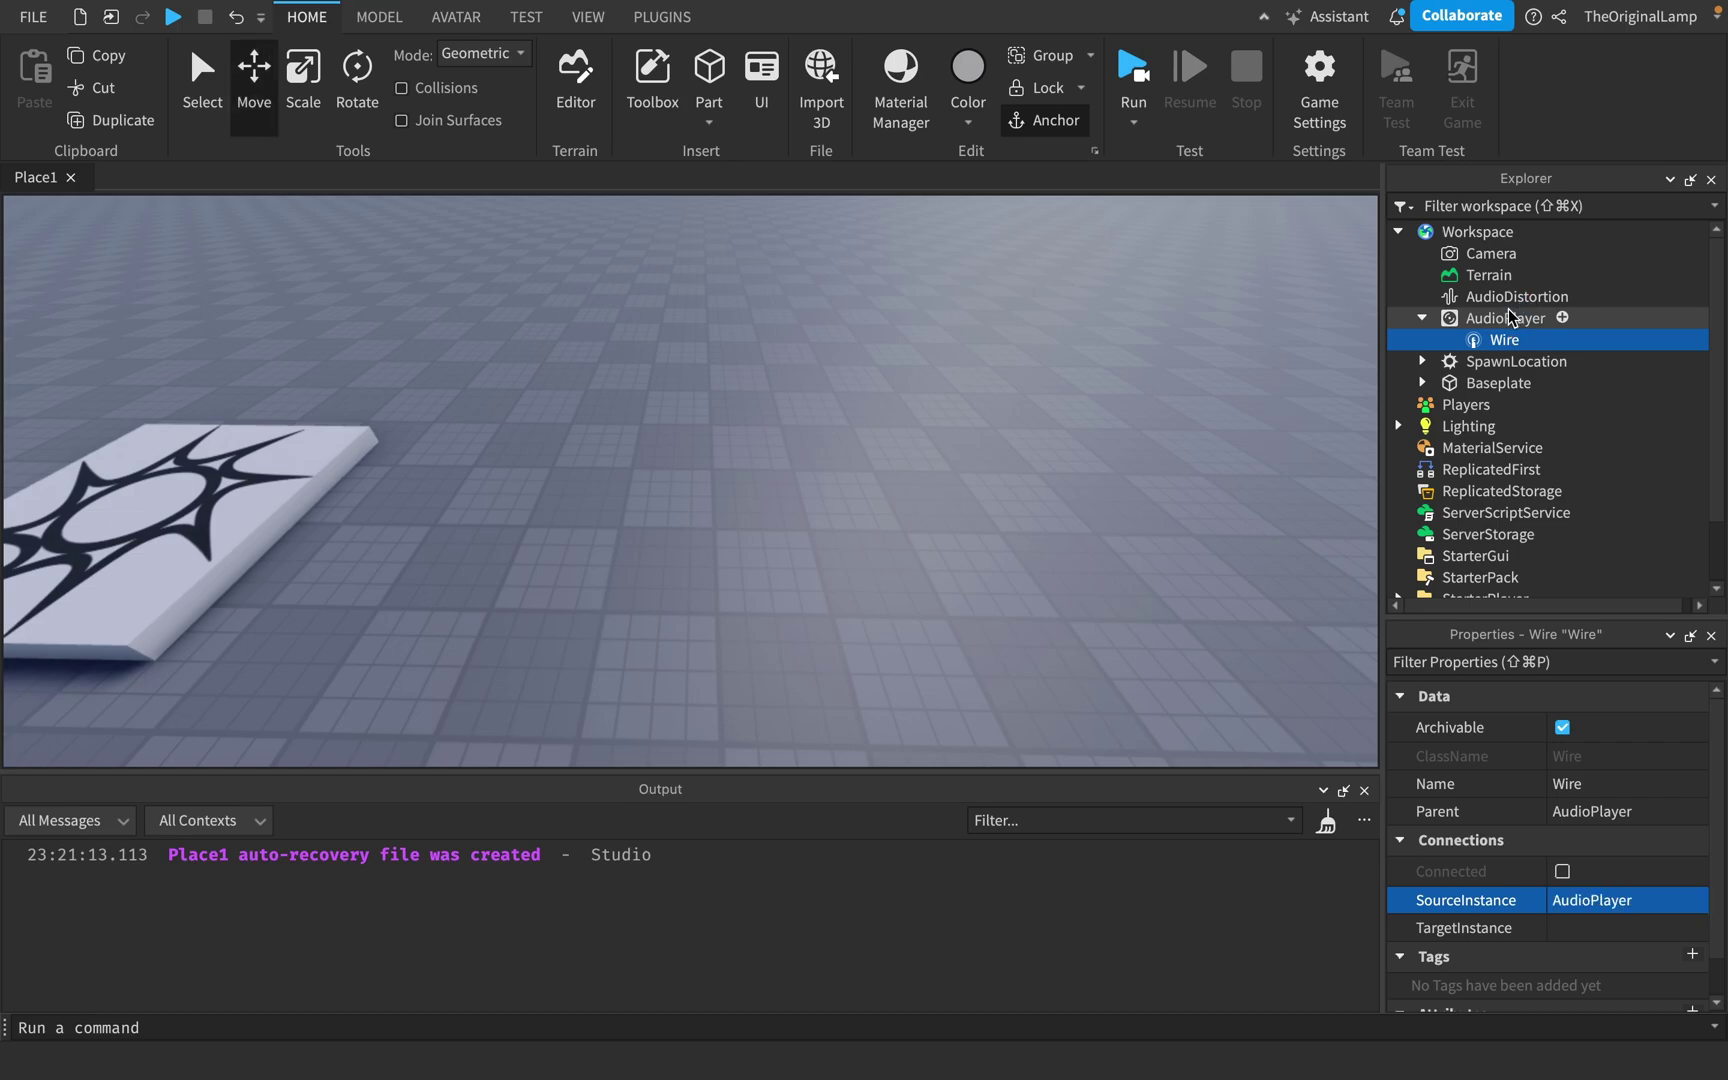
click(1640, 927)
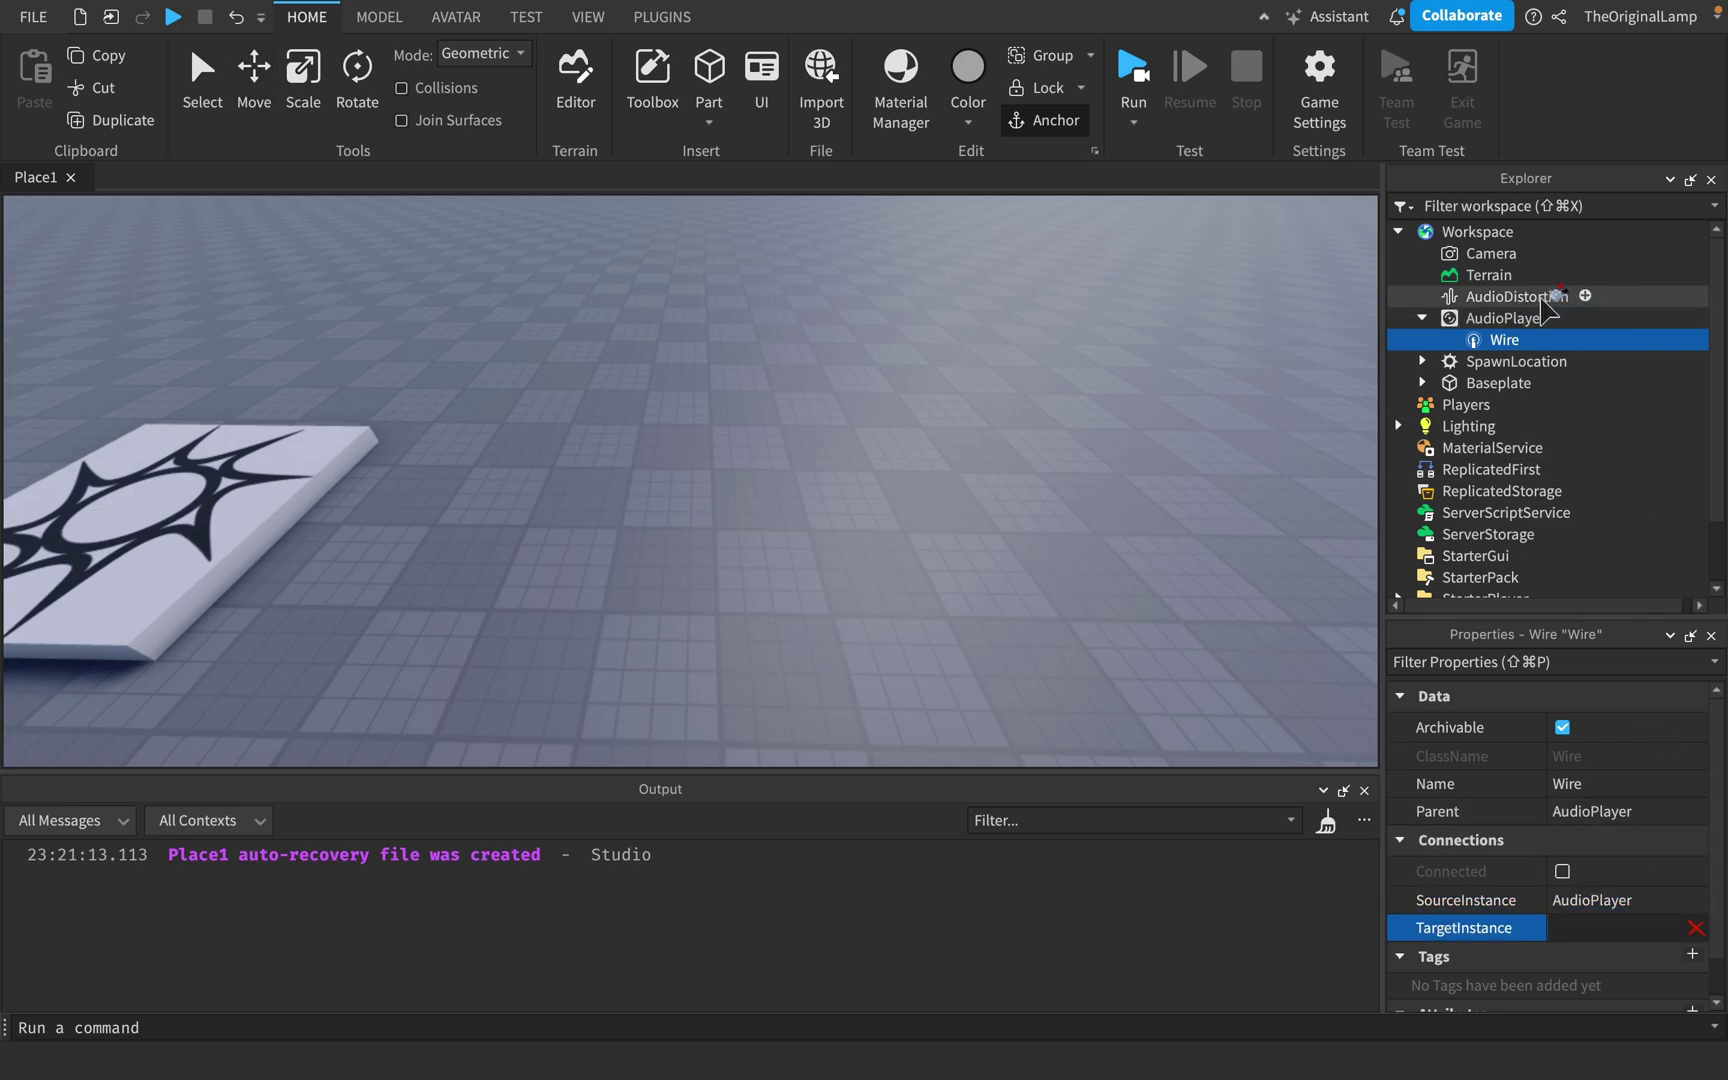
click(1538, 300)
click(1533, 300)
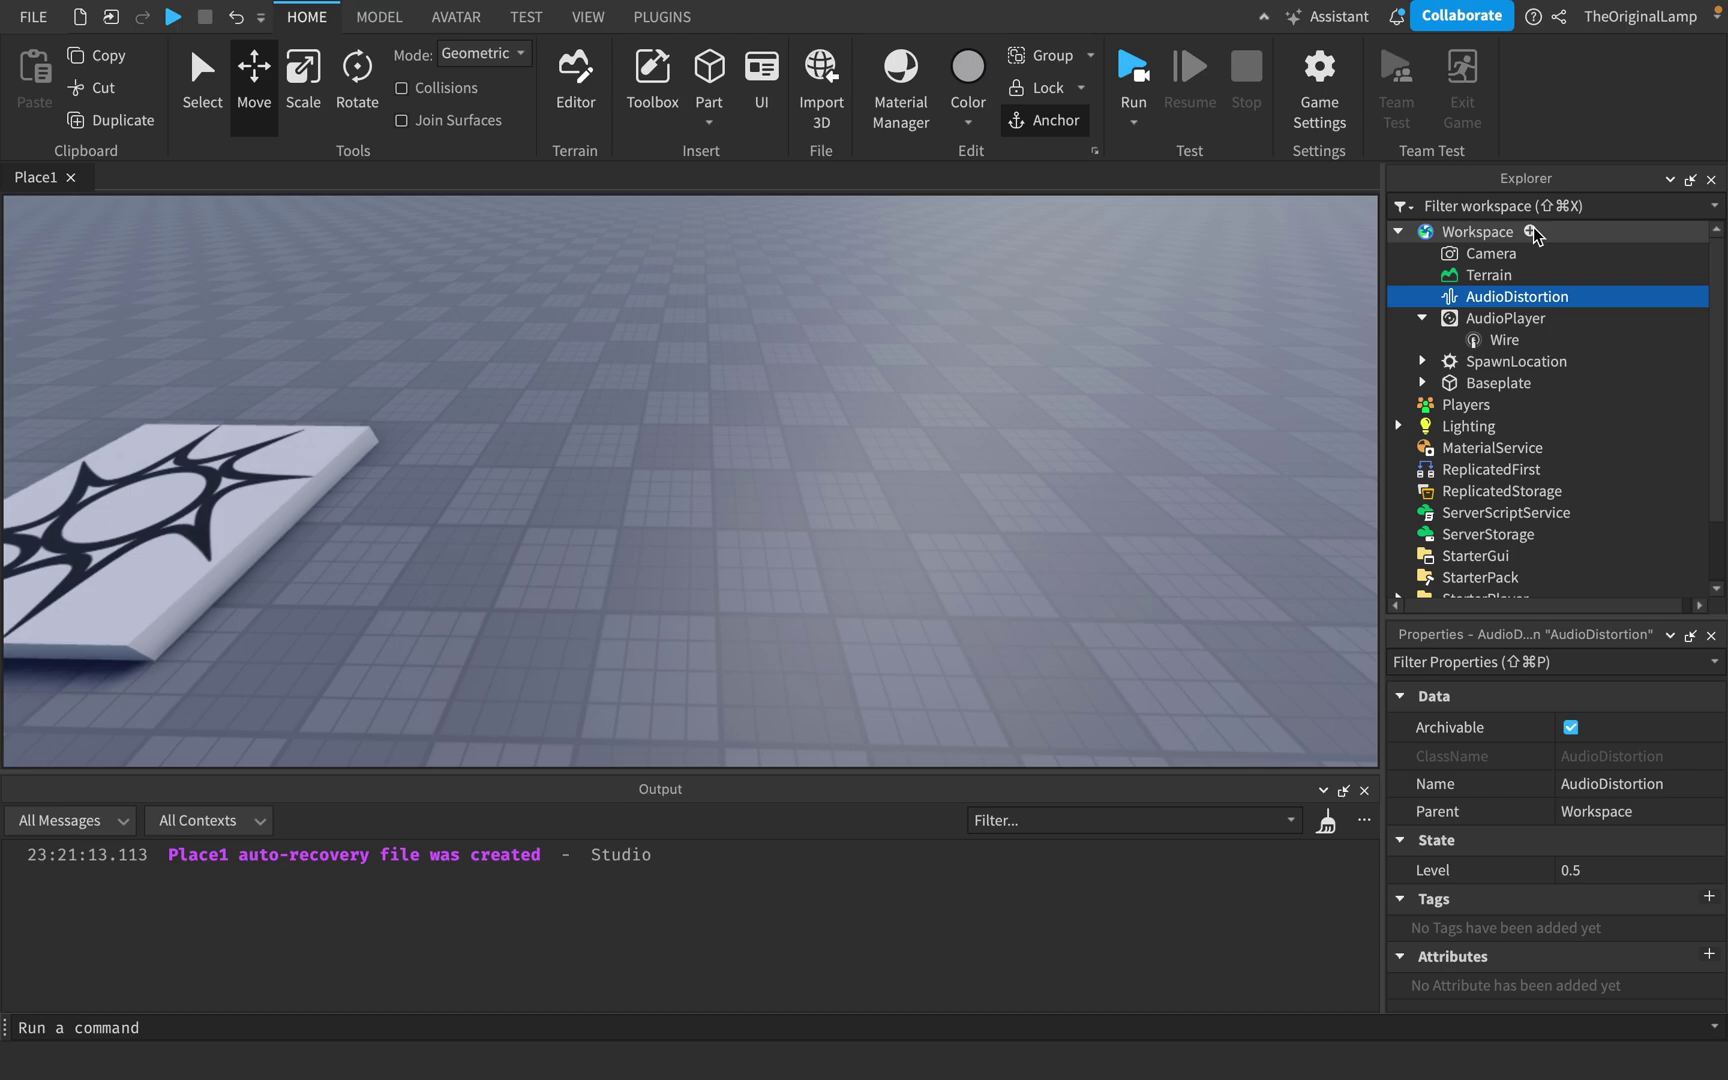
- Insert an AudioEmitter and a new Wire, and move the Wire under the AudioEmitter
click(1531, 232)
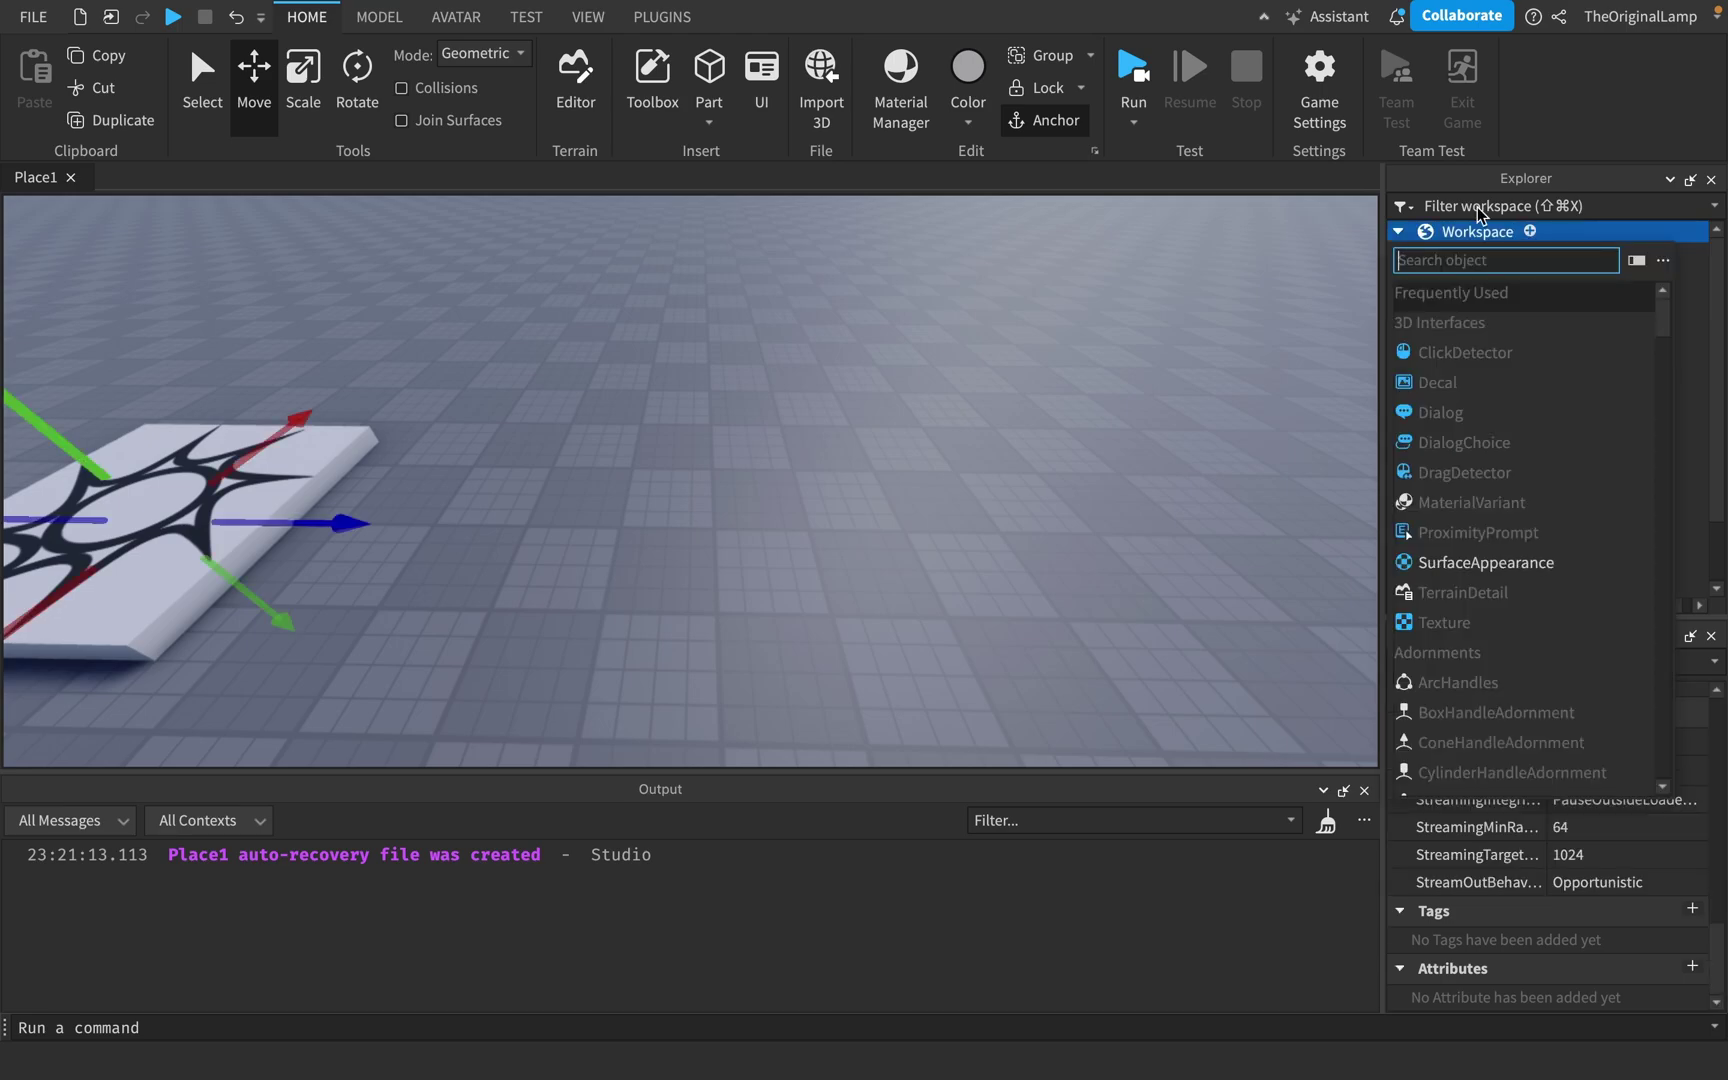
text(audi)
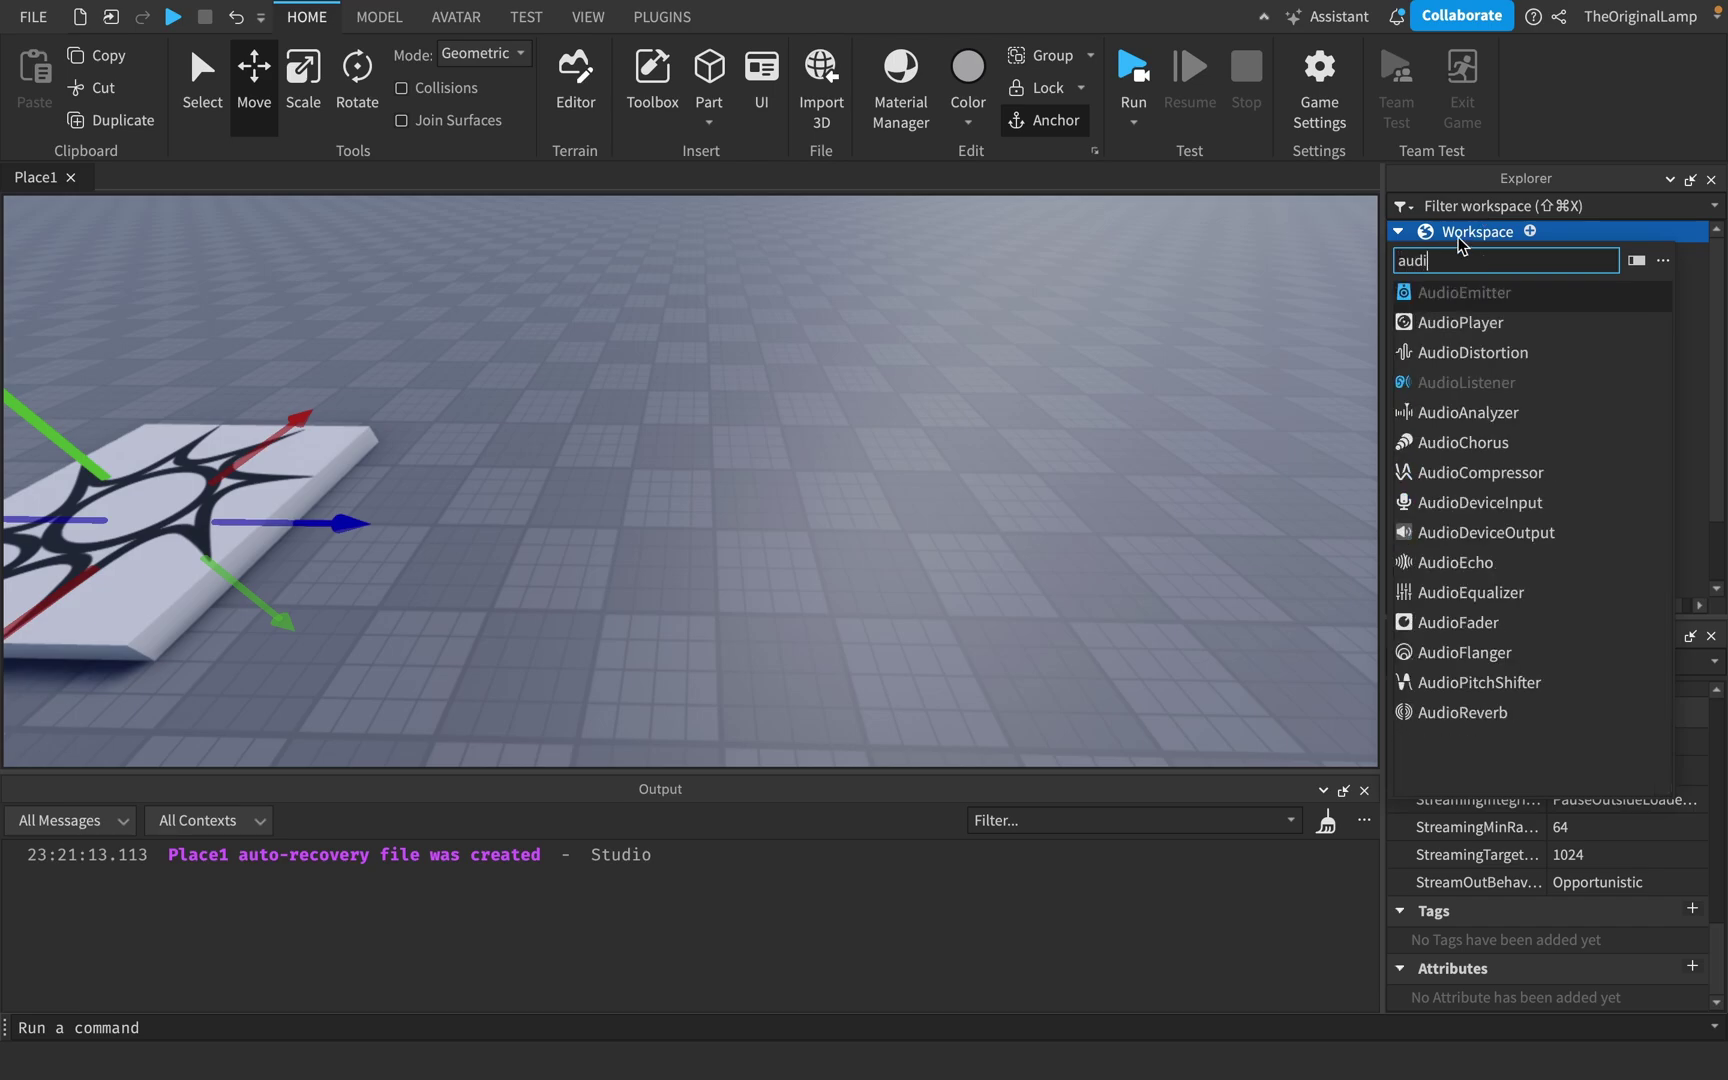
click(1462, 300)
click(1531, 233)
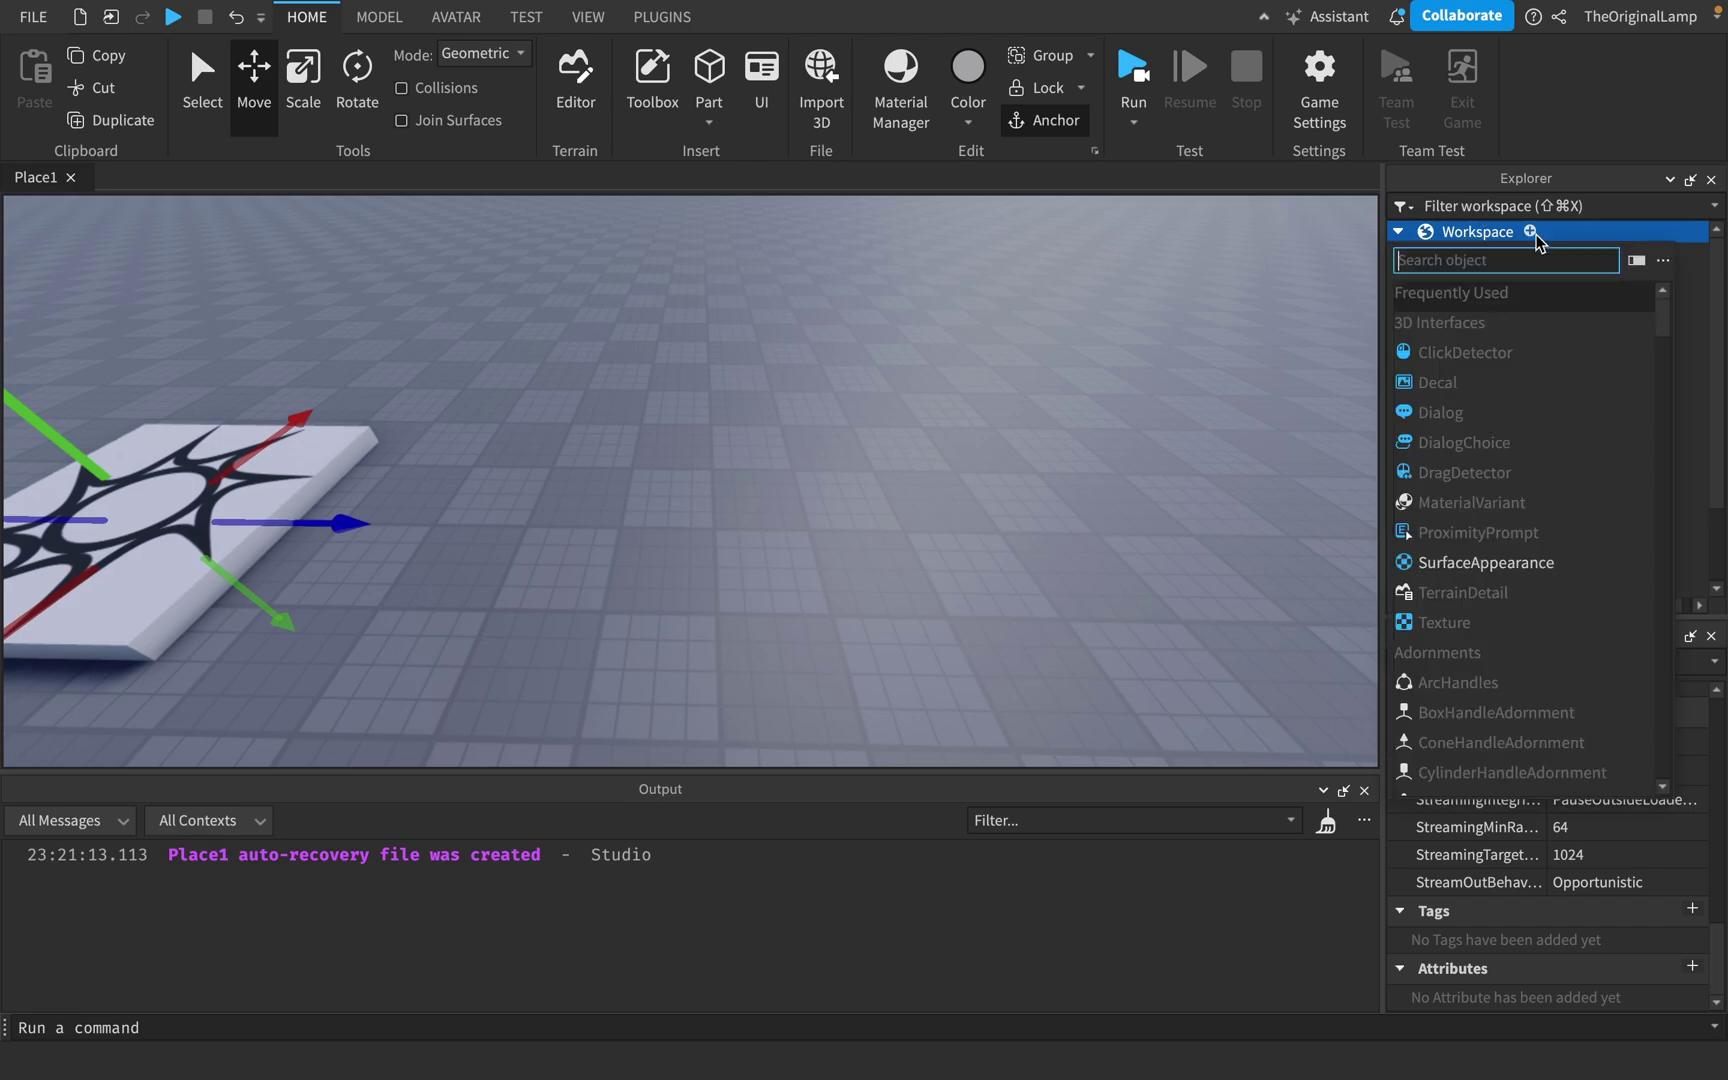
text(wire)
click(1487, 294)
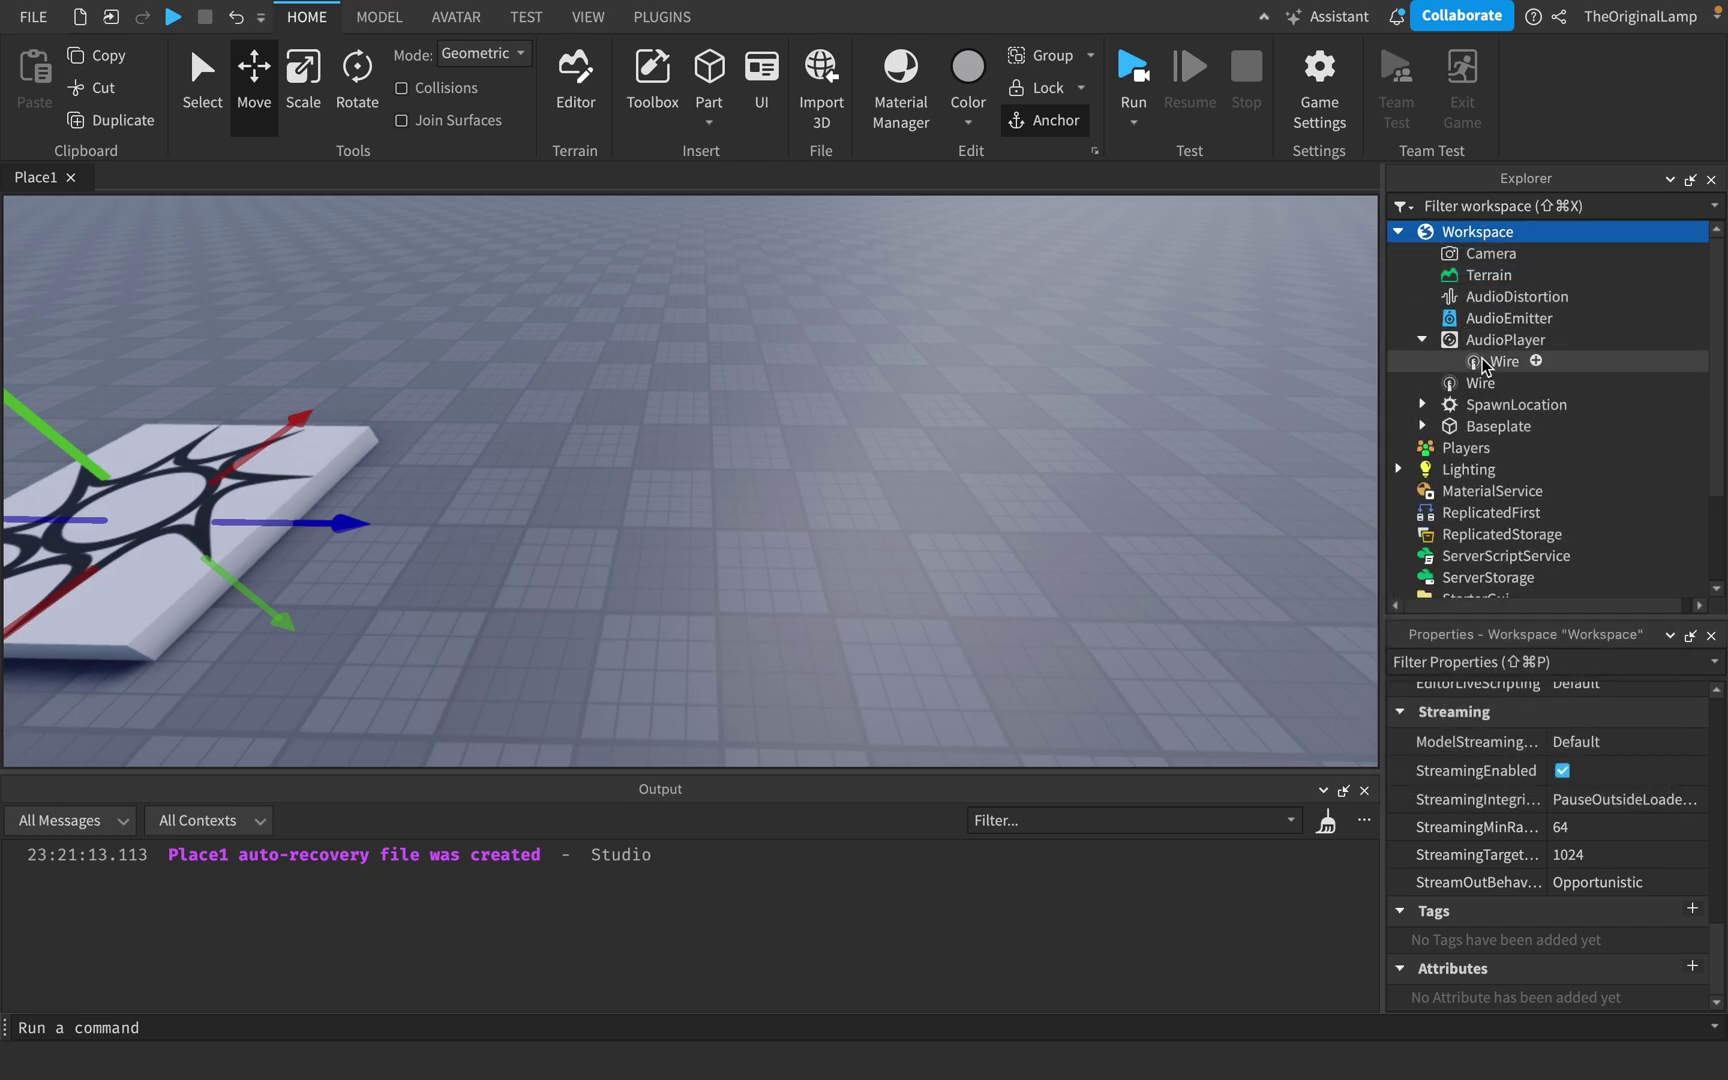
drag(1471, 375, 1482, 320)
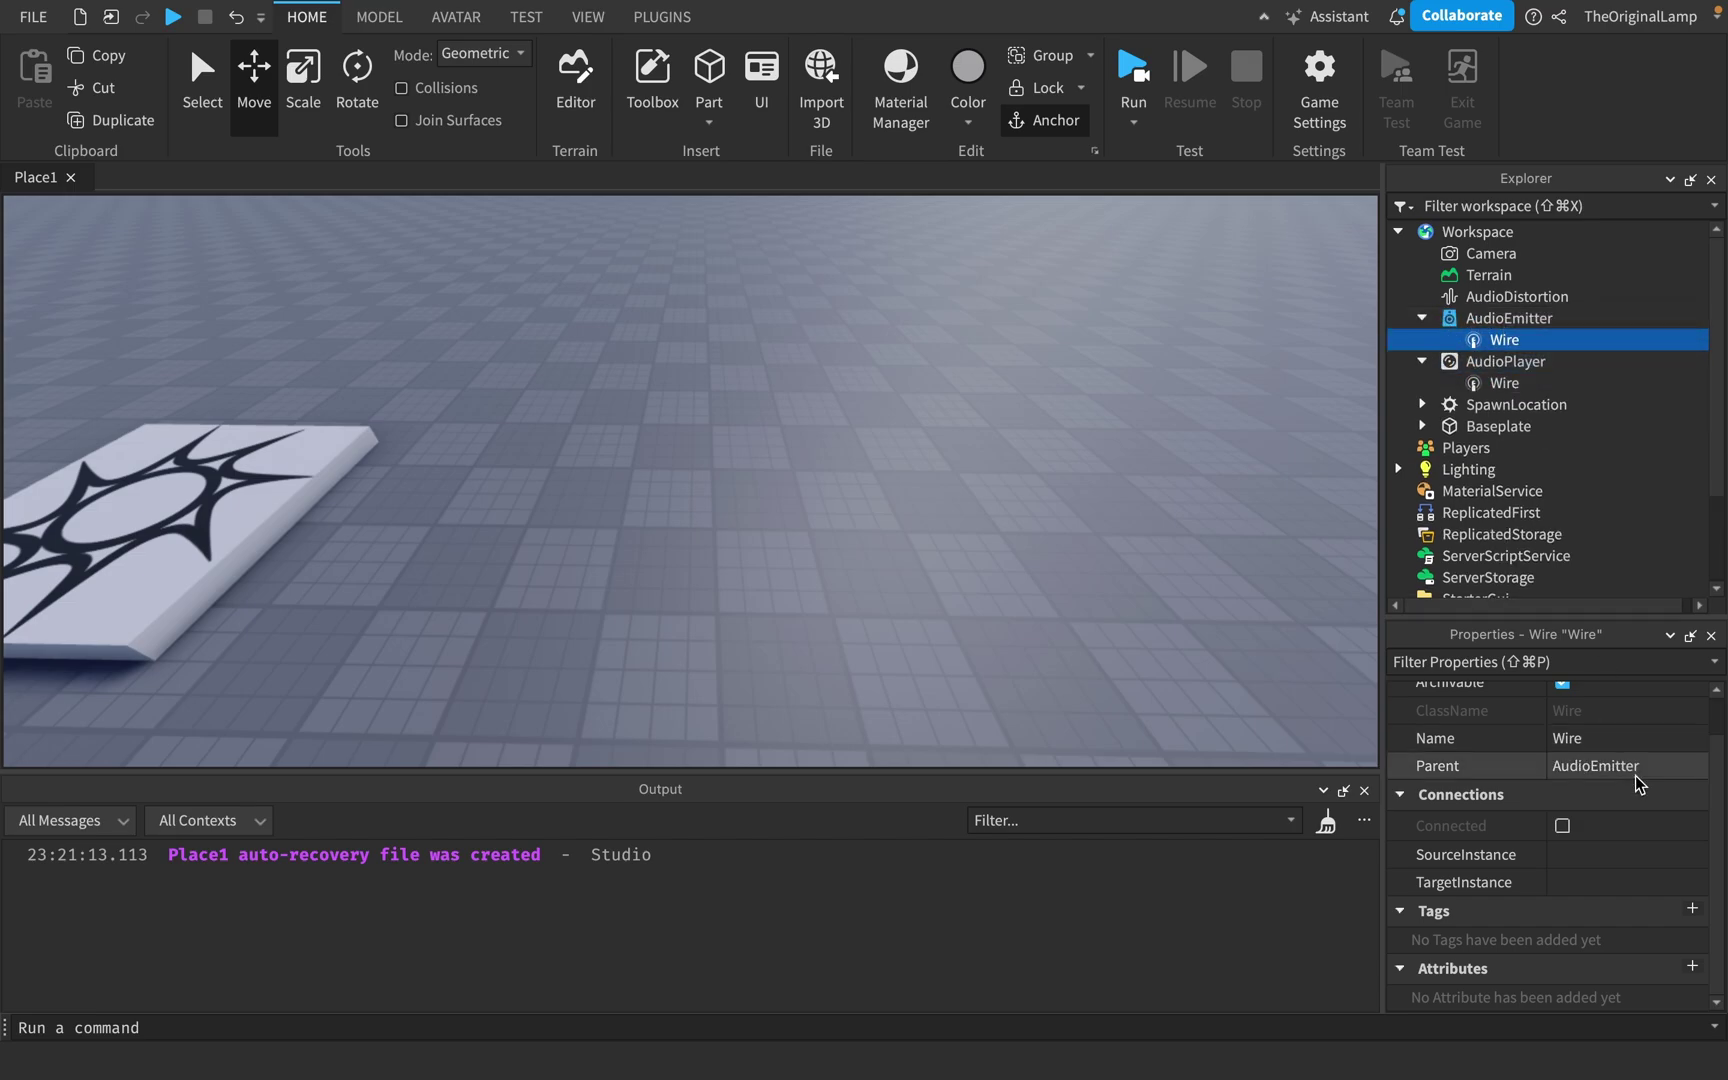
- Set the second Wire's source to AudioDistortion and its target to AudioEmitter
click(1617, 868)
click(1575, 296)
click(1617, 882)
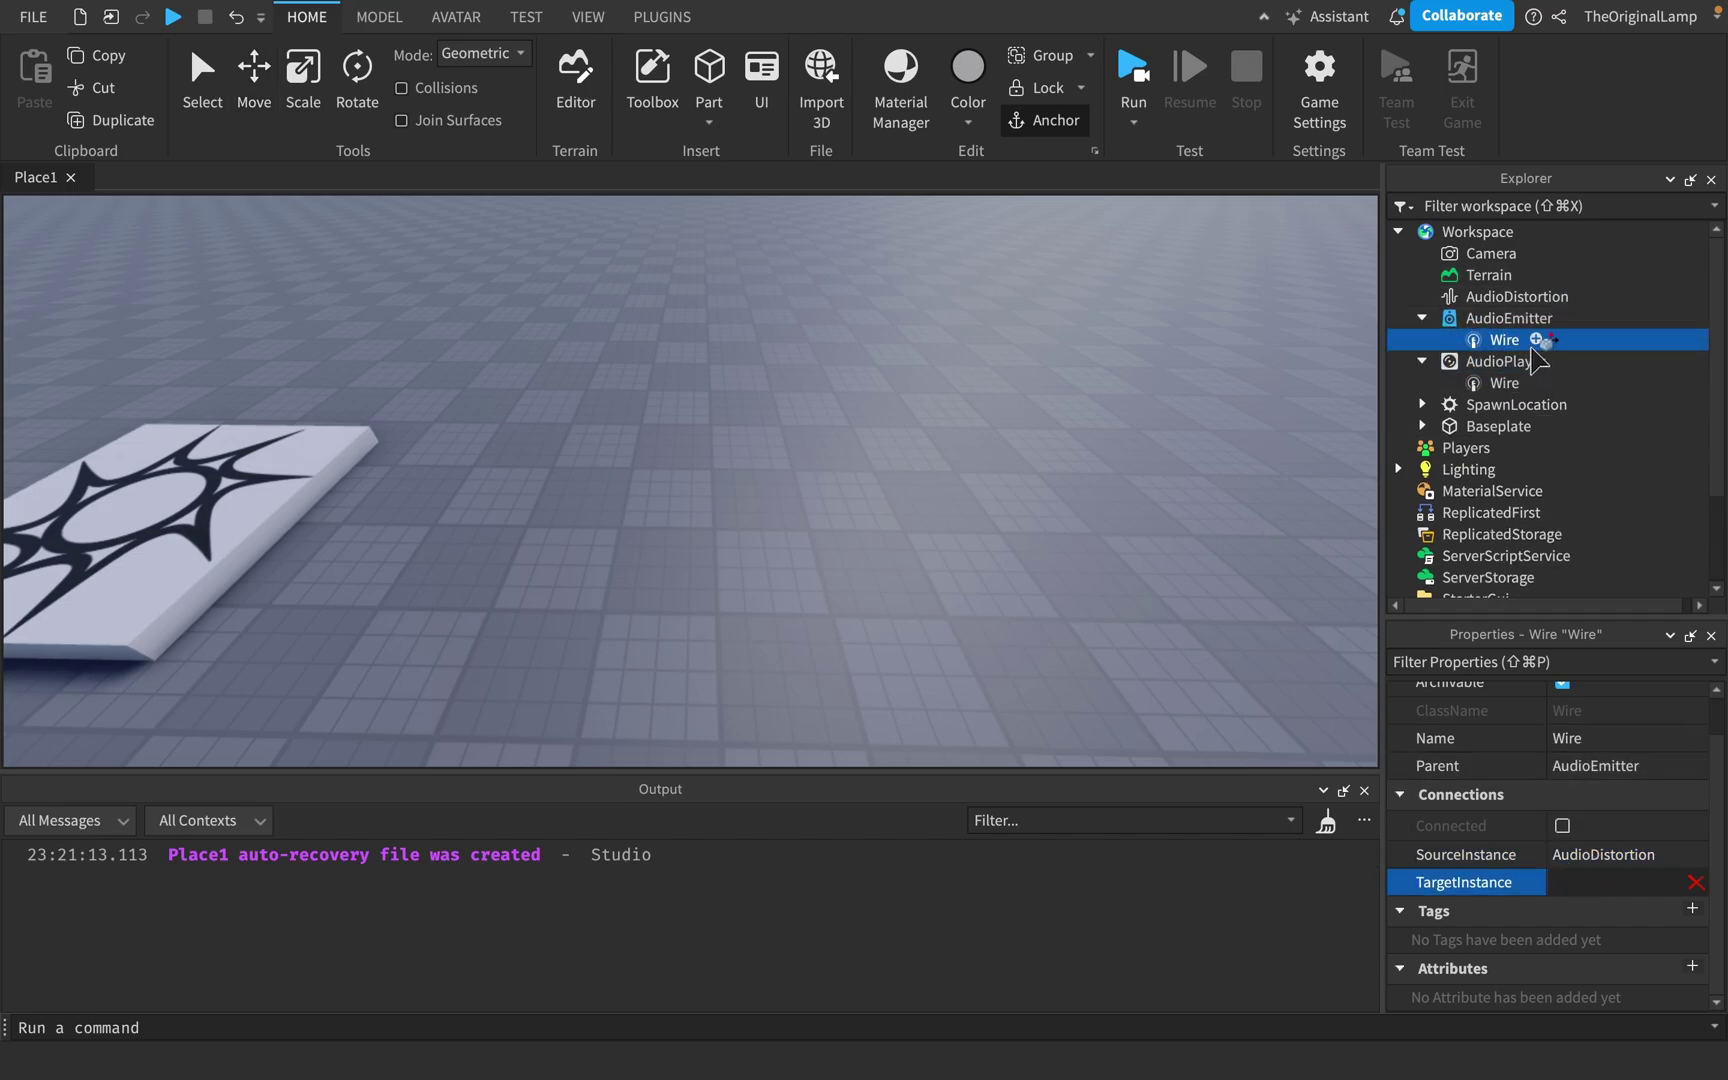
click(1520, 322)
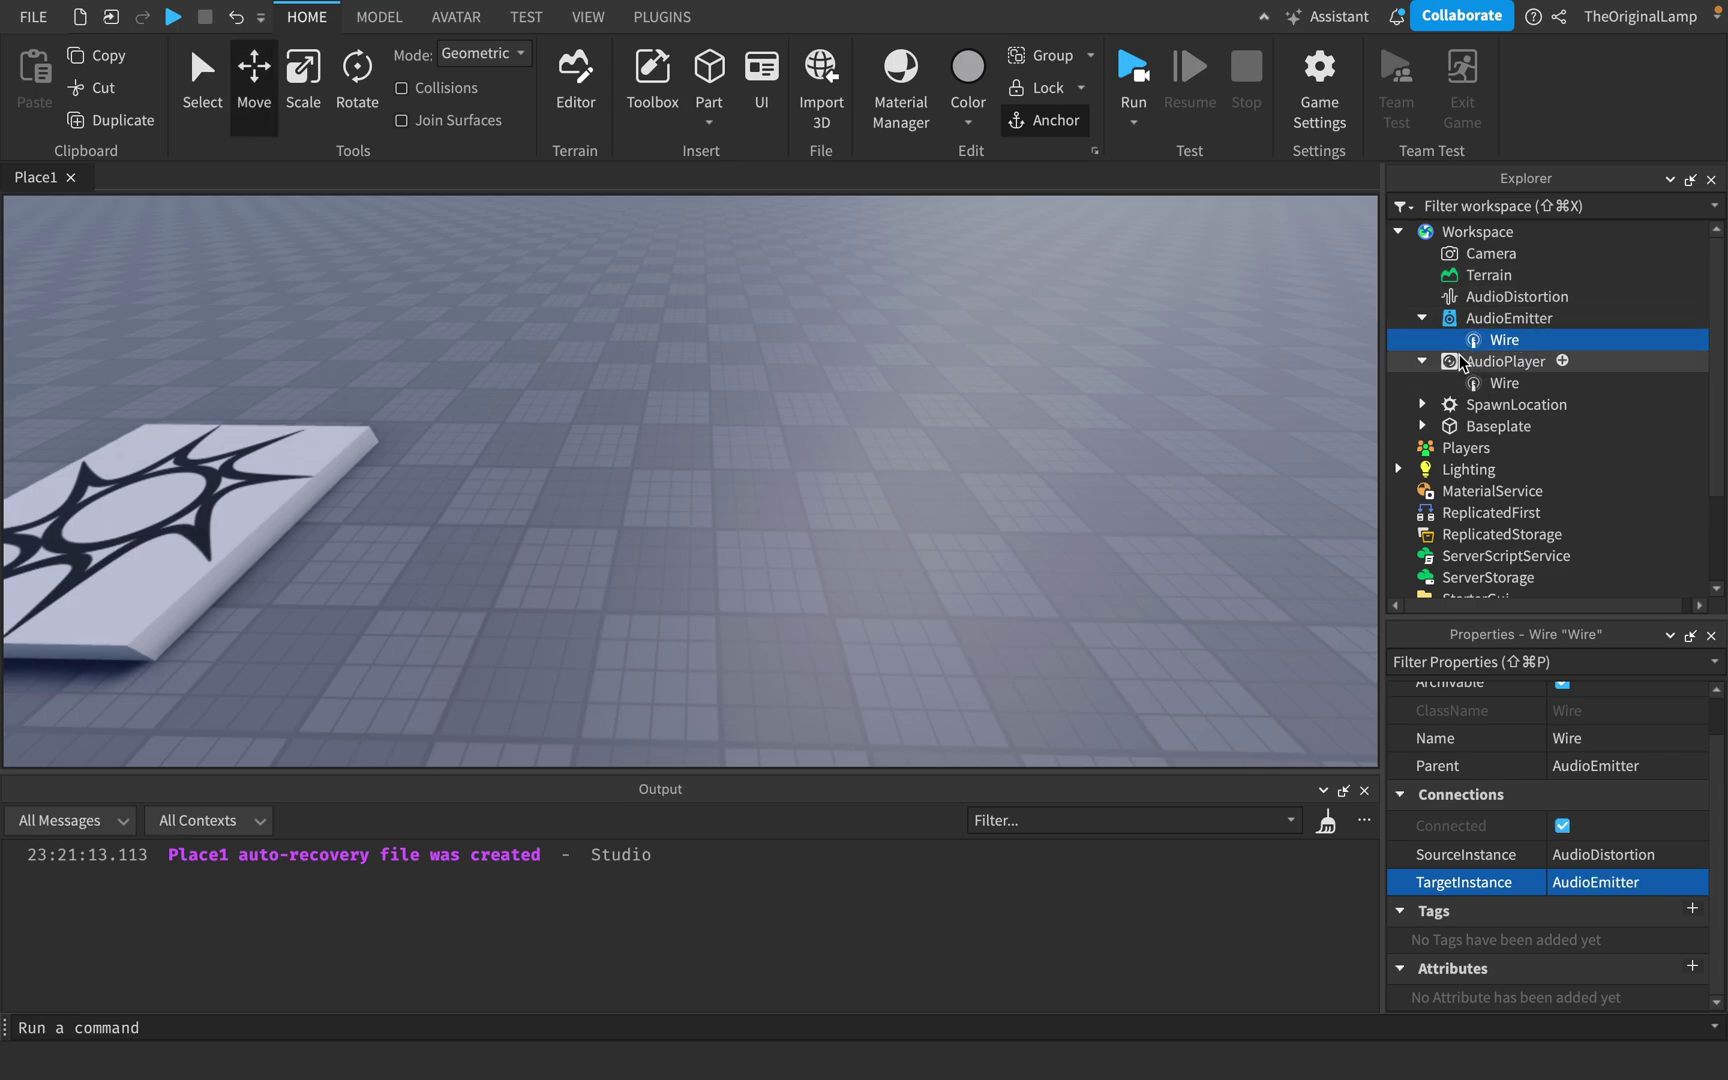
click(1497, 360)
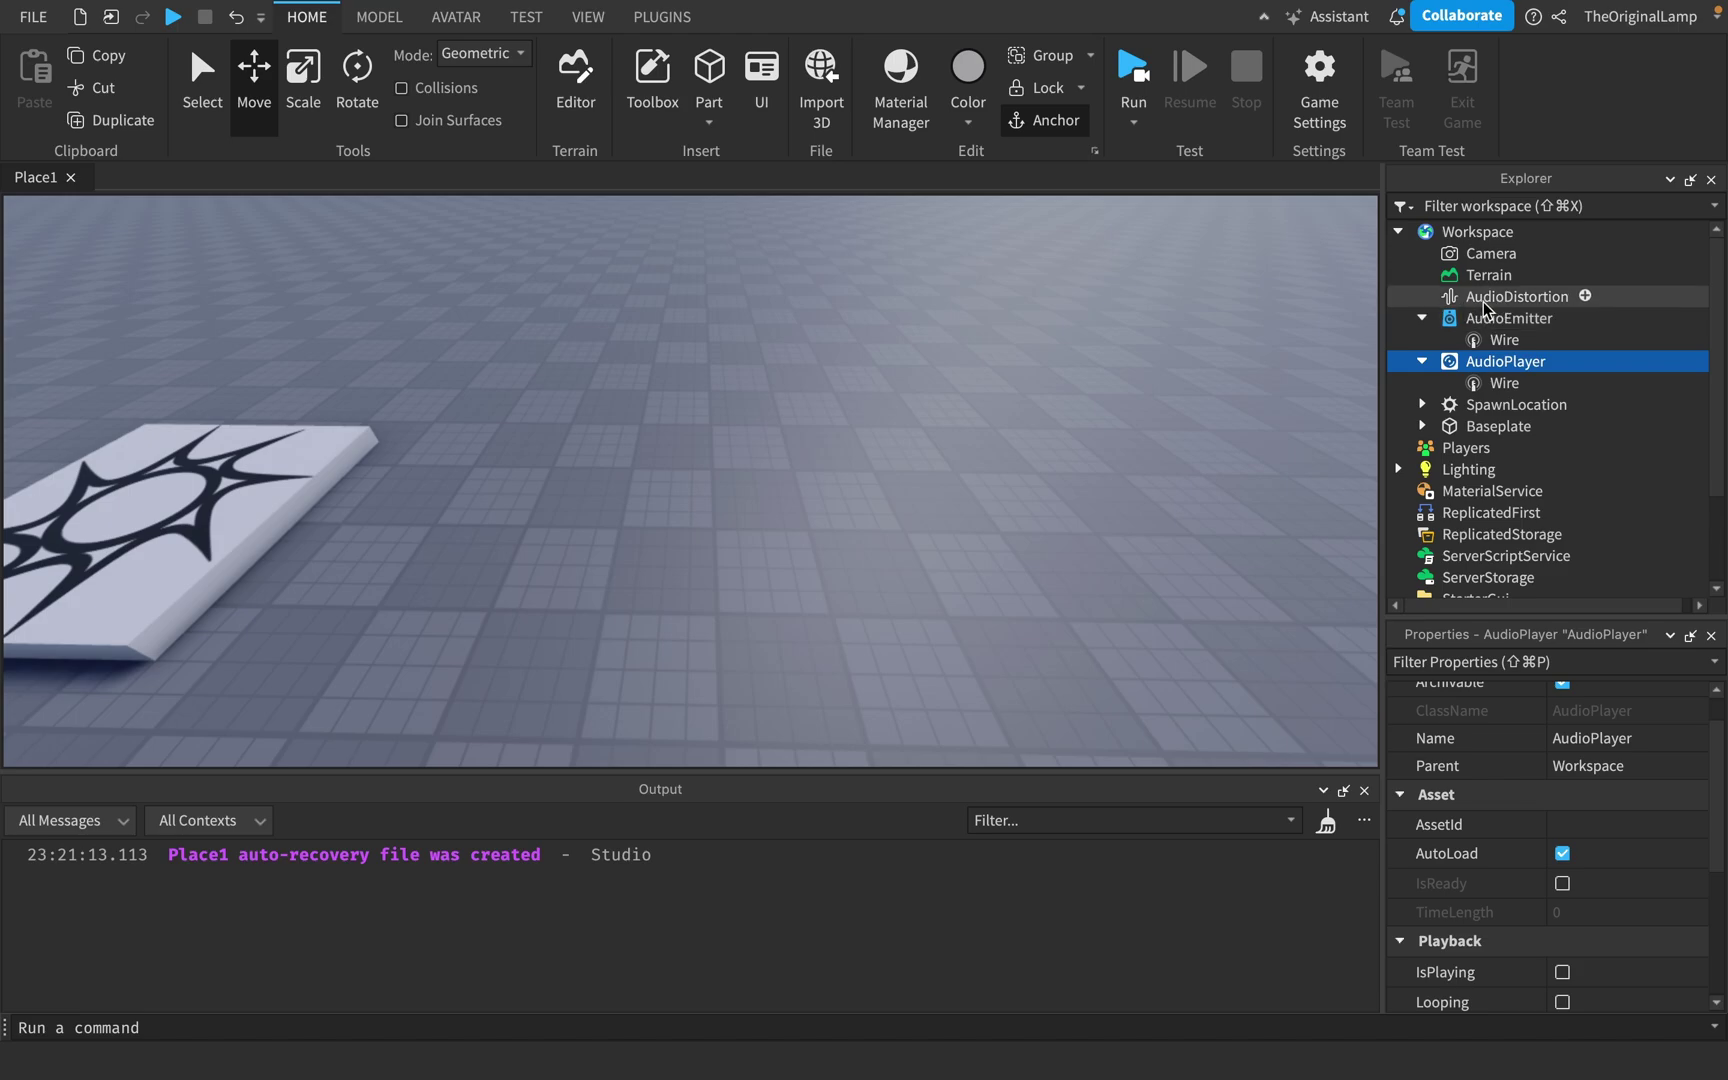
- Insert a Part, duplicate it and move the copy into place
scroll(1099, 366, up, 5)
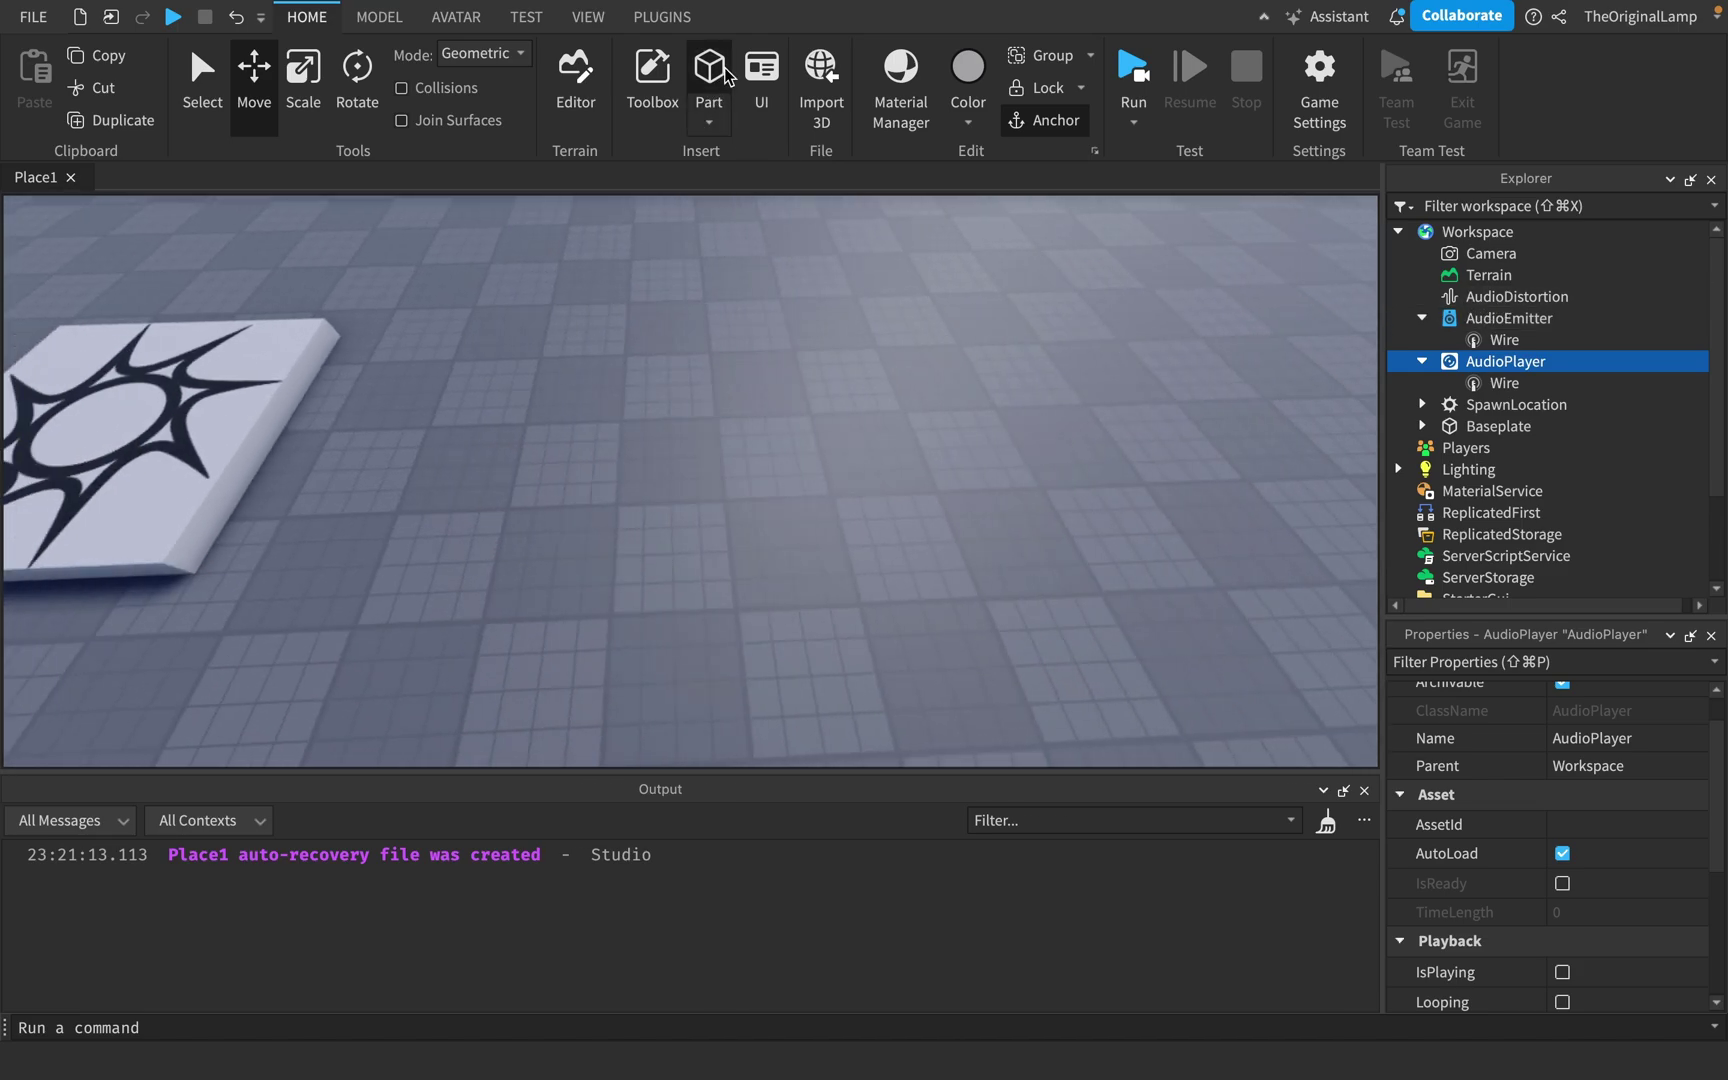
click(709, 75)
key(ctrl+d)
drag(929, 463, 945, 493)
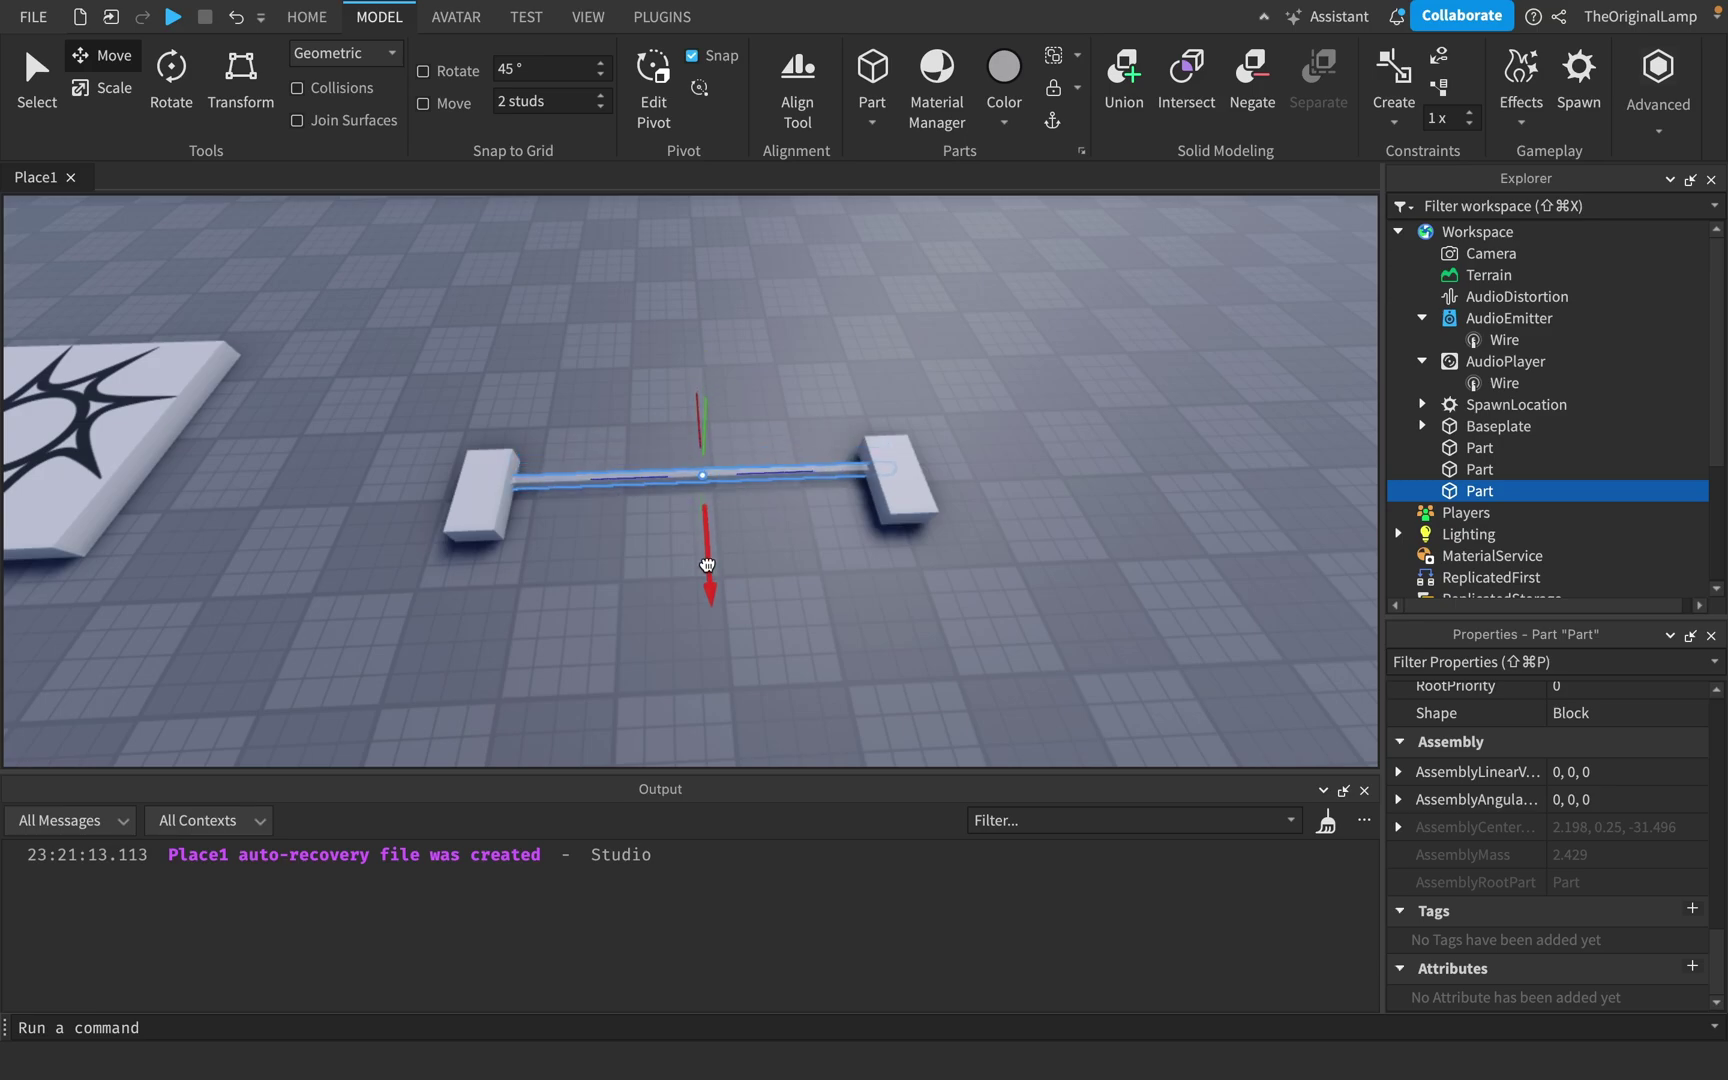
click(968, 405)
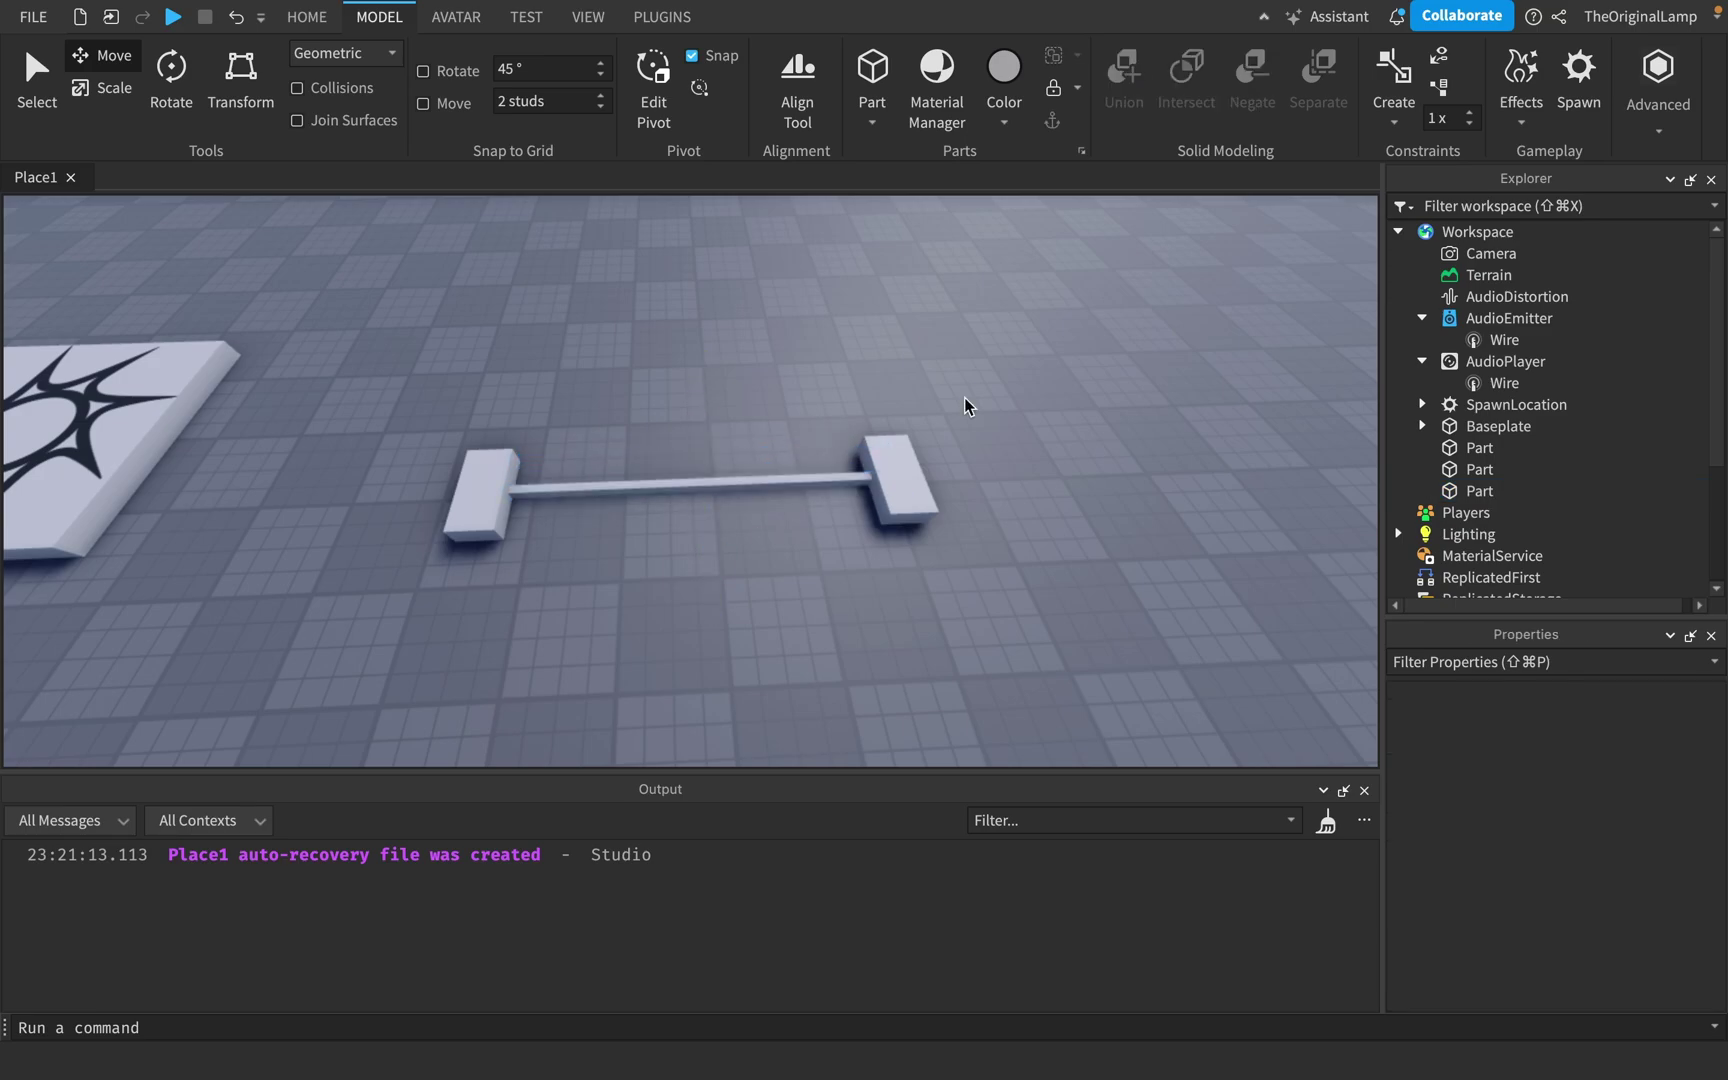
scroll(966, 404, up, 5)
scroll(702, 450, down, 3)
- Review the two end blocks, the connecting bar and the audio objects by selecting each
click(472, 397)
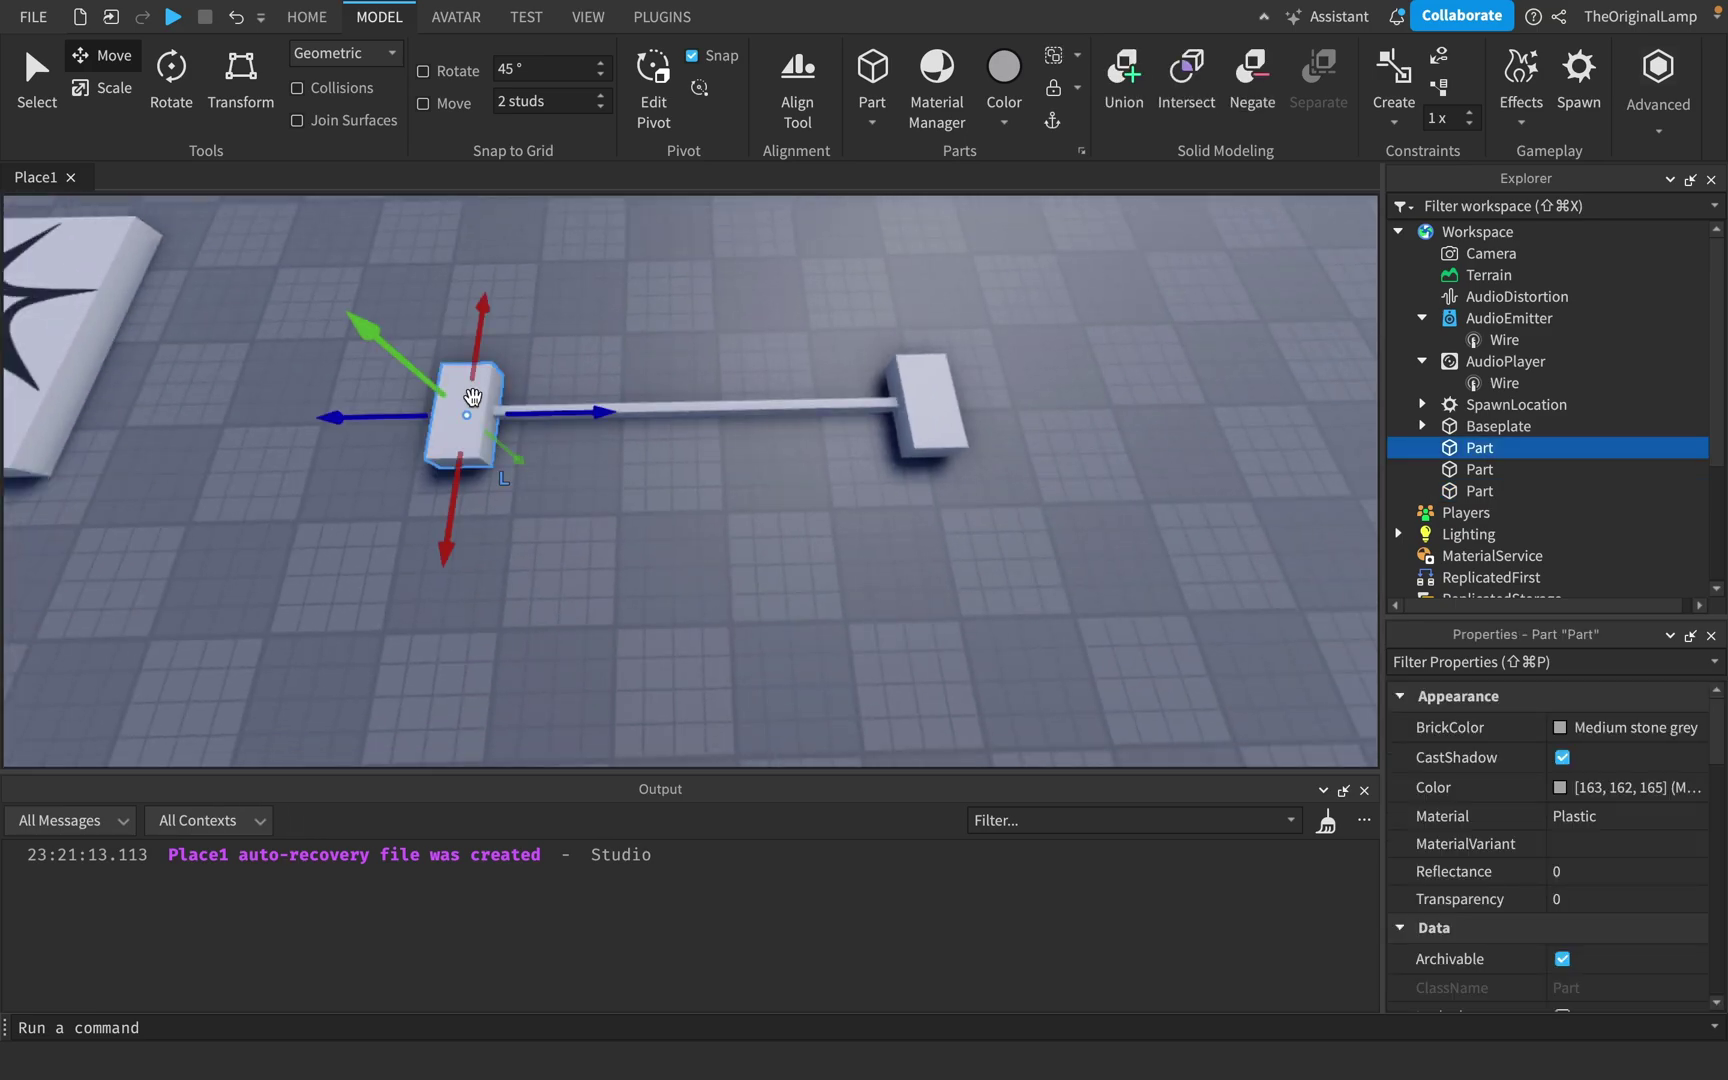
click(944, 405)
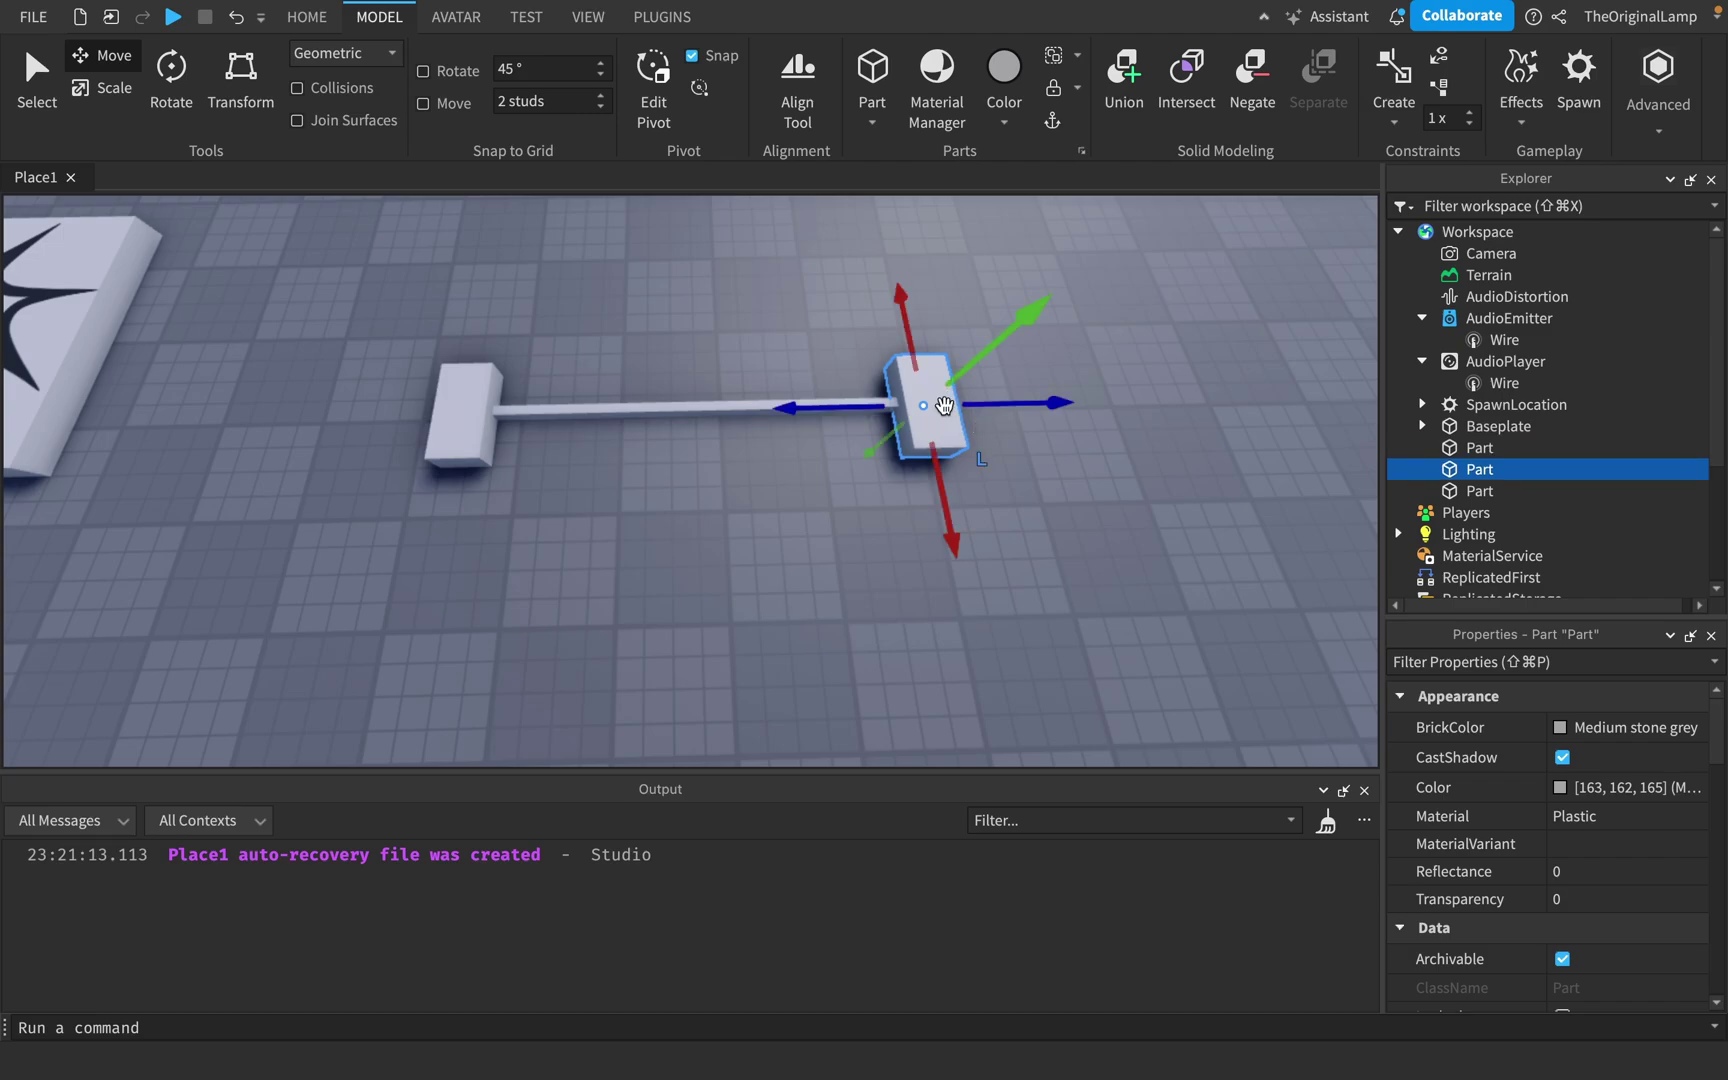
click(612, 407)
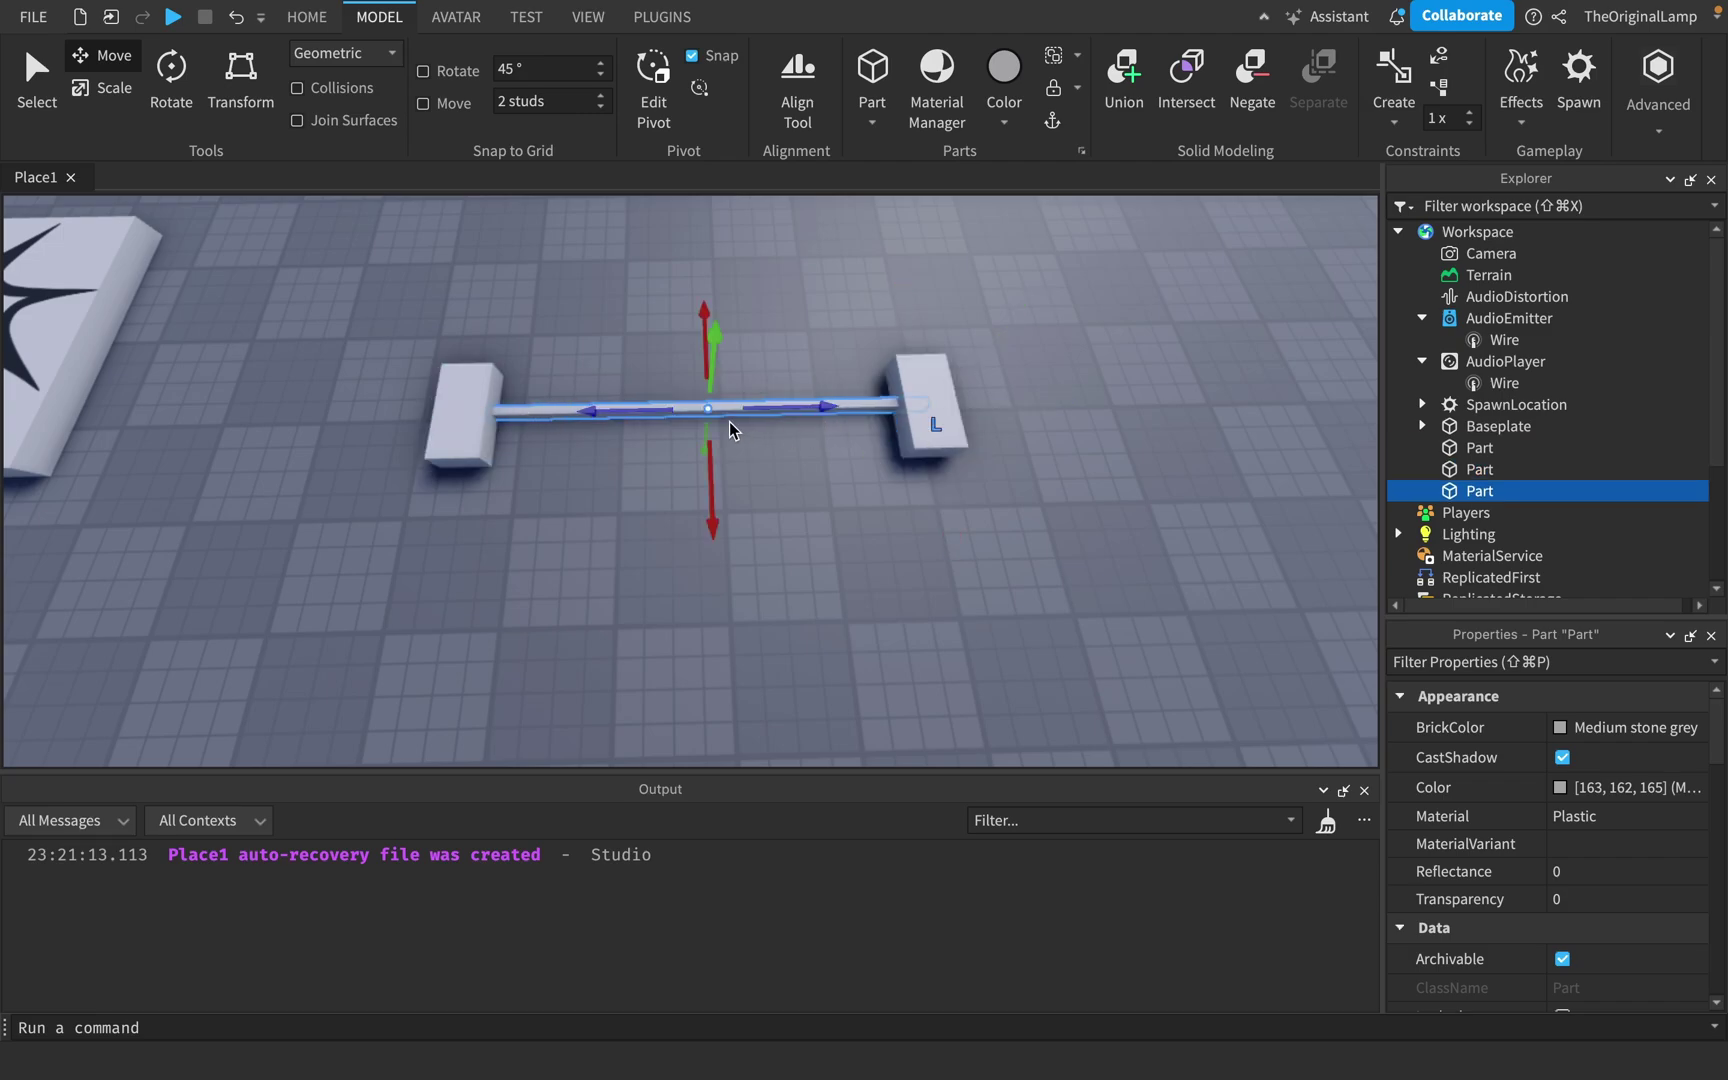
click(455, 404)
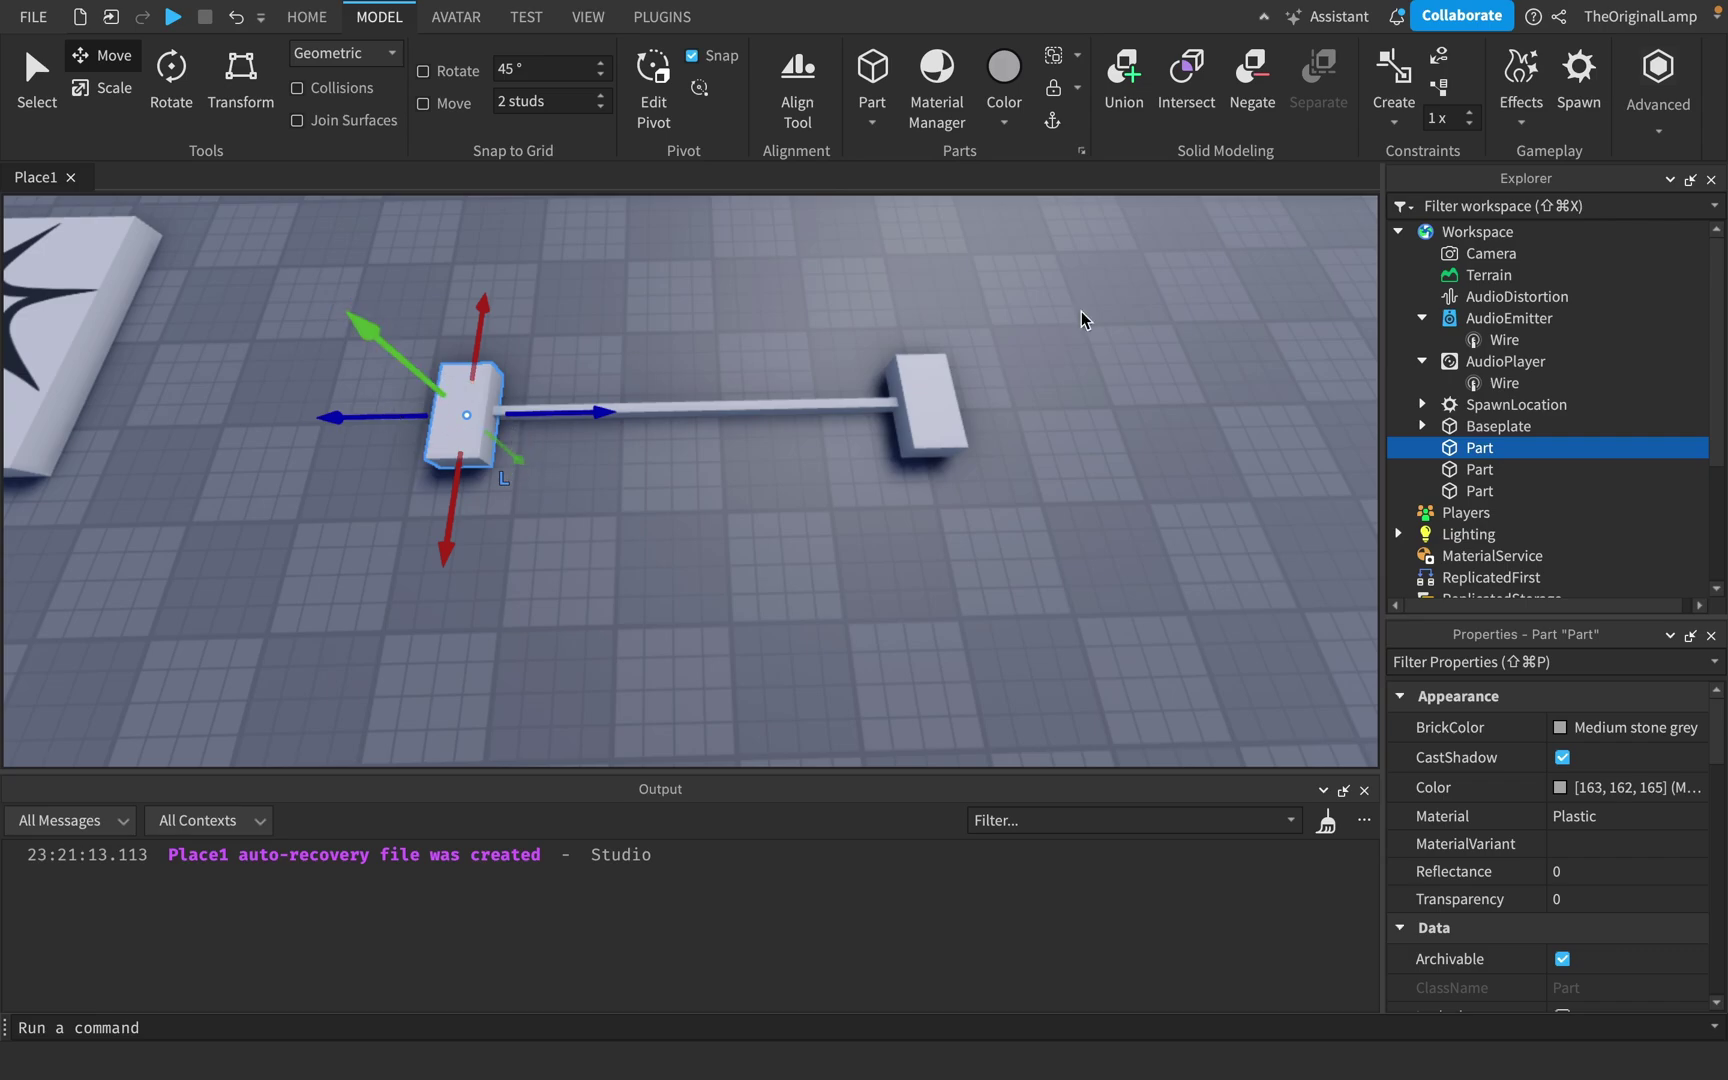
click(1455, 366)
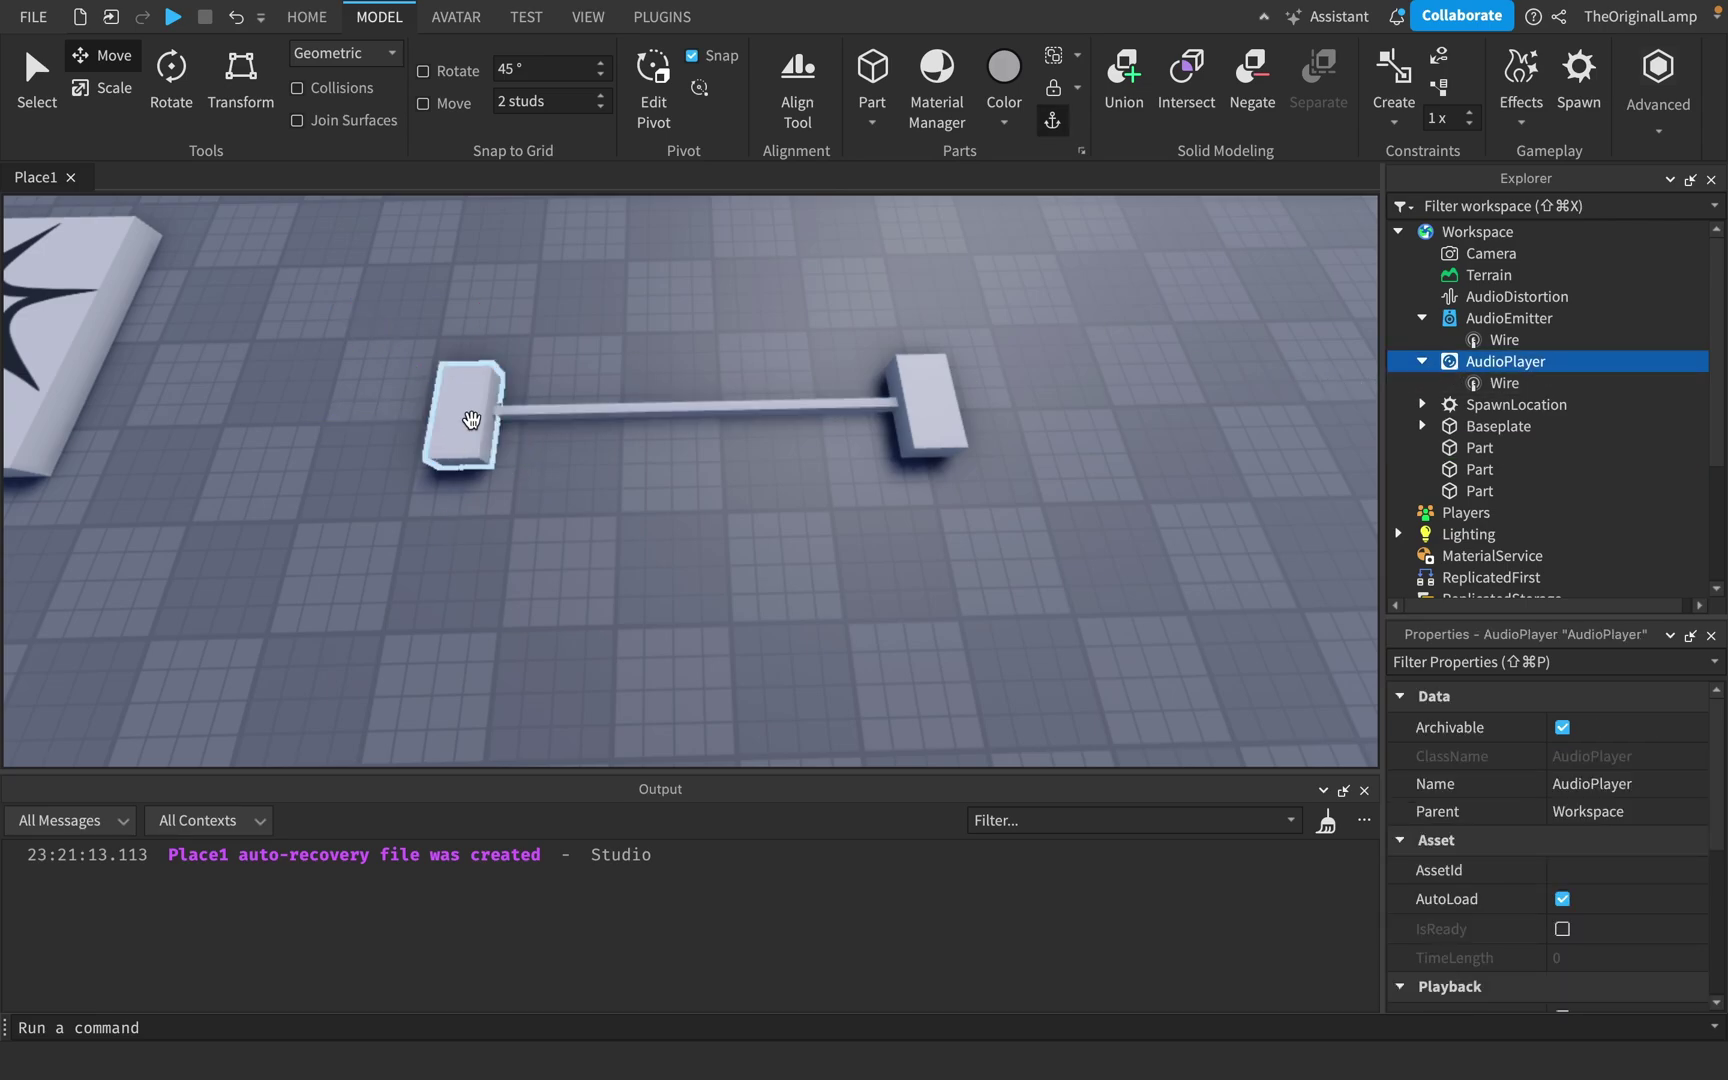
click(470, 416)
click(1500, 322)
click(1500, 362)
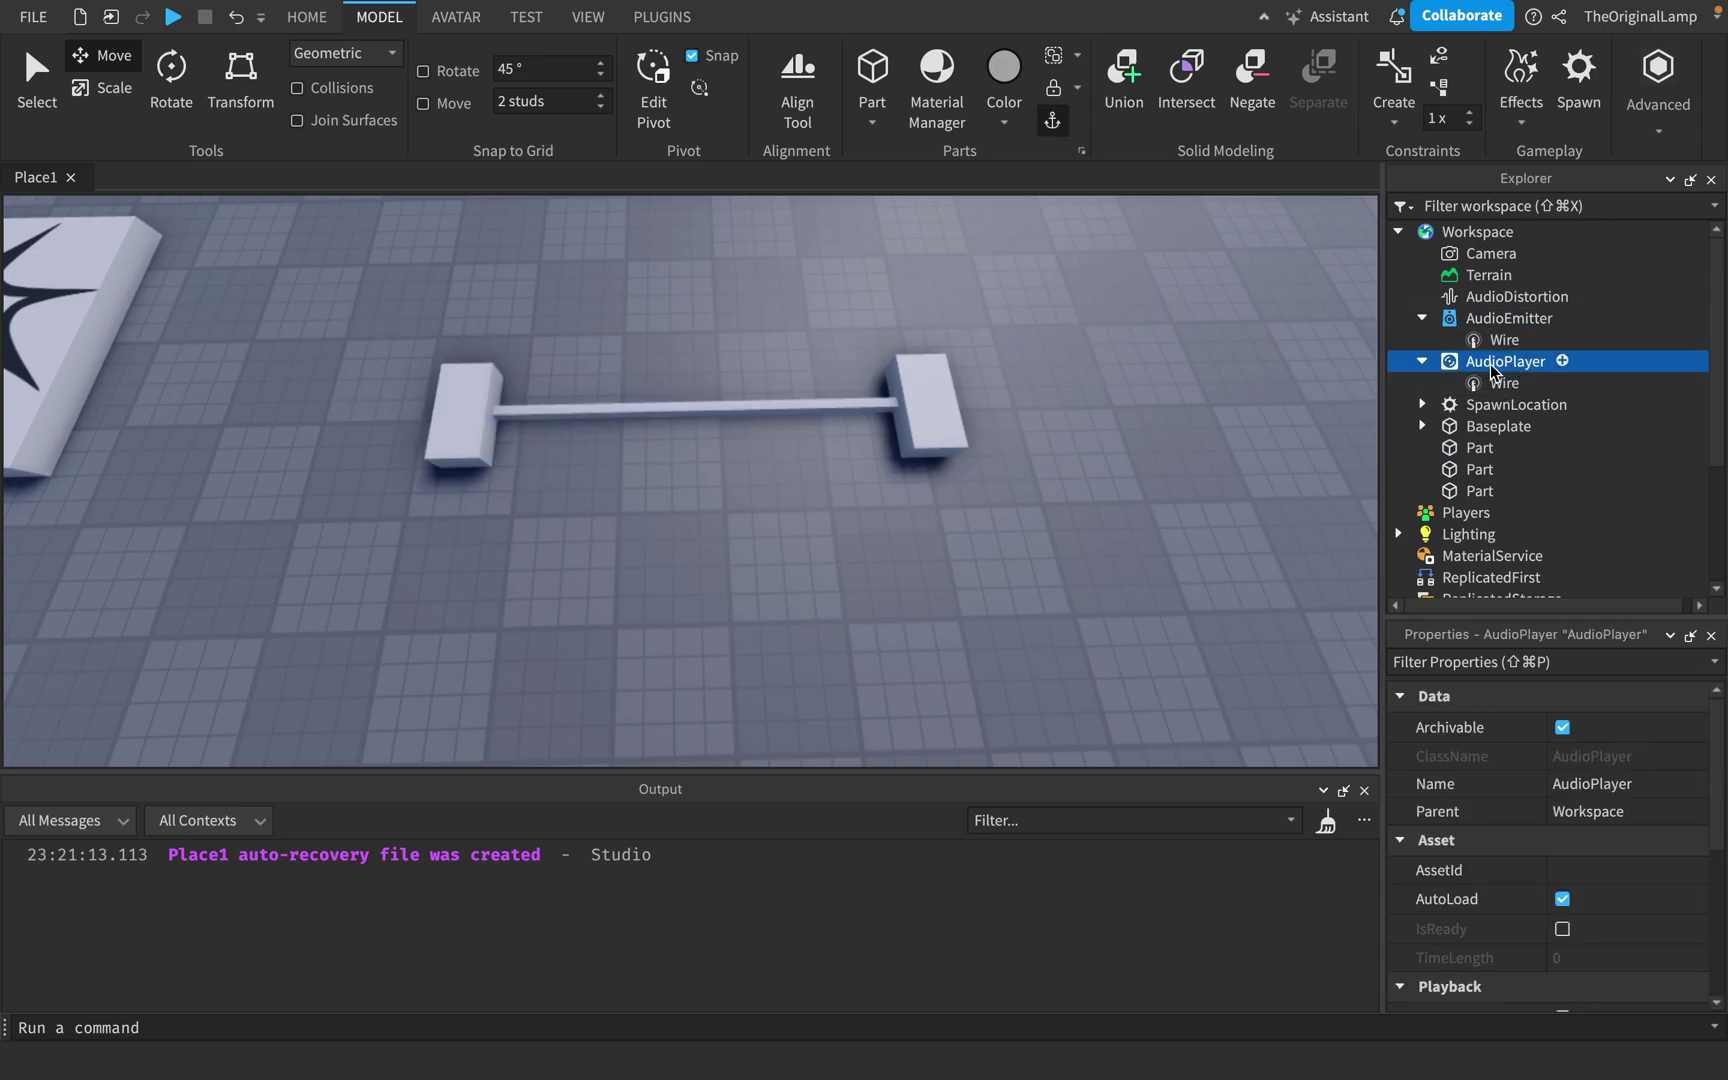
click(460, 437)
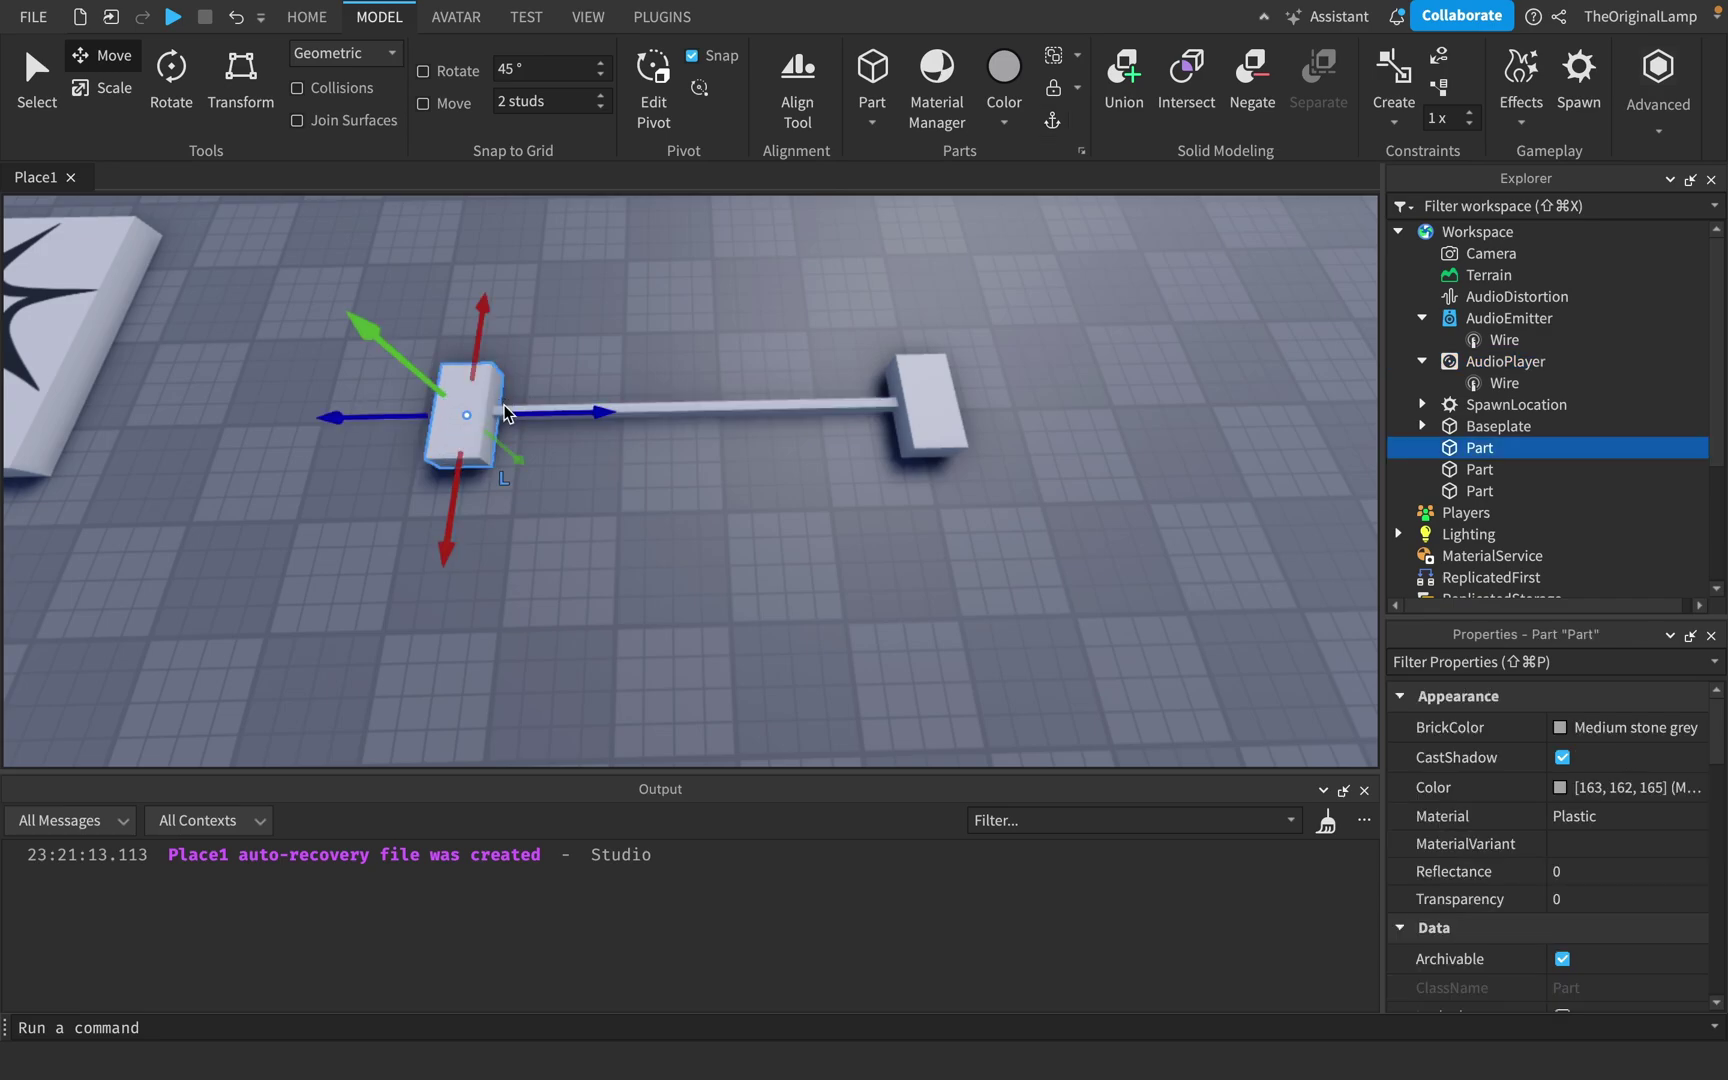
click(929, 411)
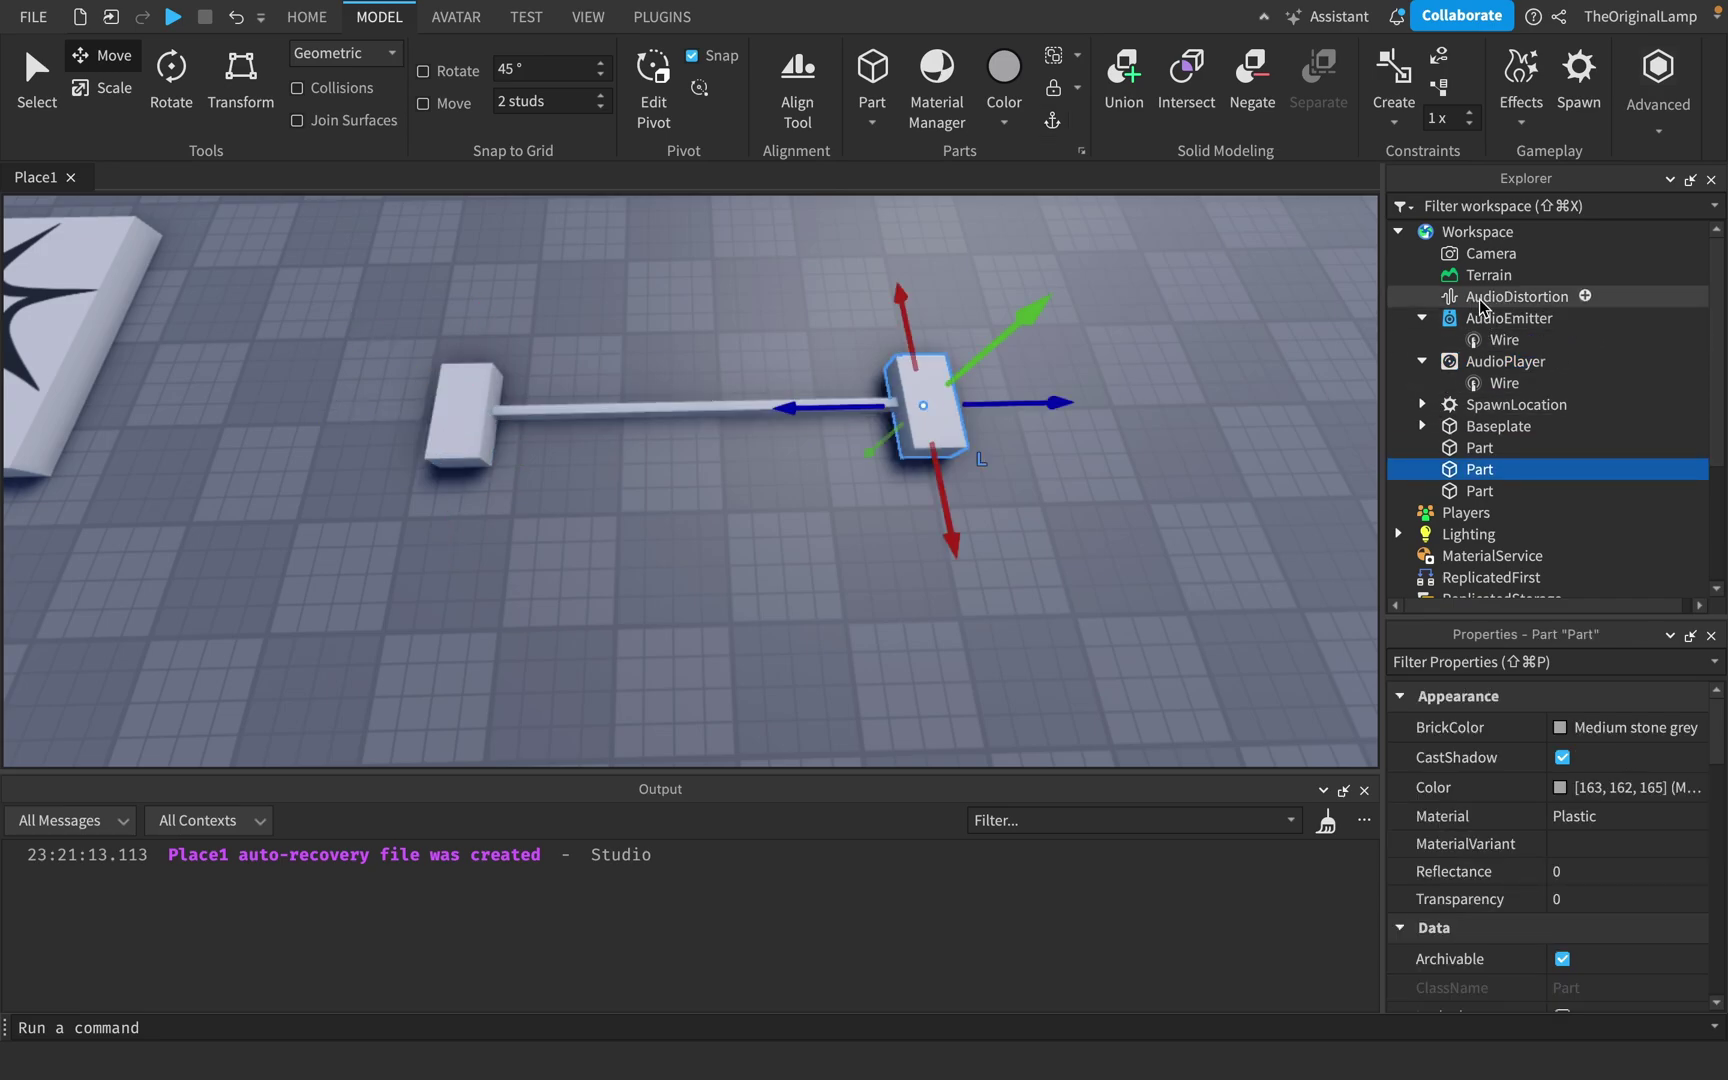
- Duplicate the right block and move the copy to the middle of the bar
key(ctrl+d)
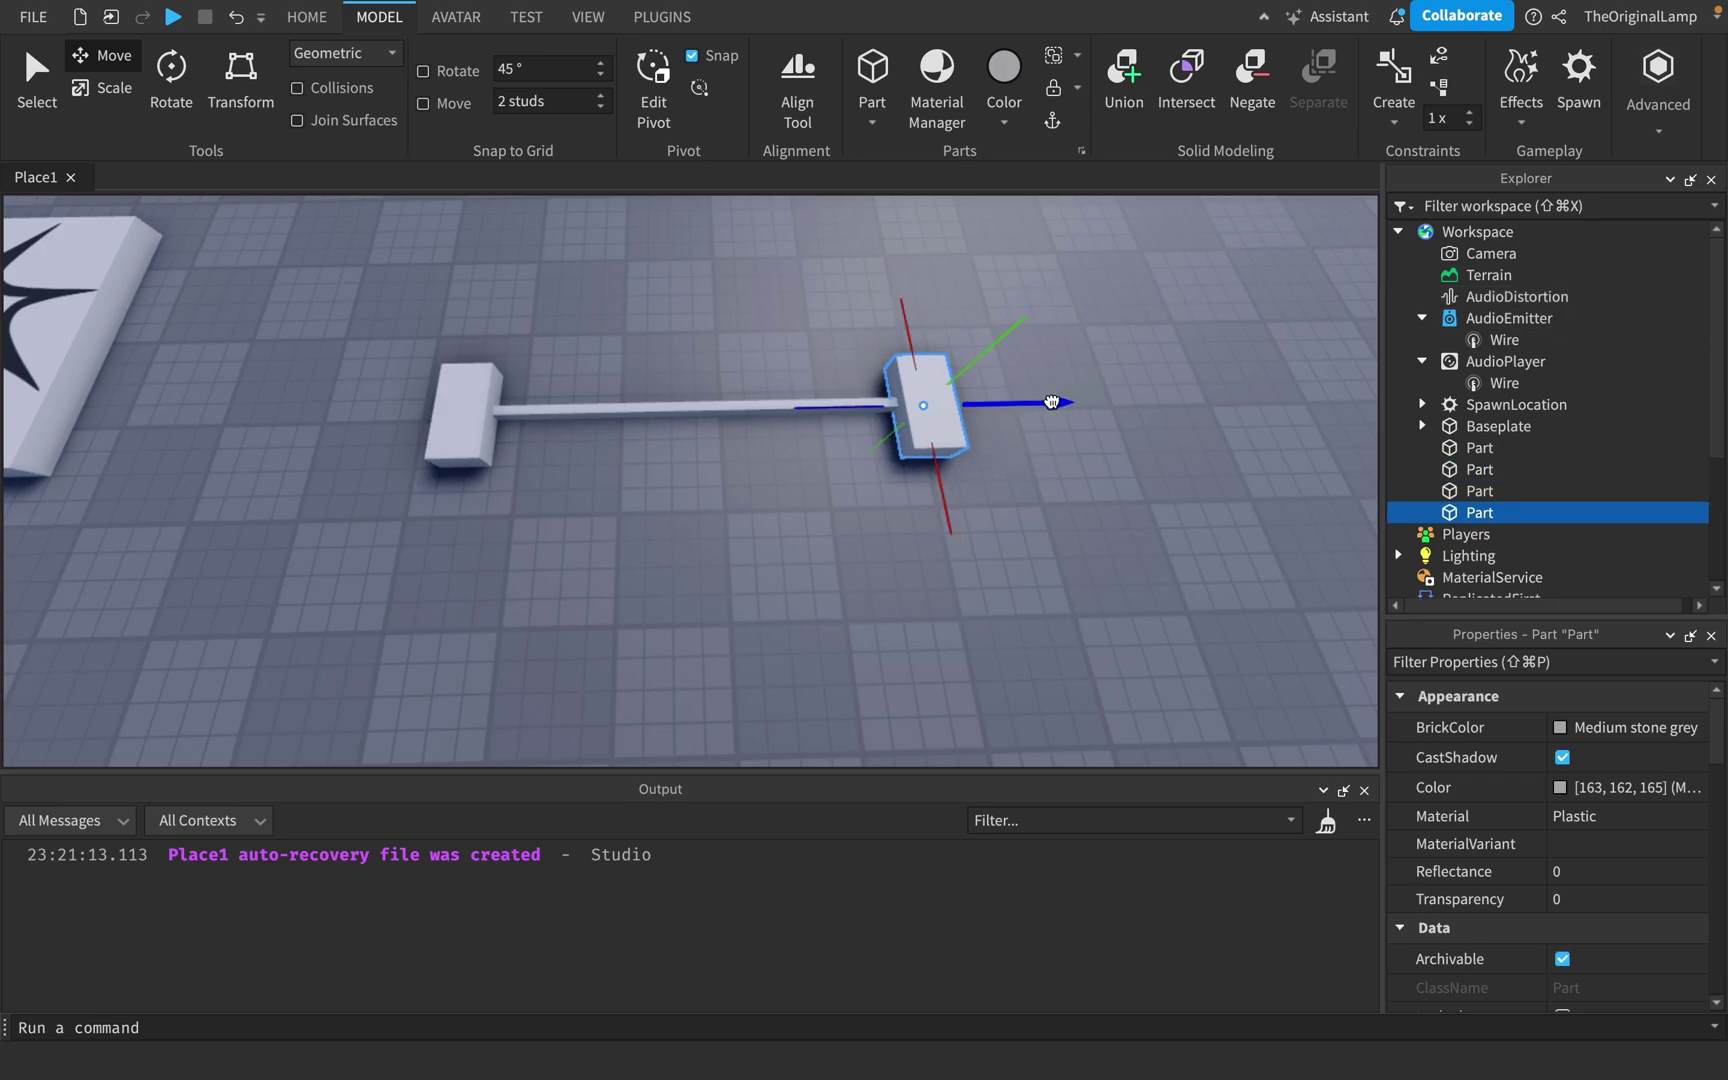
drag(1051, 402, 820, 405)
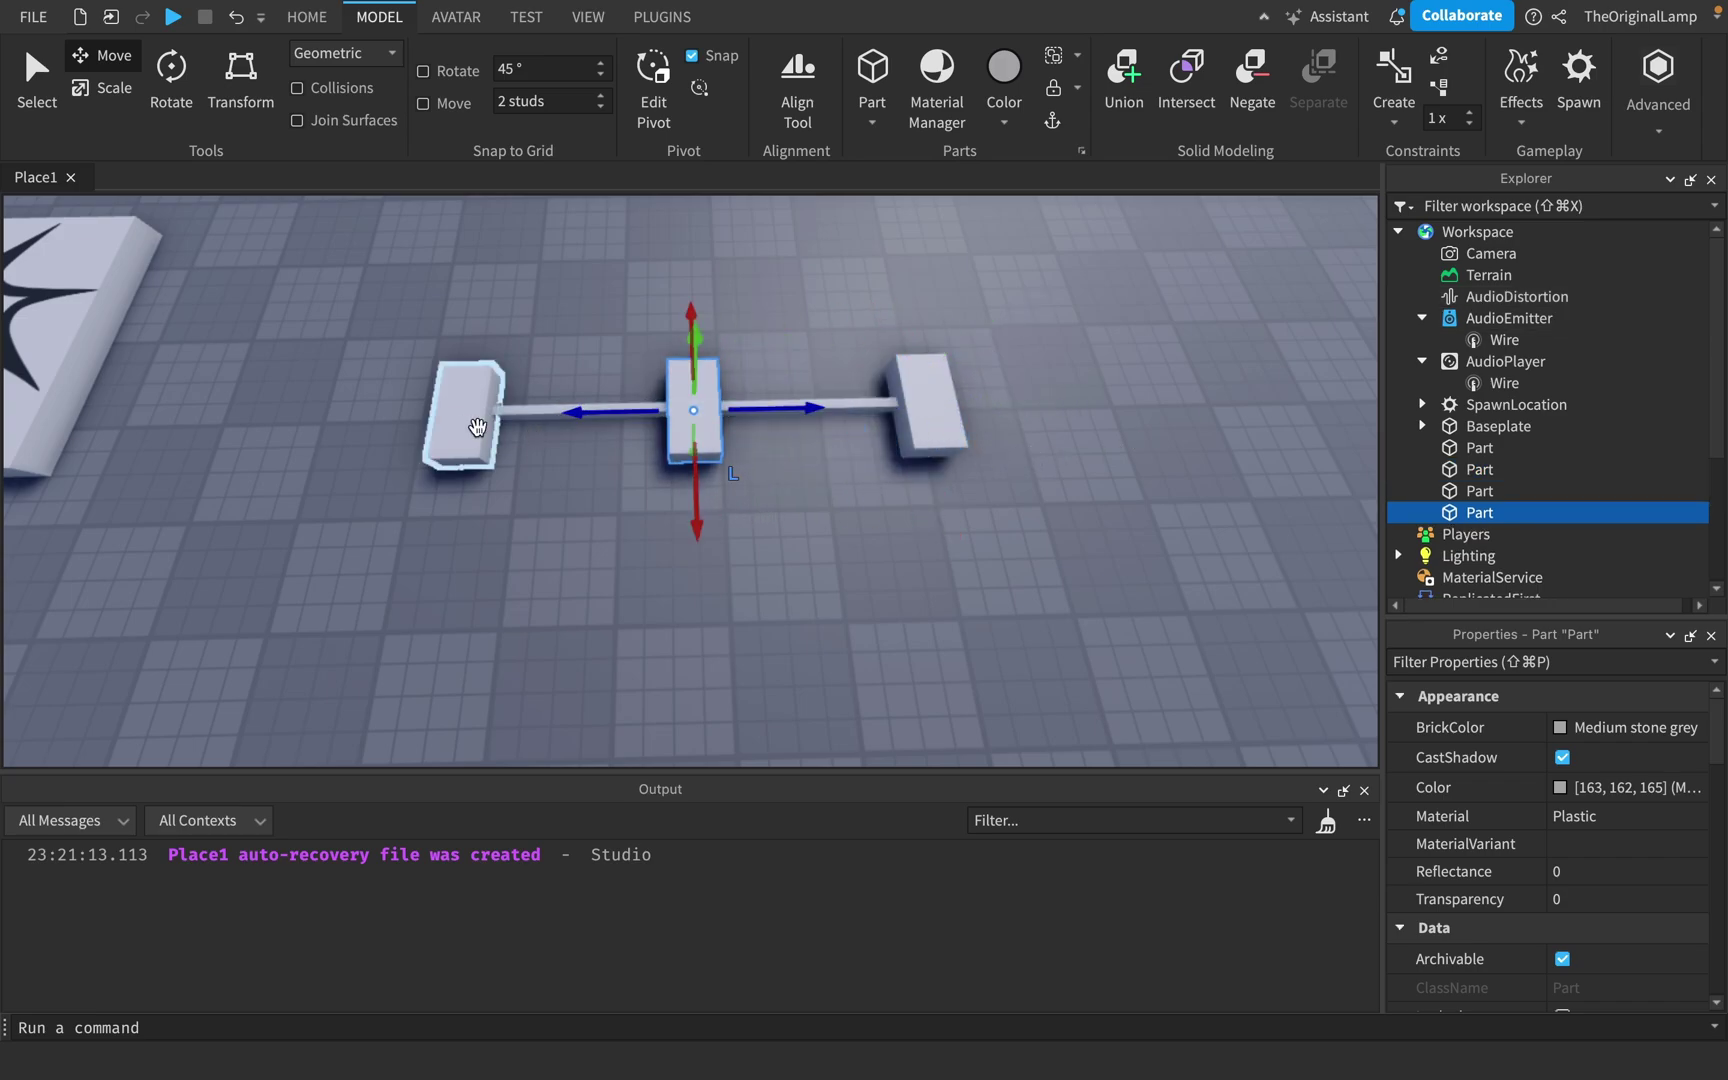
click(469, 427)
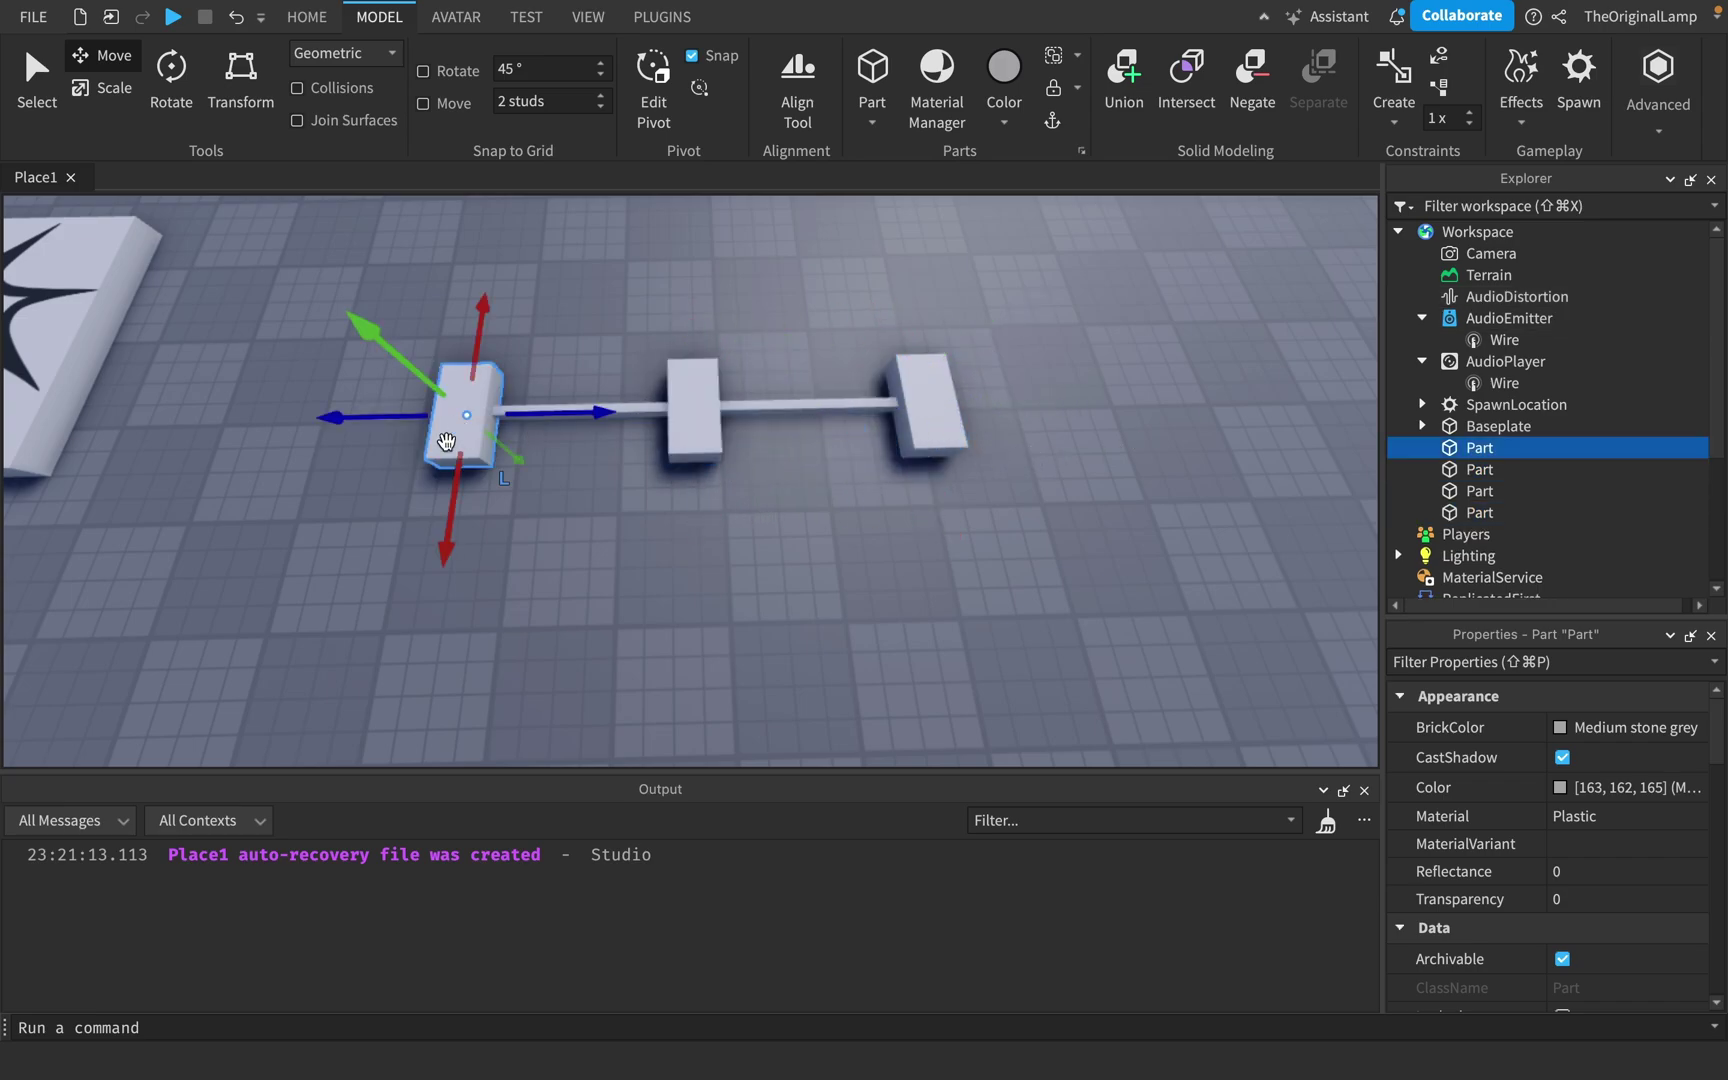
click(1483, 297)
click(697, 413)
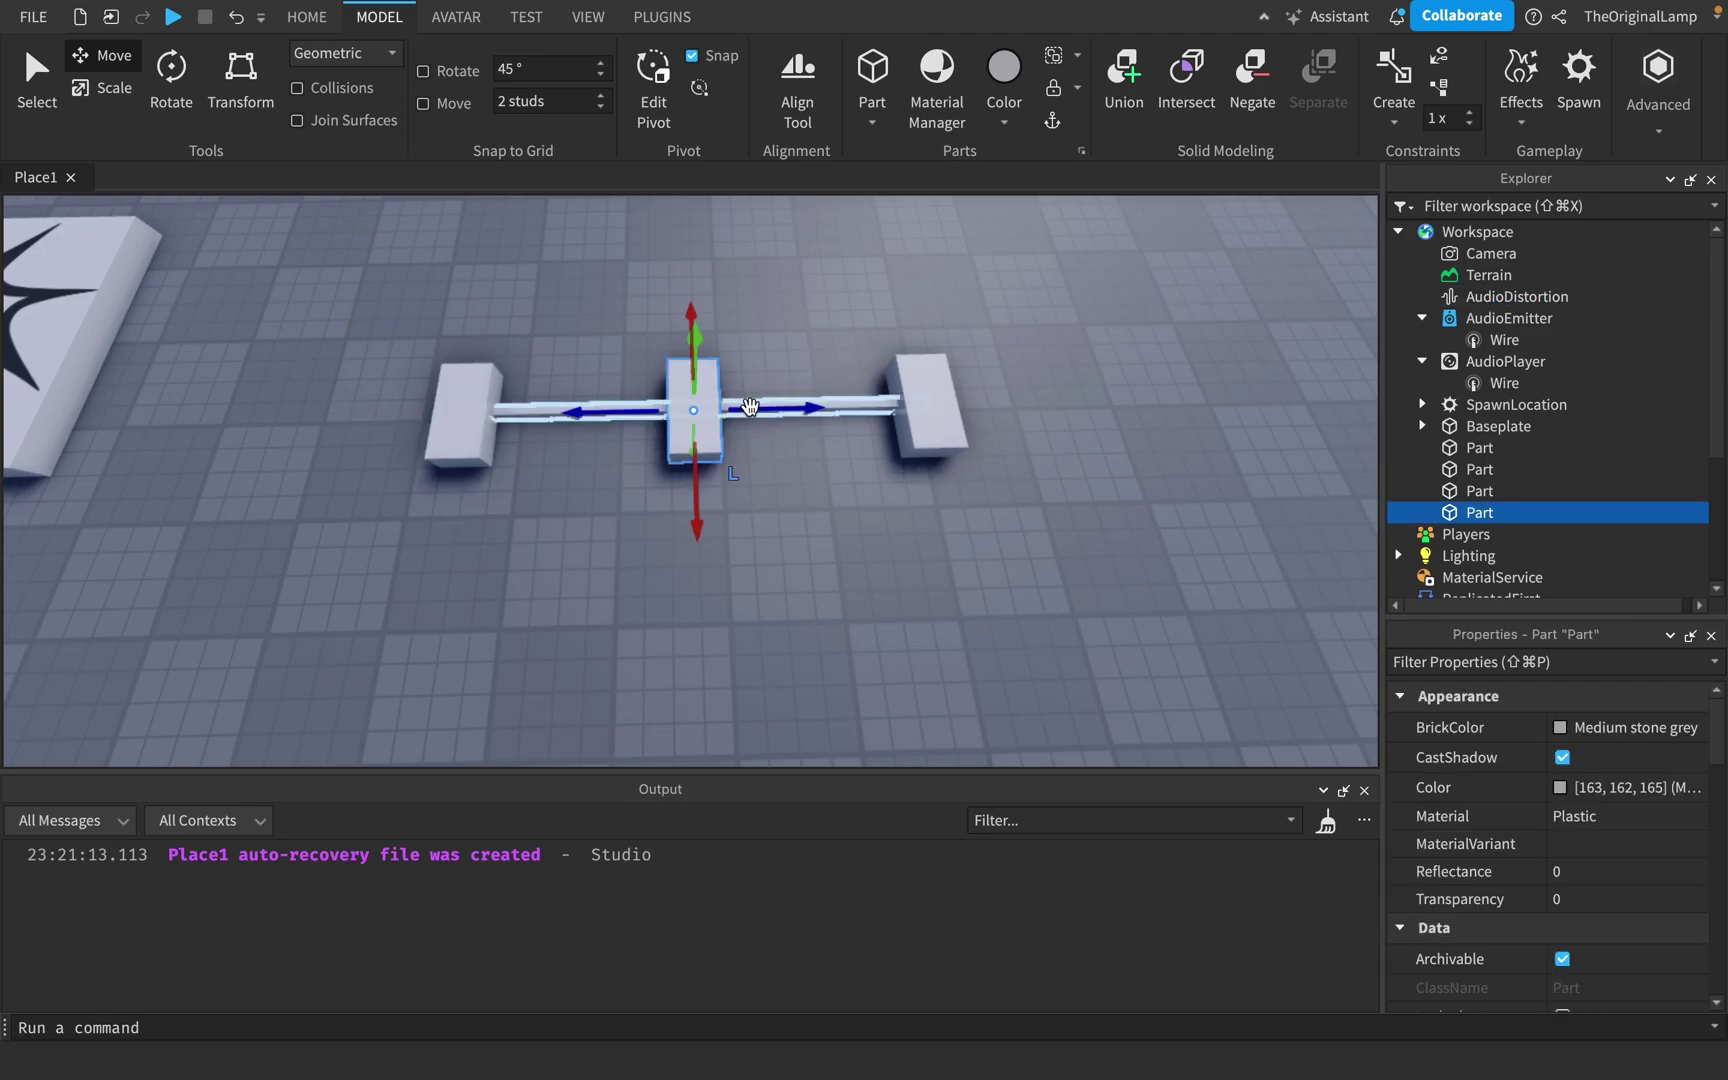
- Check the right, left and middle blocks and the bar in the three-block layout
click(927, 405)
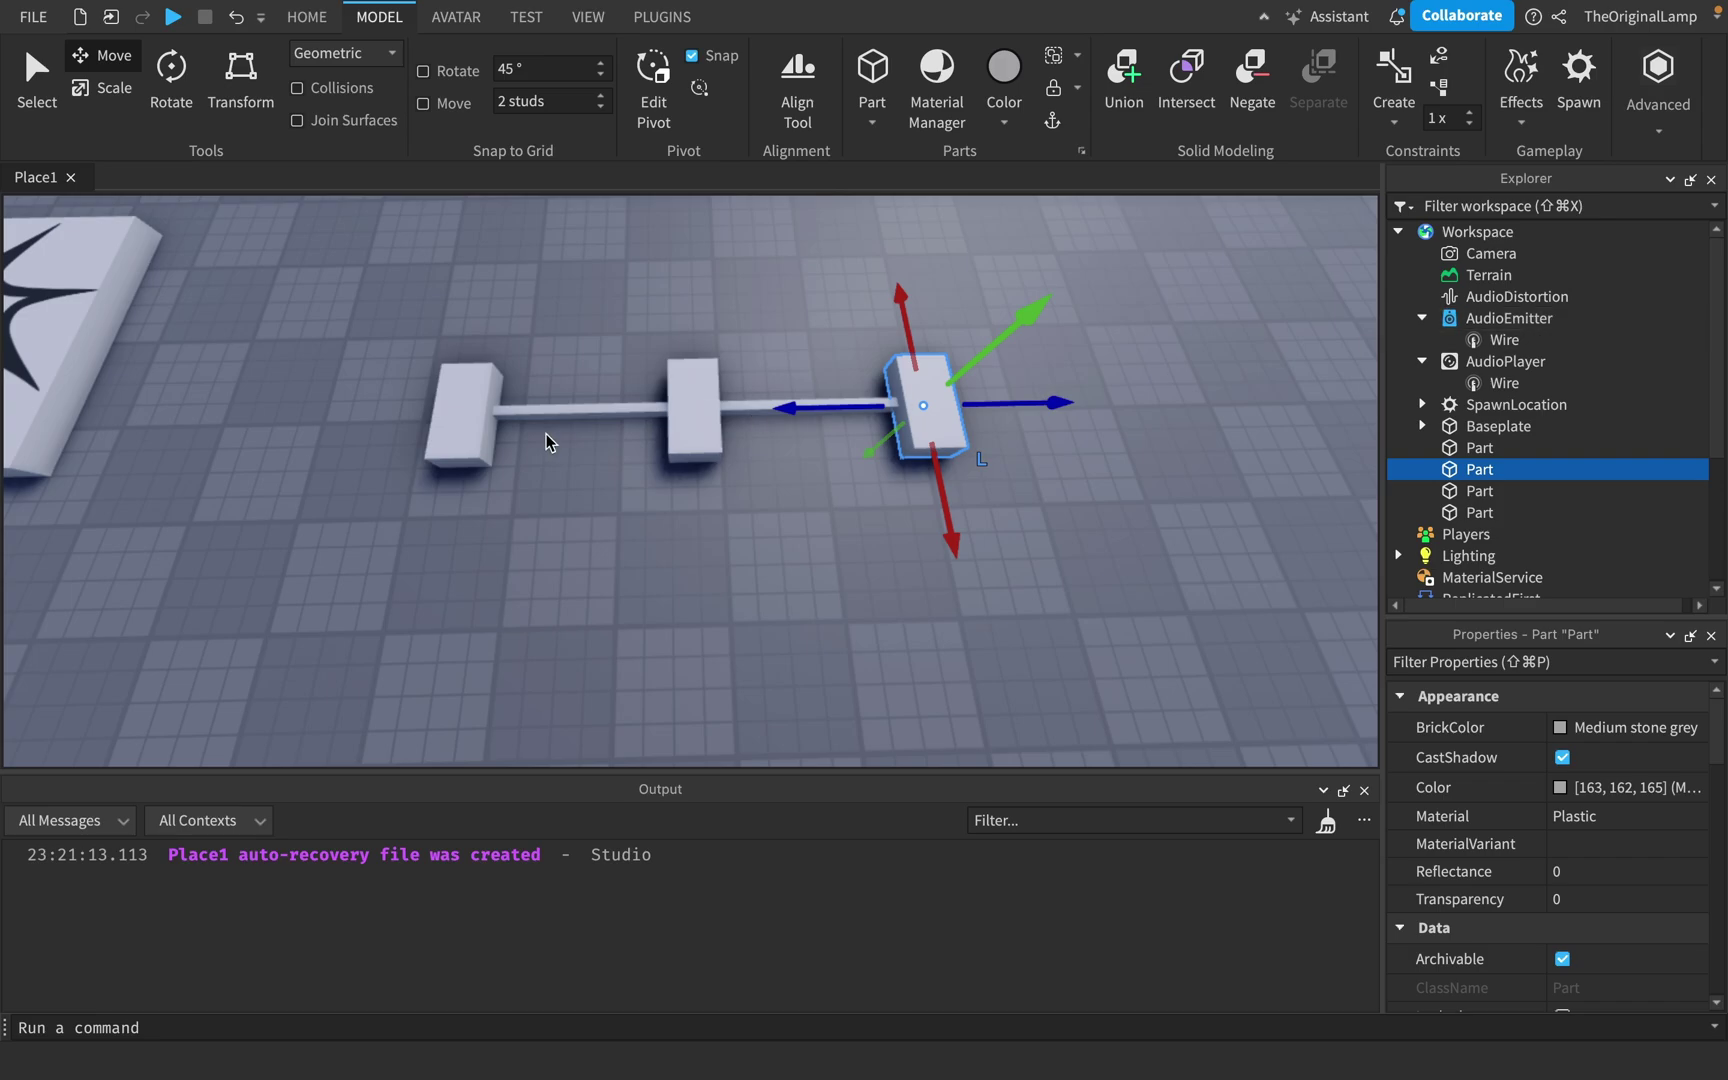
click(462, 414)
click(925, 402)
click(691, 420)
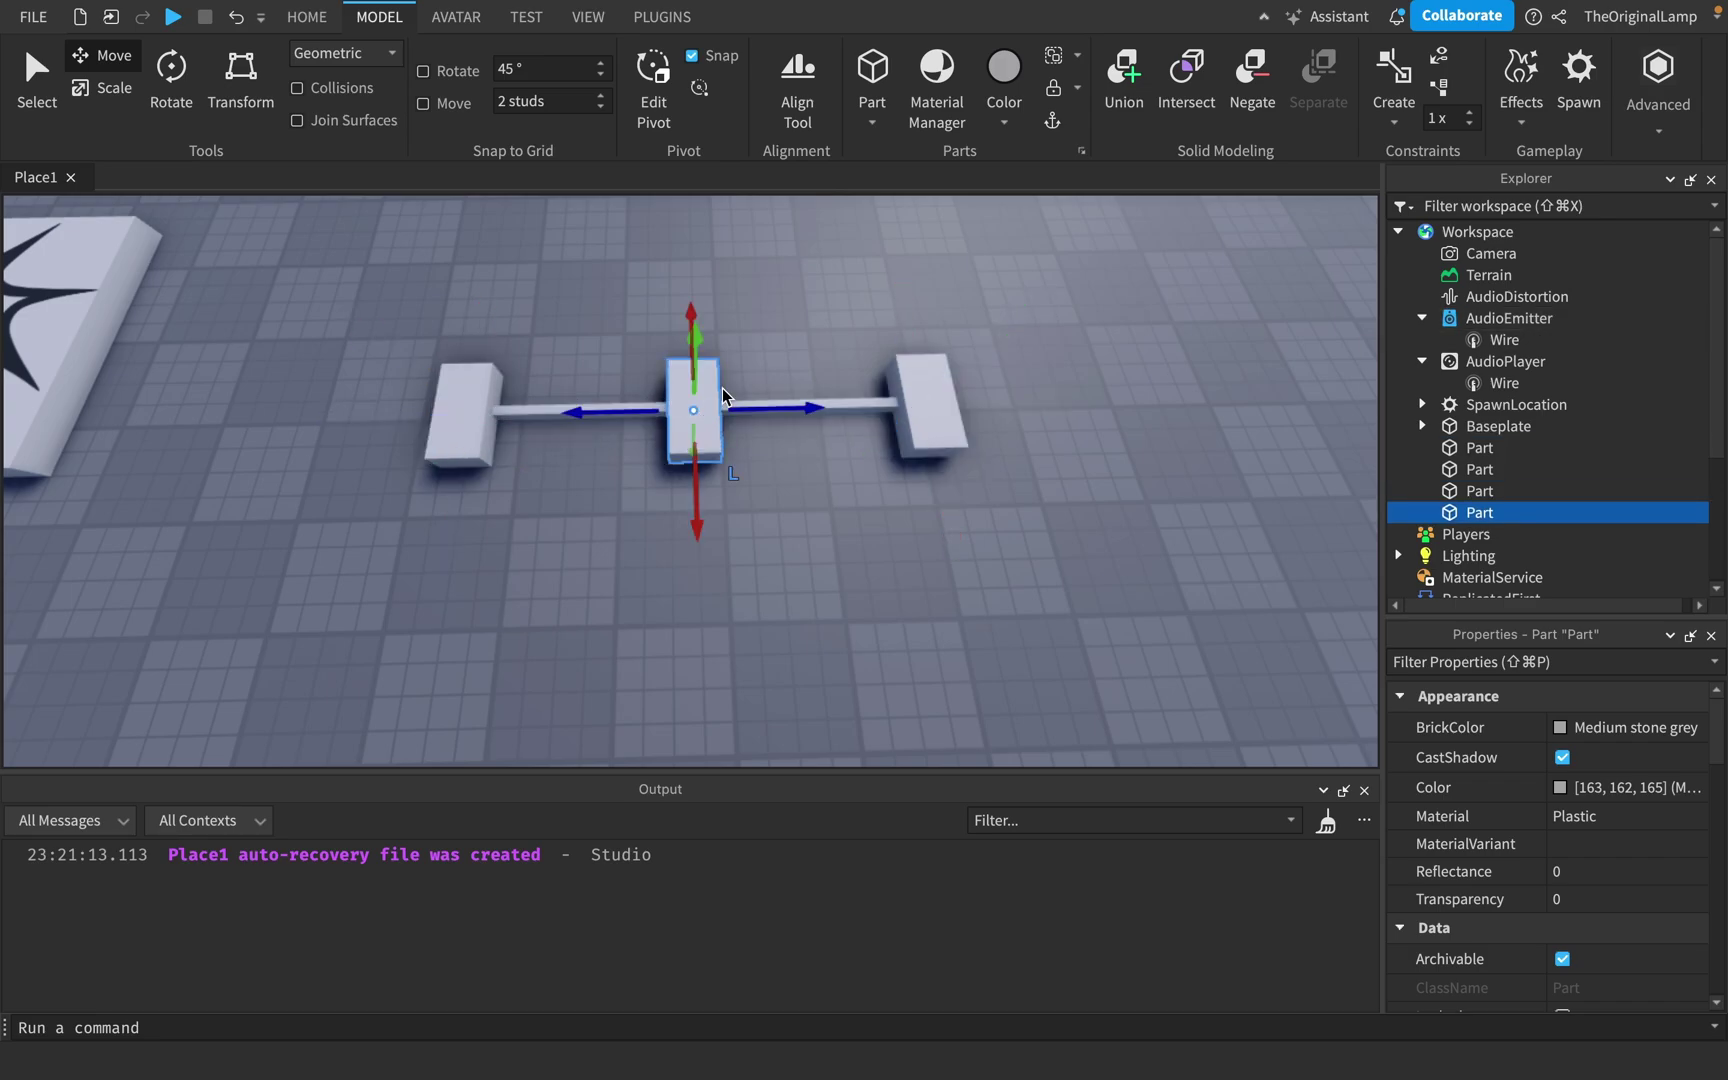
click(531, 416)
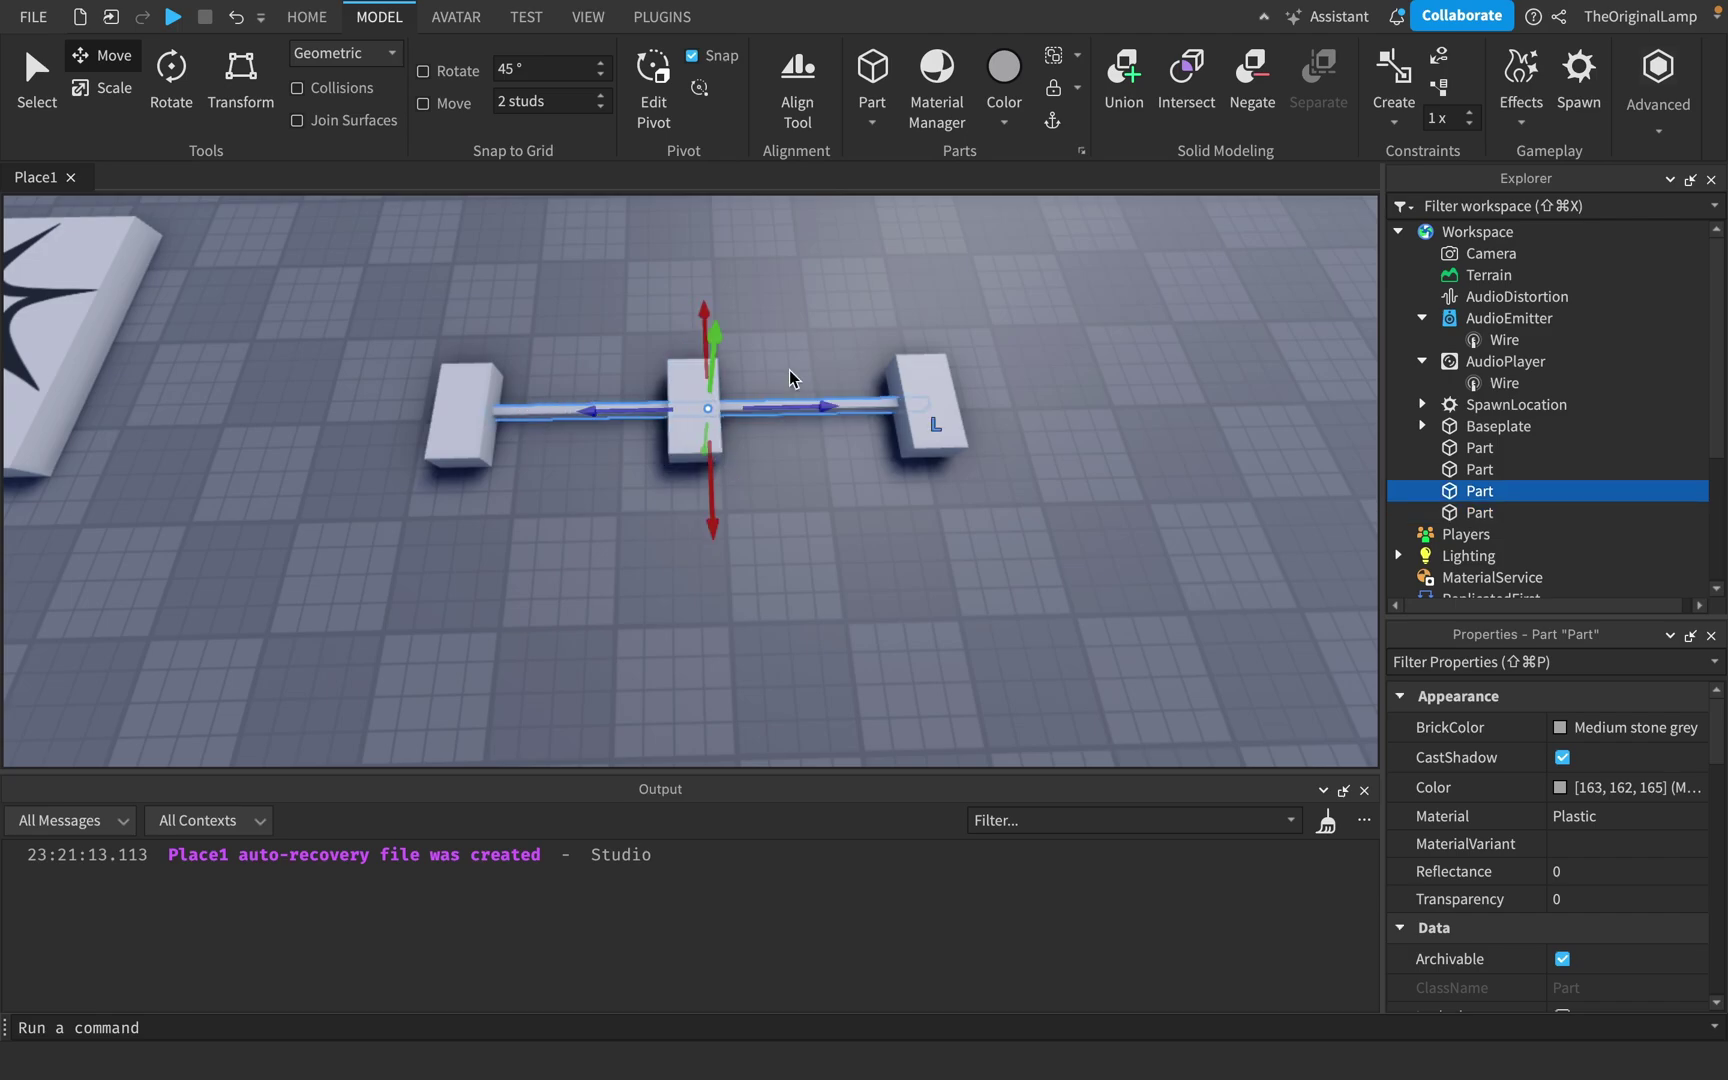
click(631, 399)
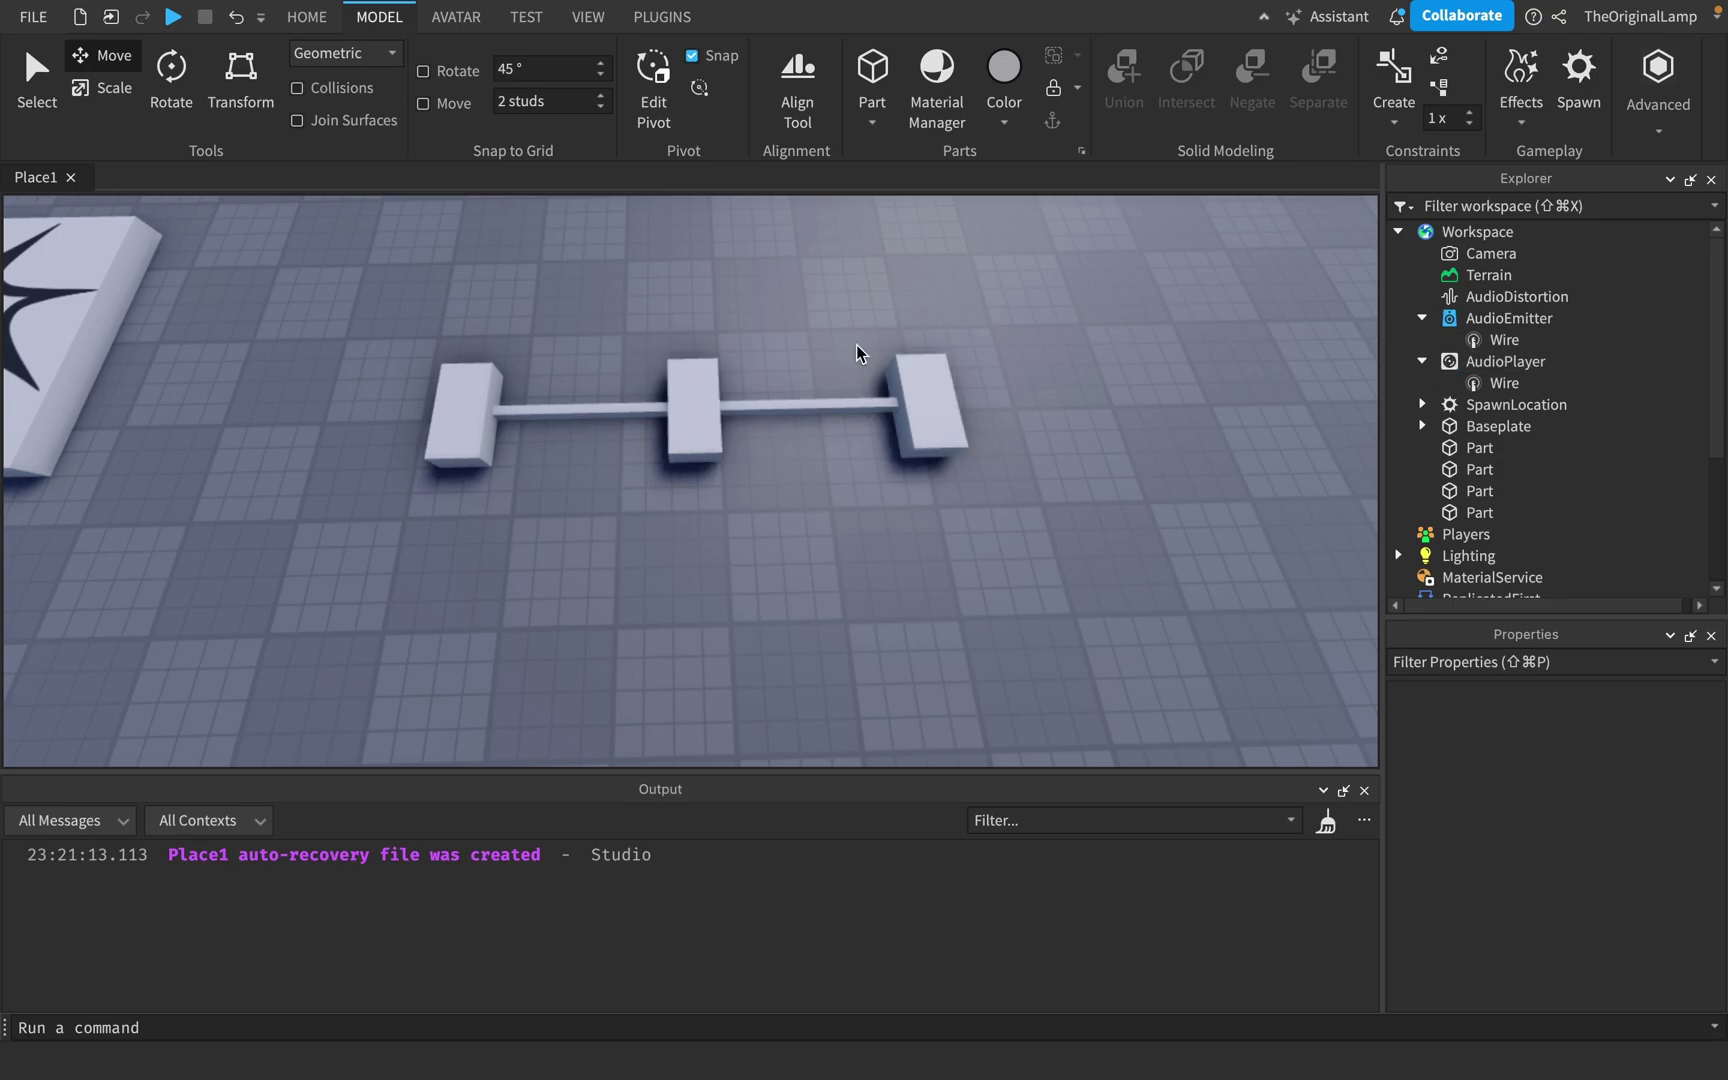
- Delete the four block parts, then AudioDistortion, AudioEmitter and AudioPlayer with their Wires
drag(397, 325, 995, 499)
key(Delete)
click(1483, 300)
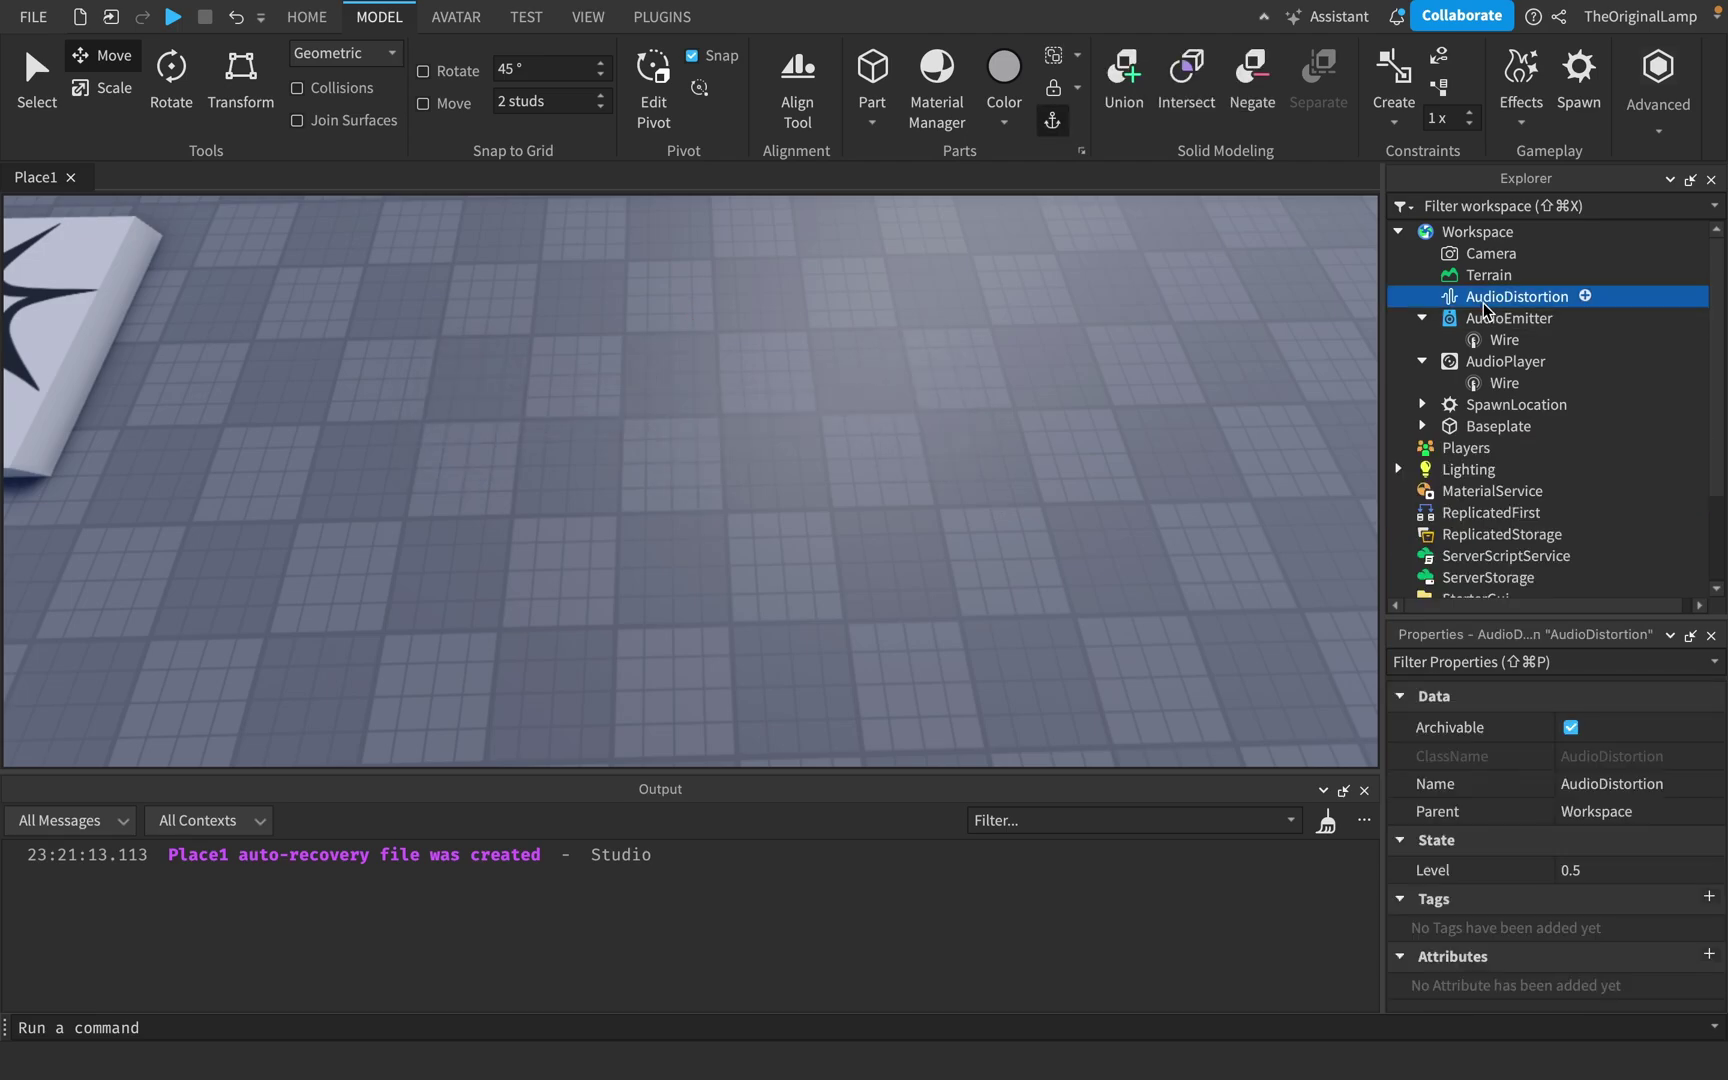
key(Delete)
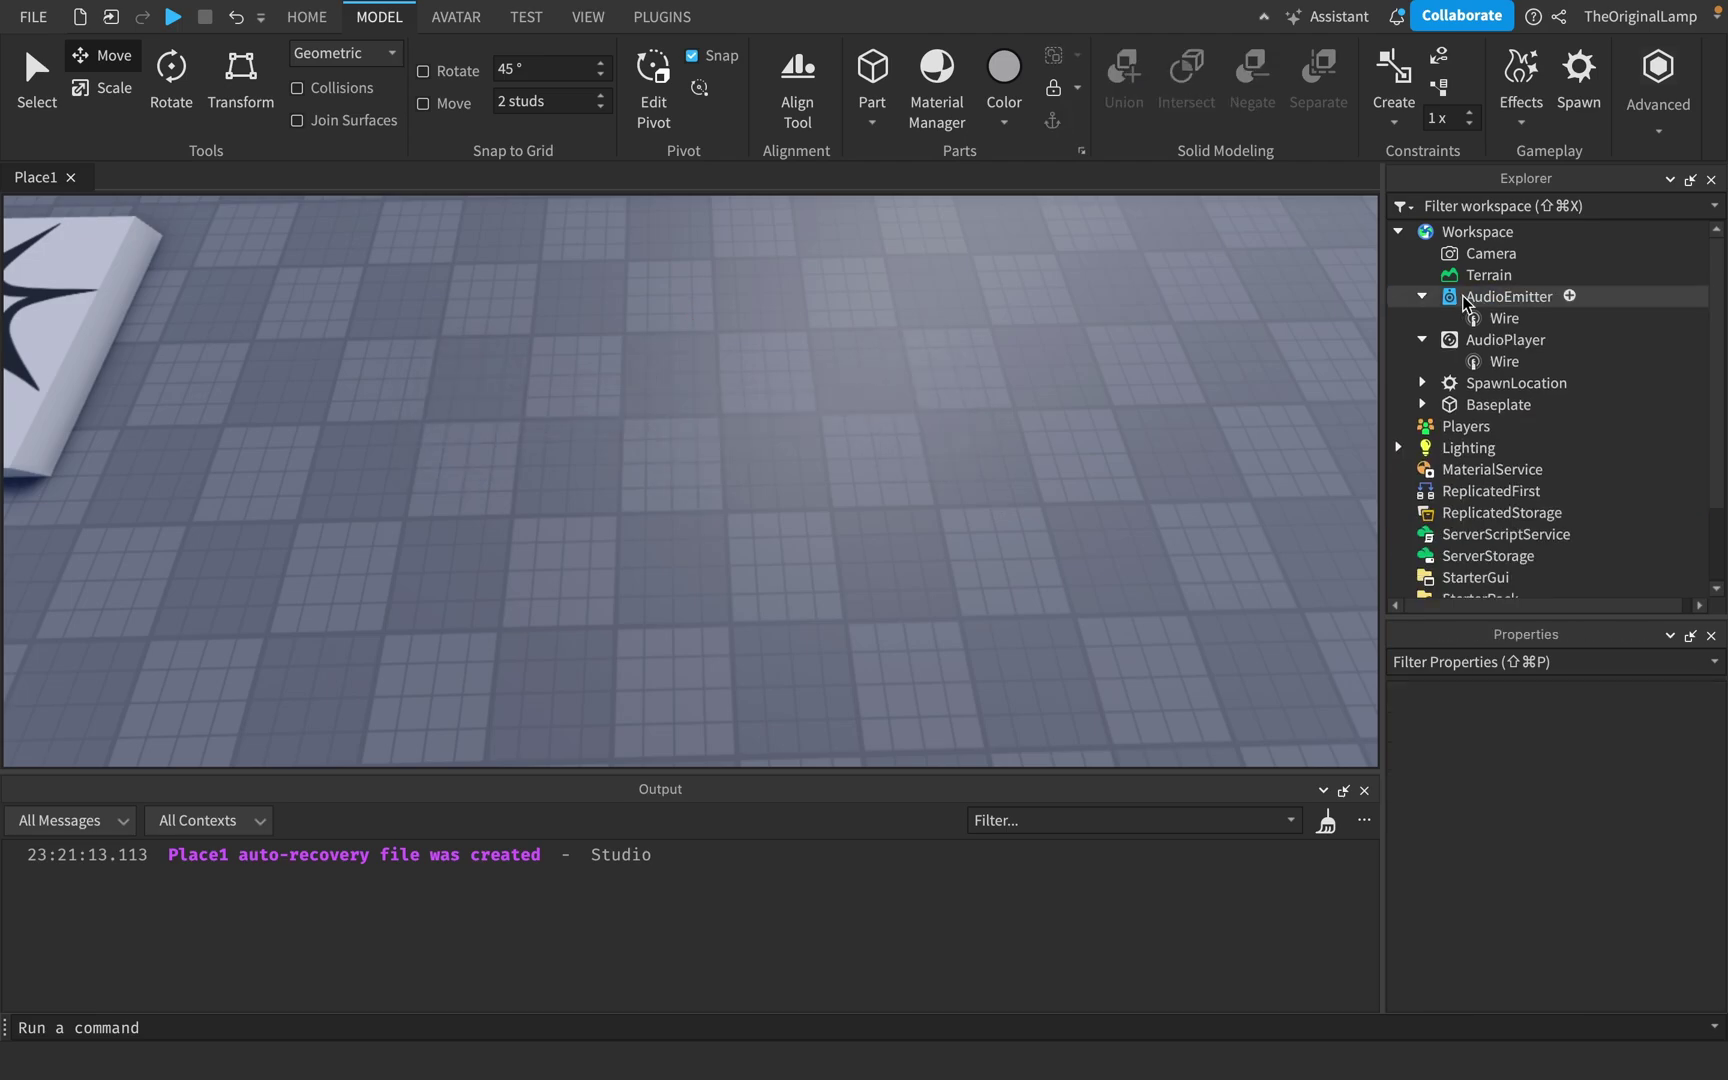
click(1466, 300)
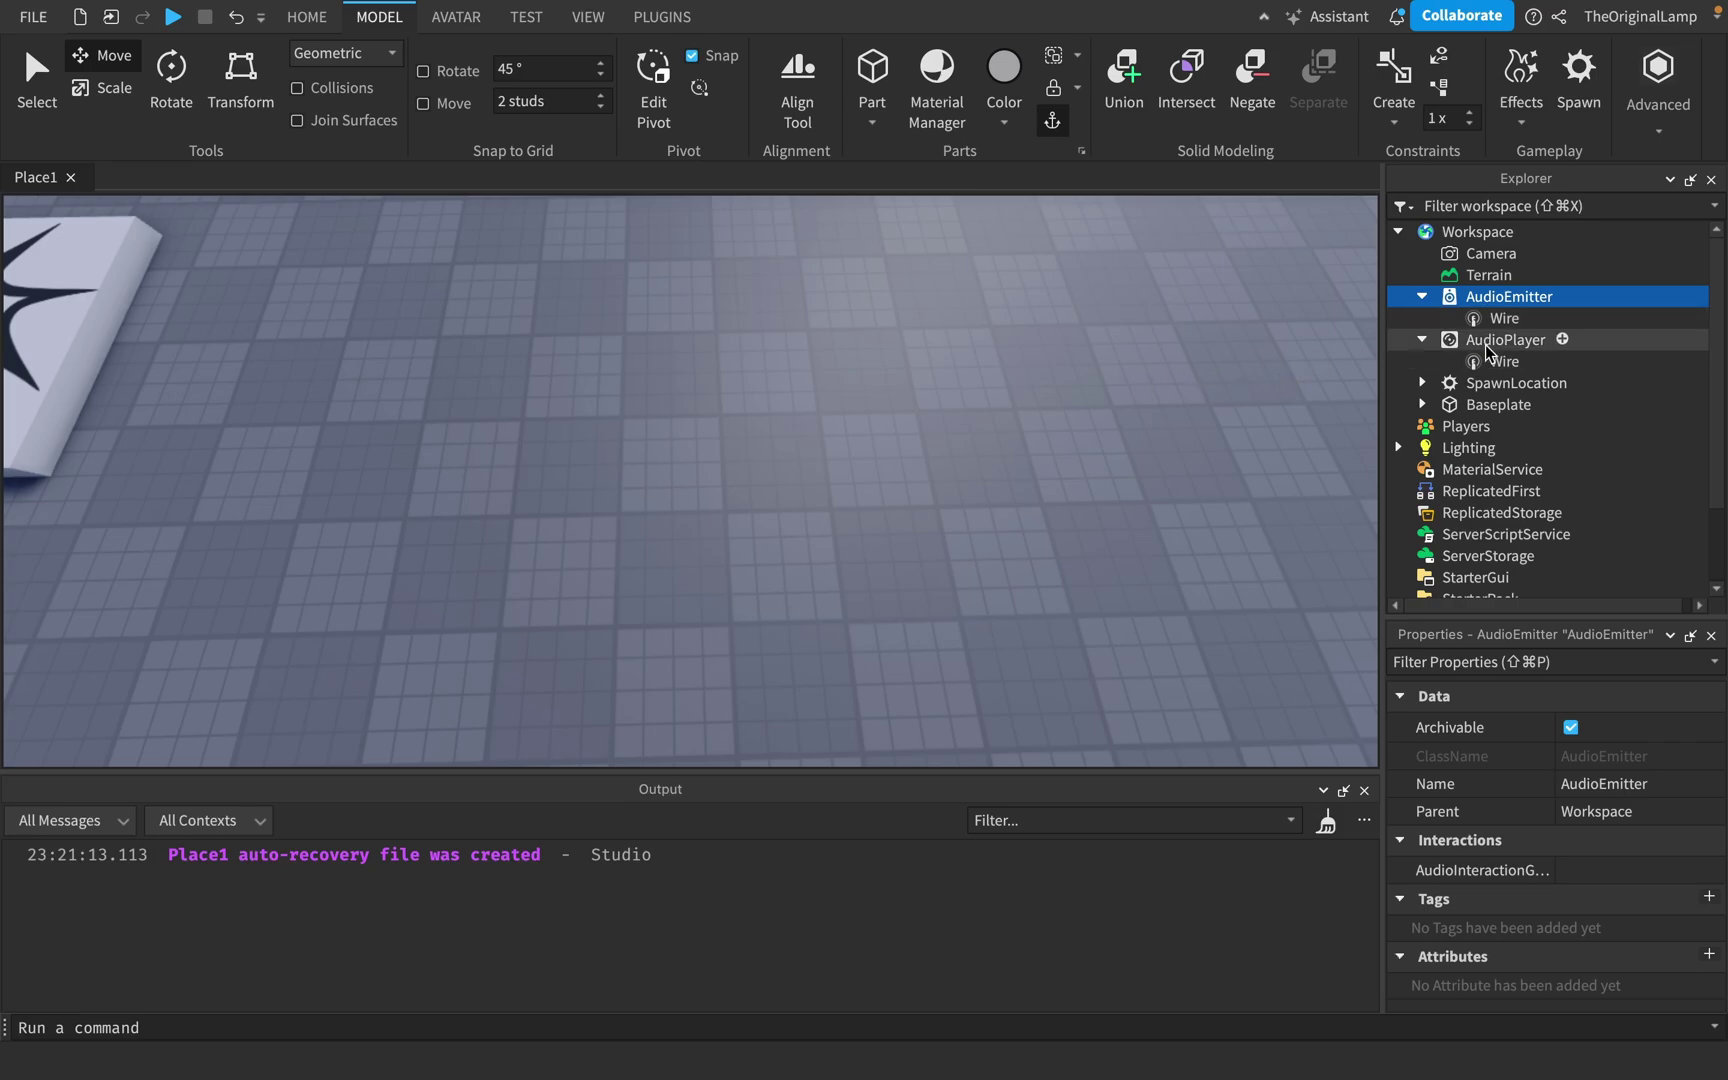
key(Delete)
click(1505, 296)
key(Delete)
scroll(1074, 338, down, 2)
right_drag(1074, 338, 1072, 335)
click(1477, 231)
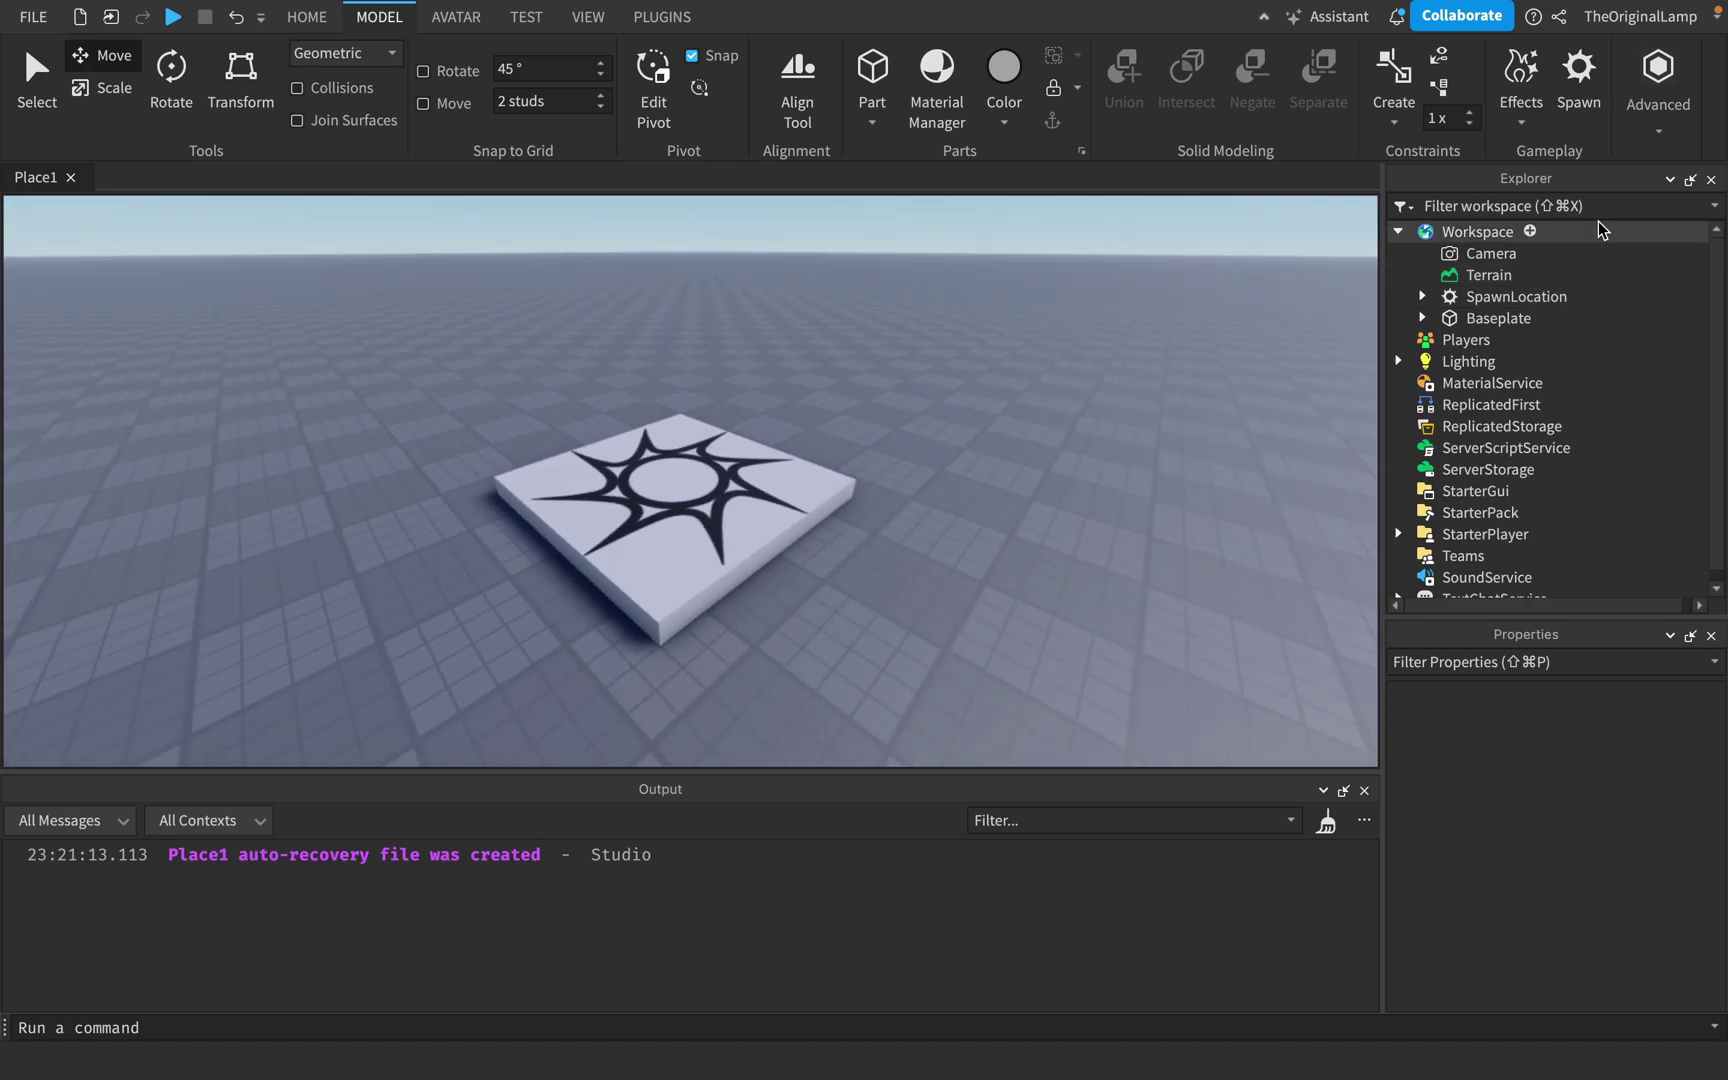
click(1529, 231)
text(wire)
click(1467, 291)
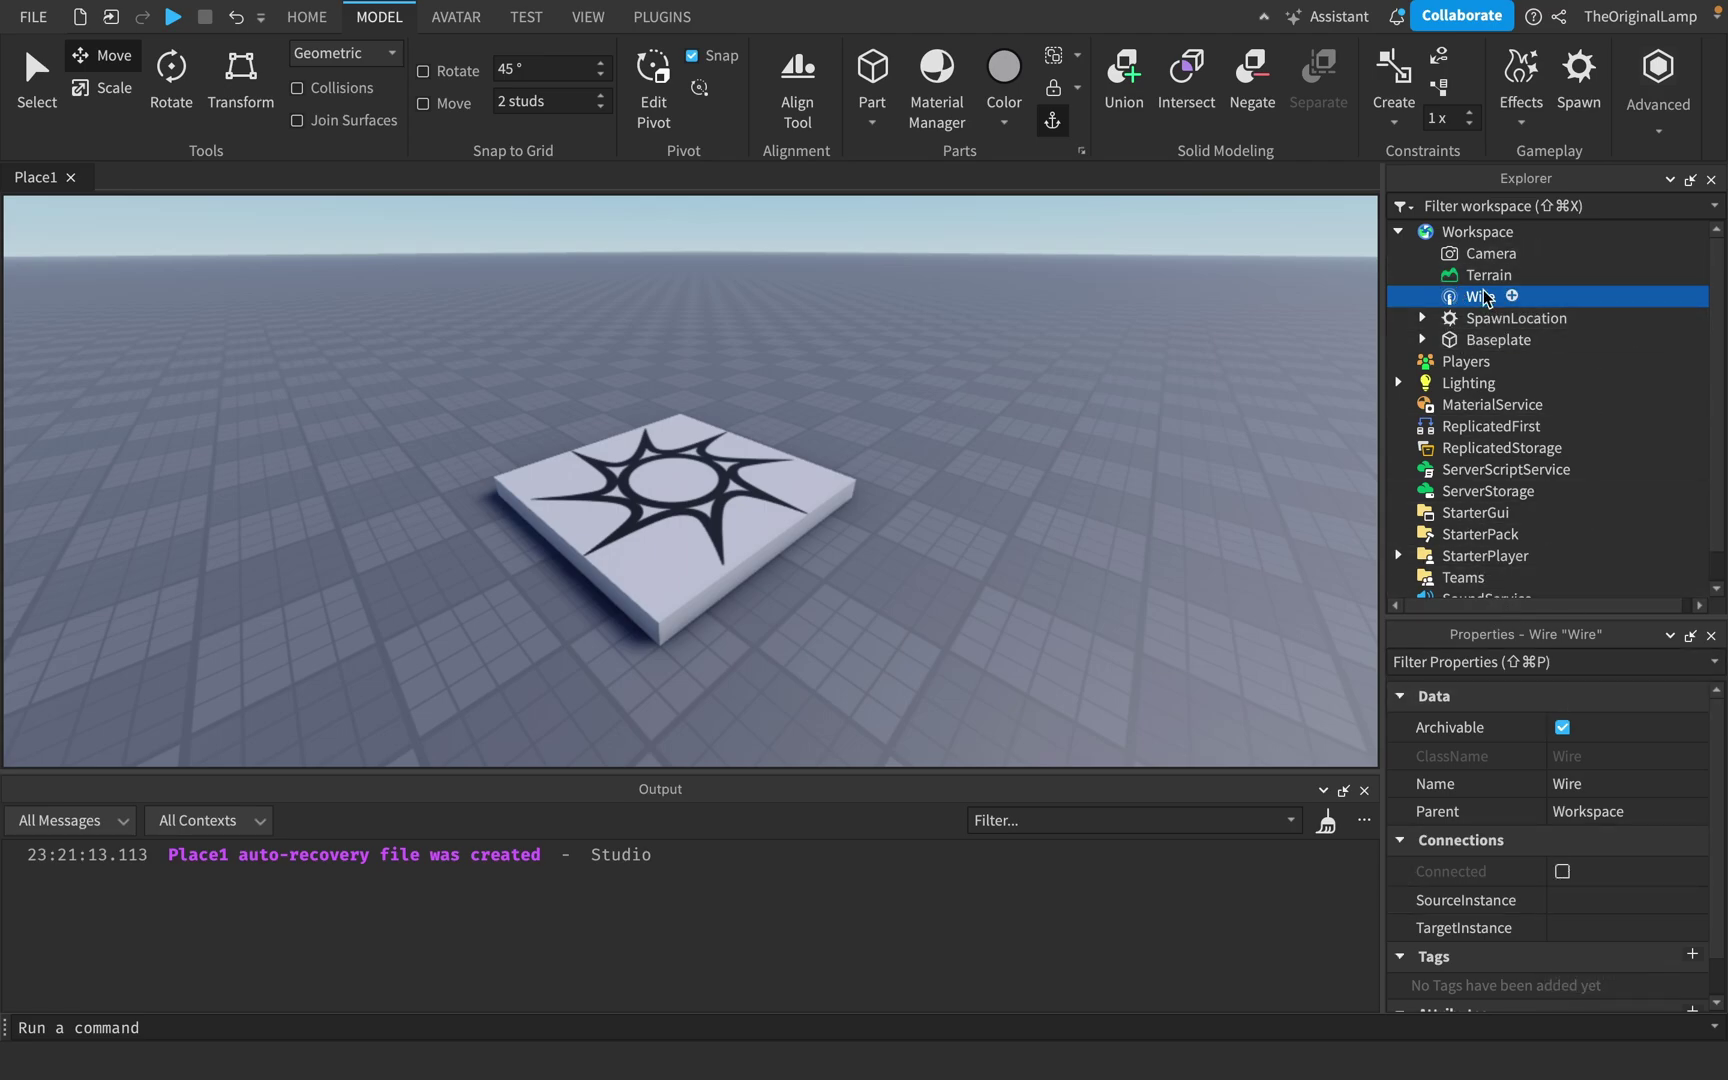
key(Delete)
scroll(910, 456, up, 3)
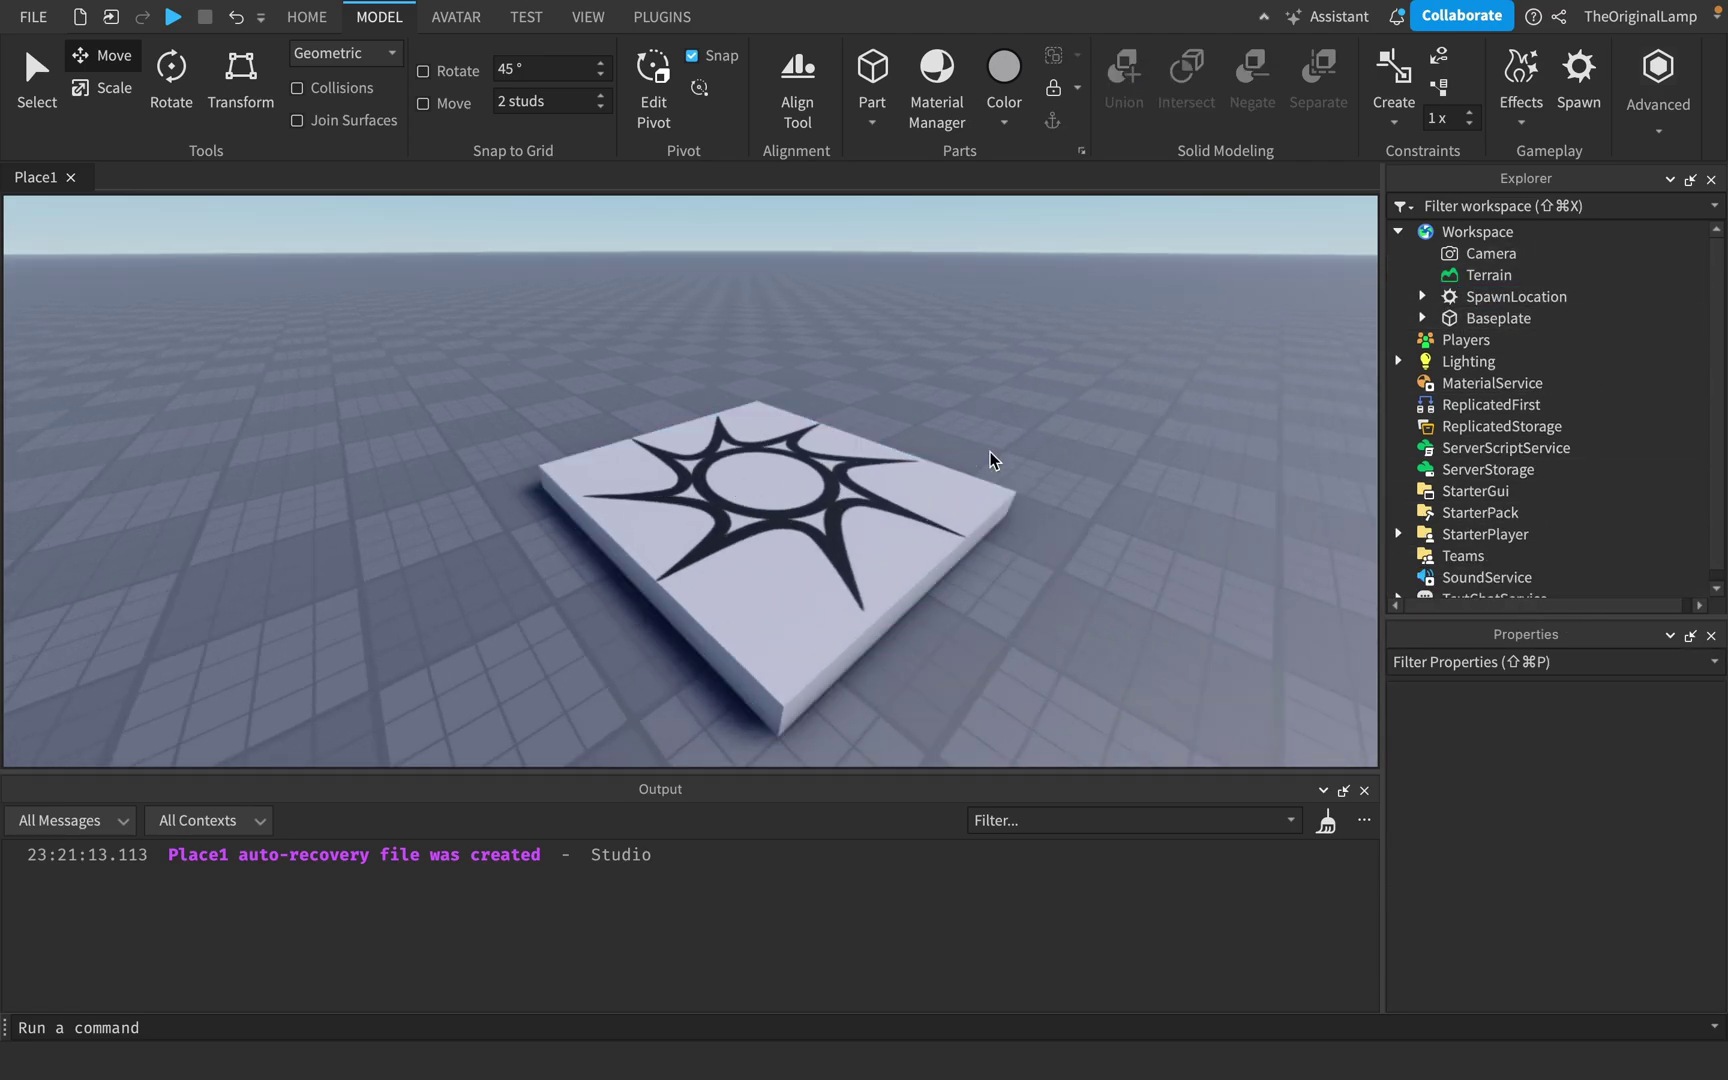